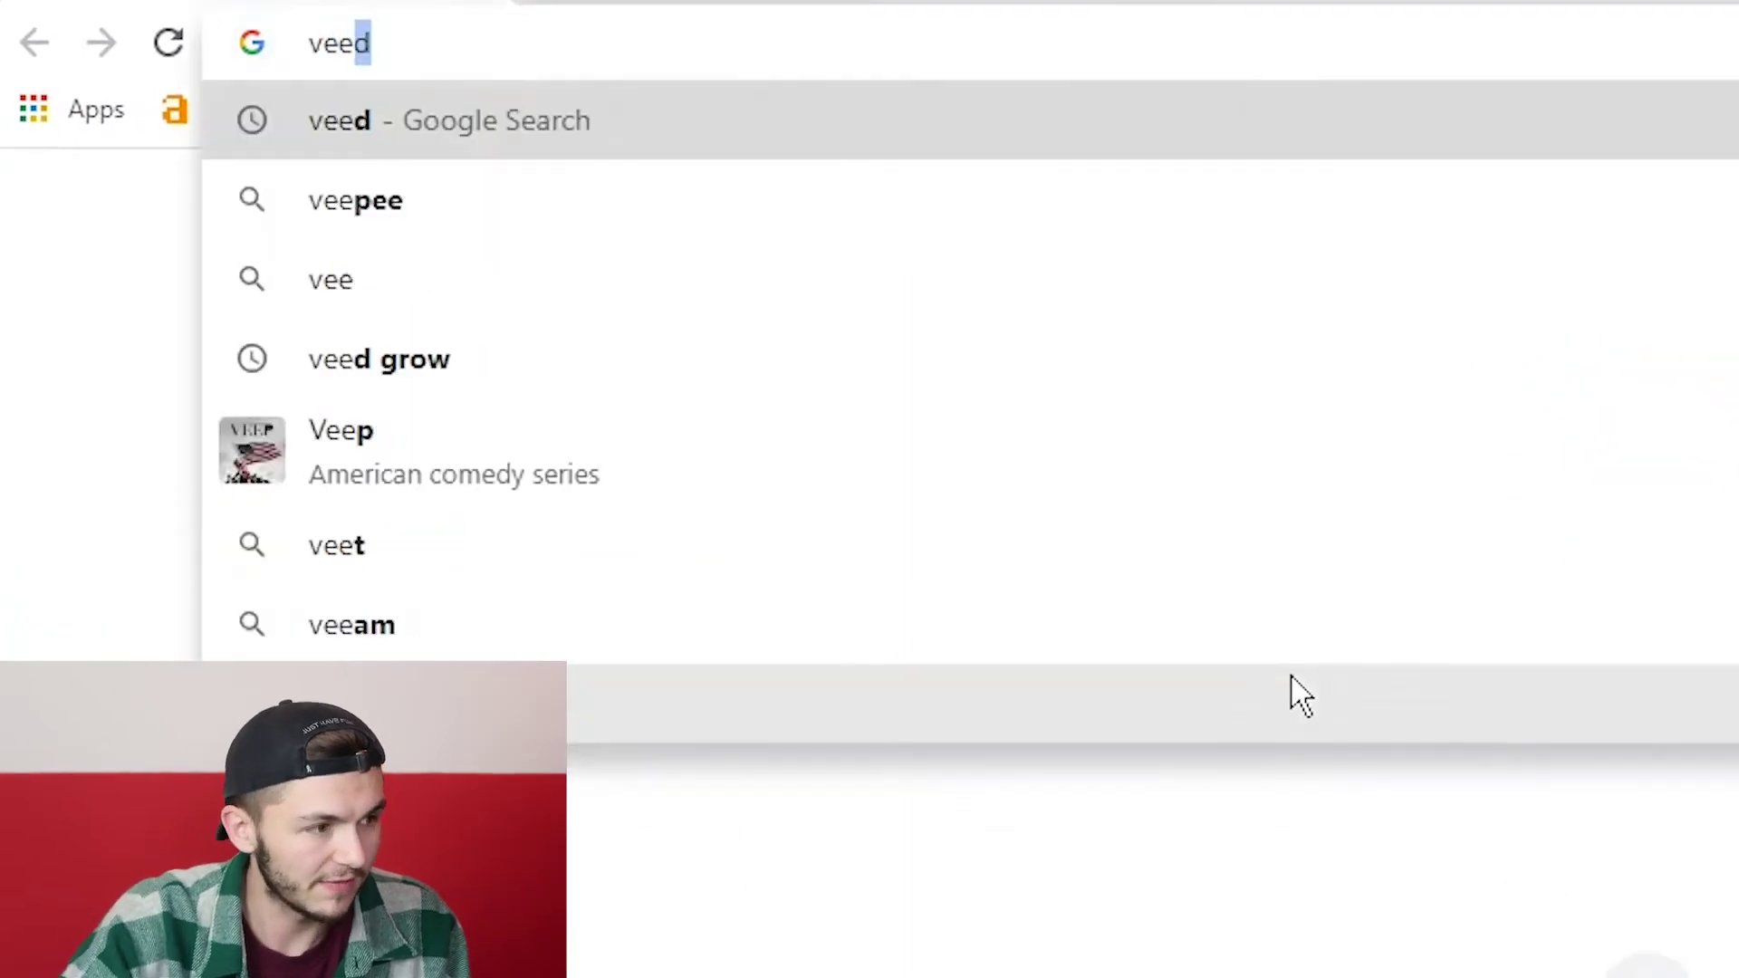
Step: Search Google for veed, open the VEED website and start a new project
key(Return)
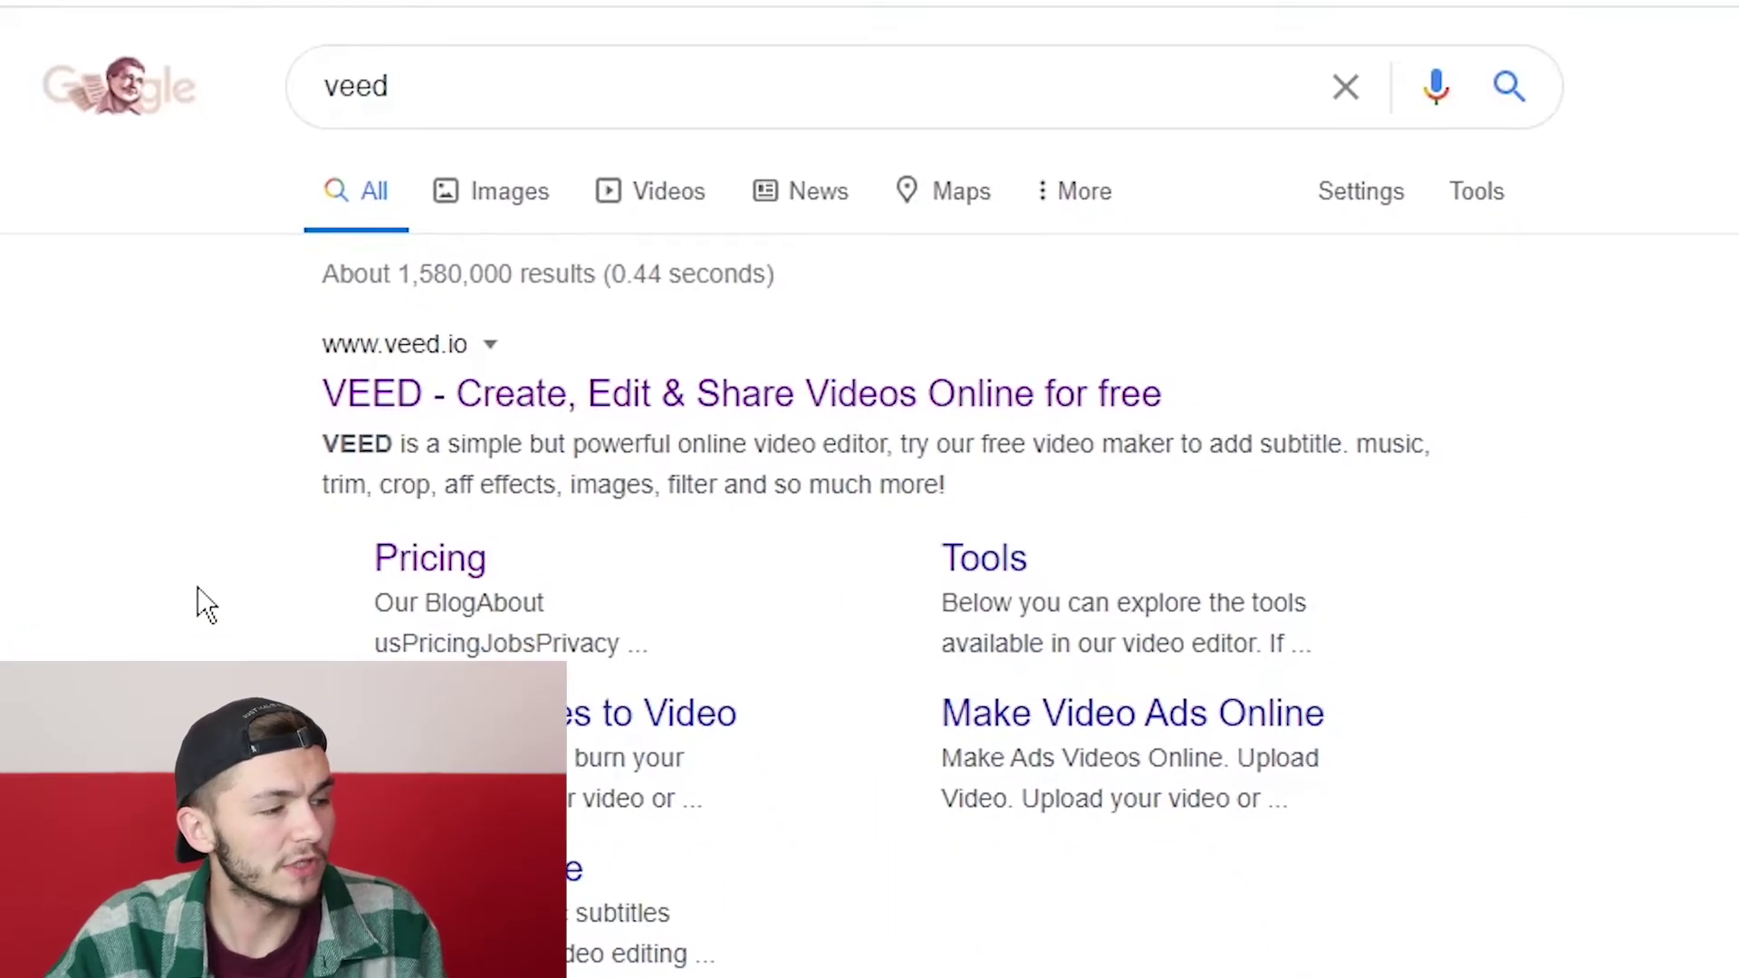
click(588, 398)
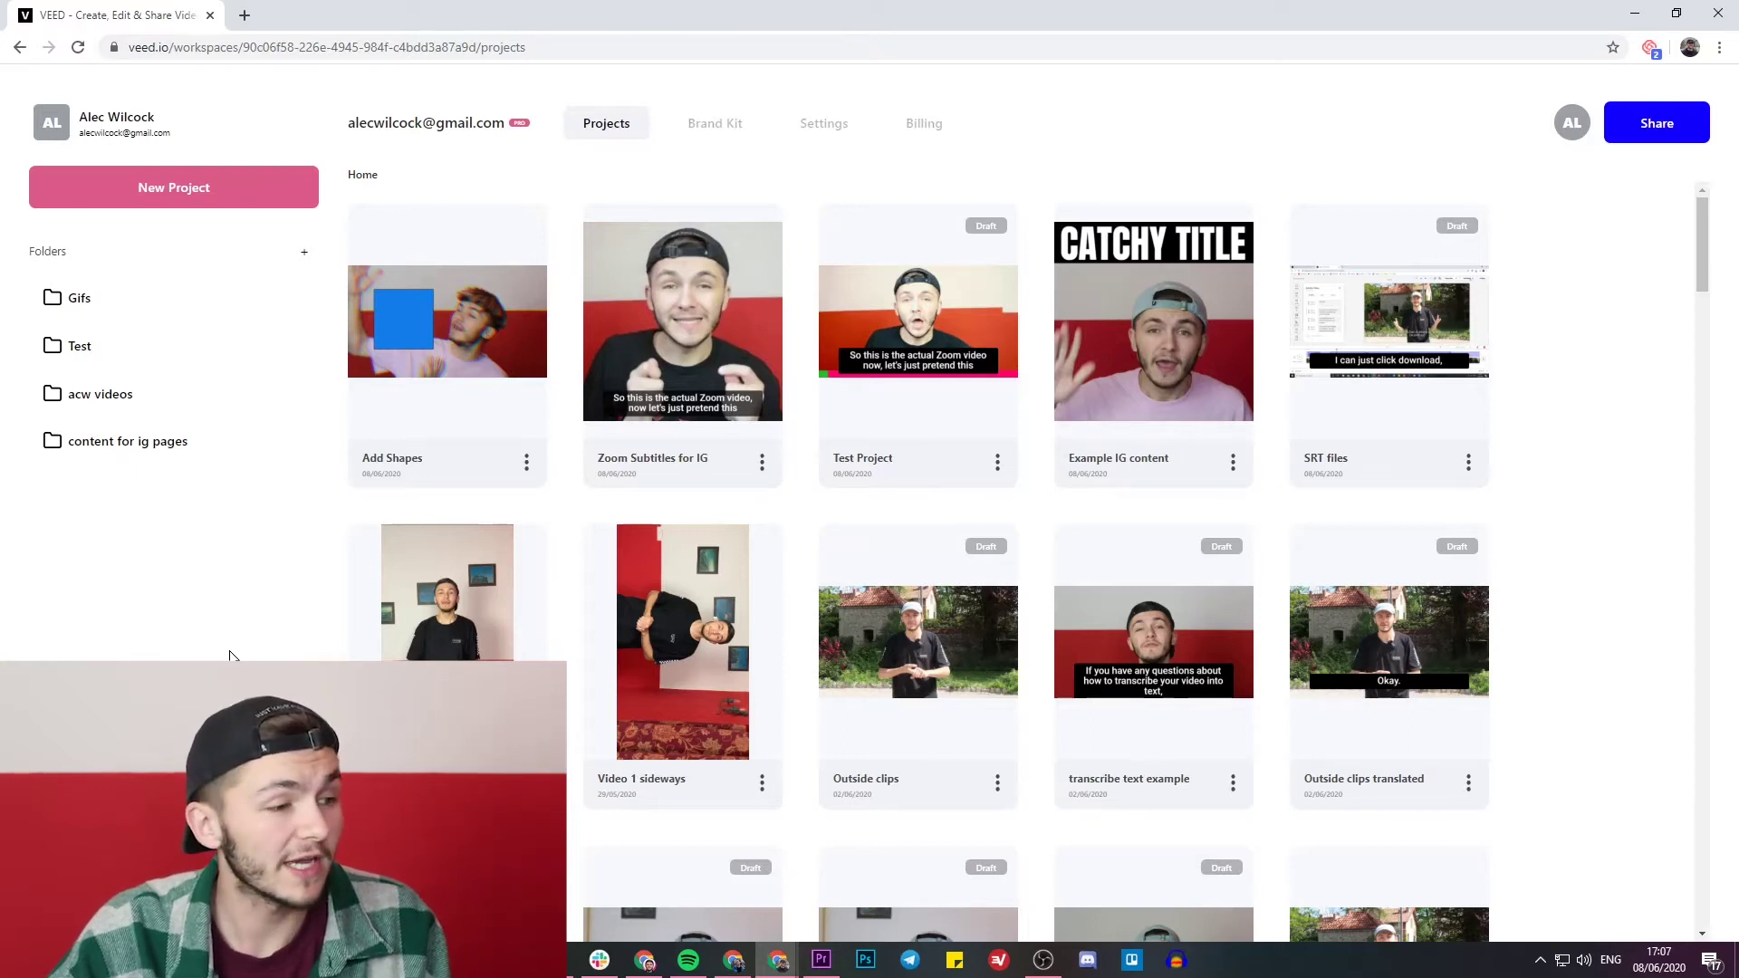
click(188, 185)
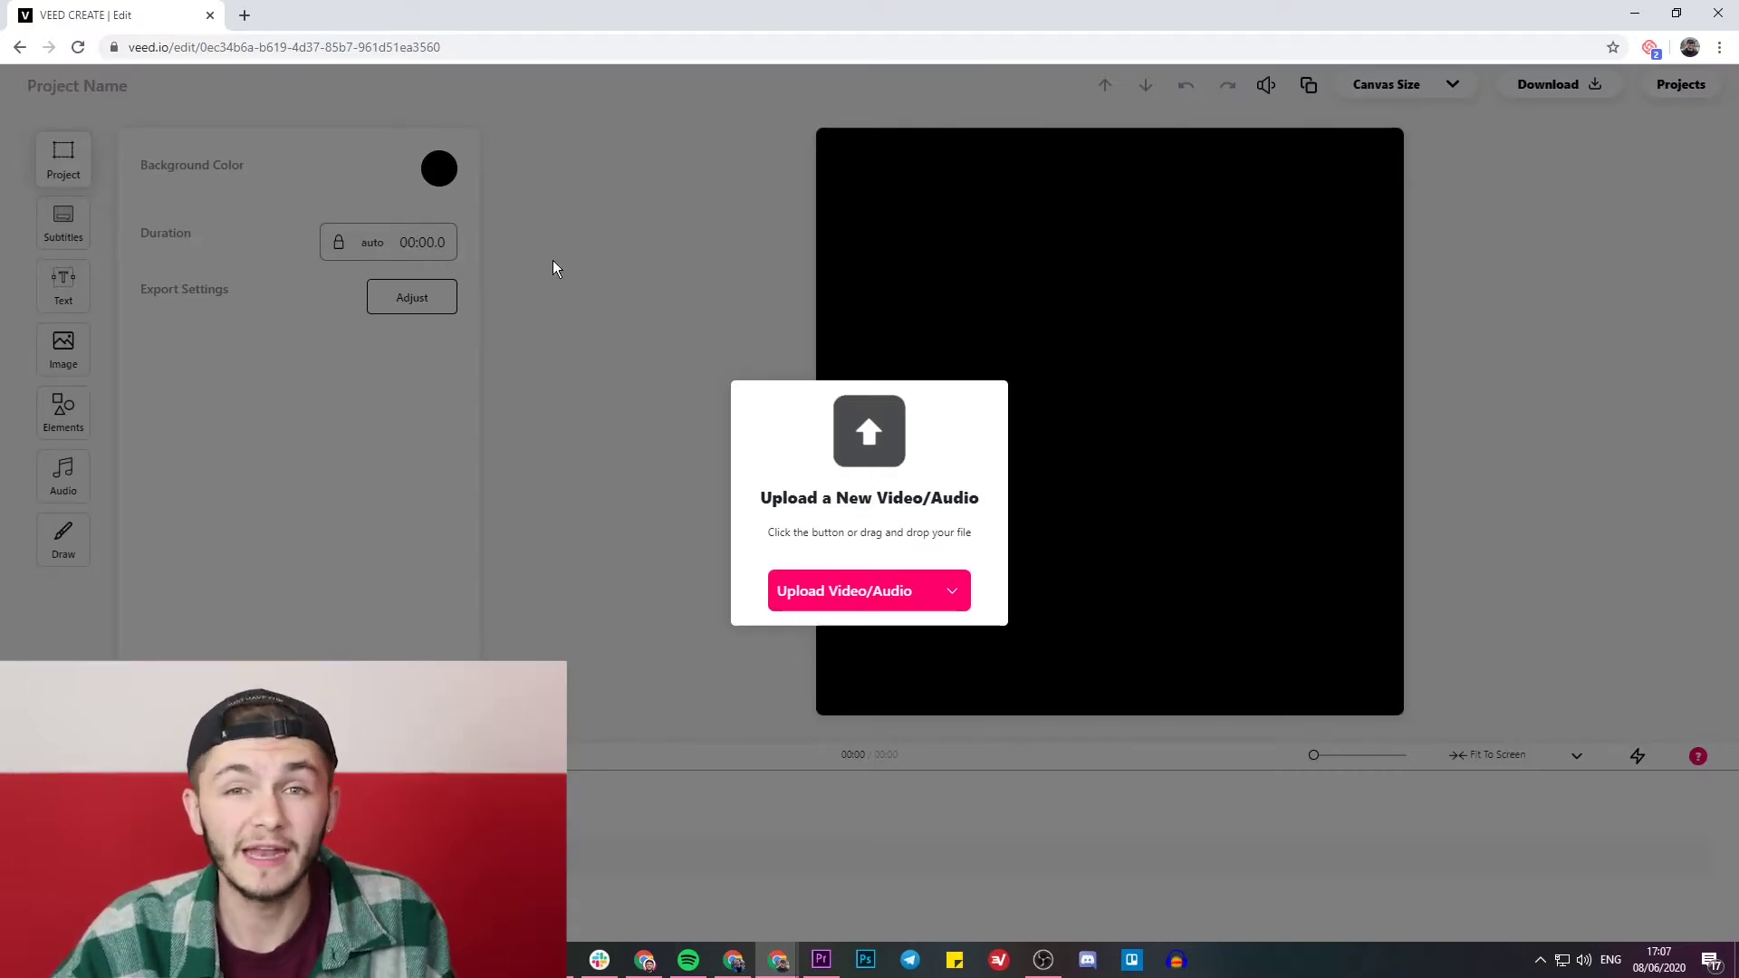
Step: Upload the Outside Test Video file into the new VEED project
click(833, 589)
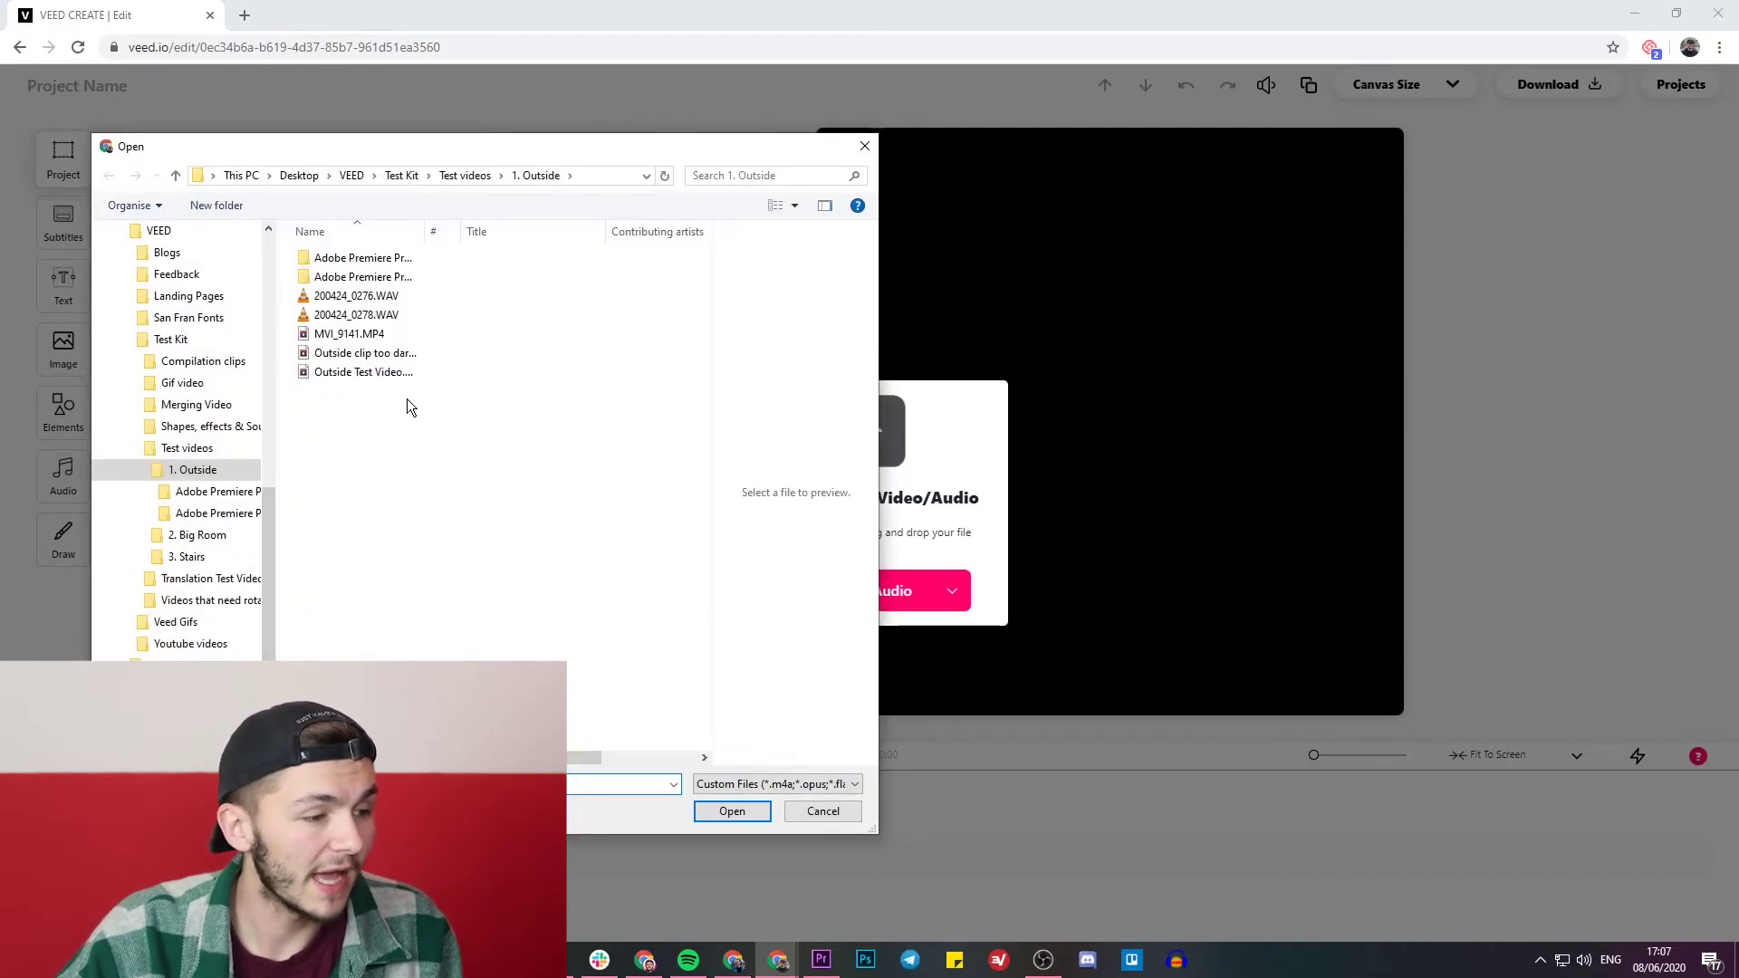
click(365, 375)
click(708, 807)
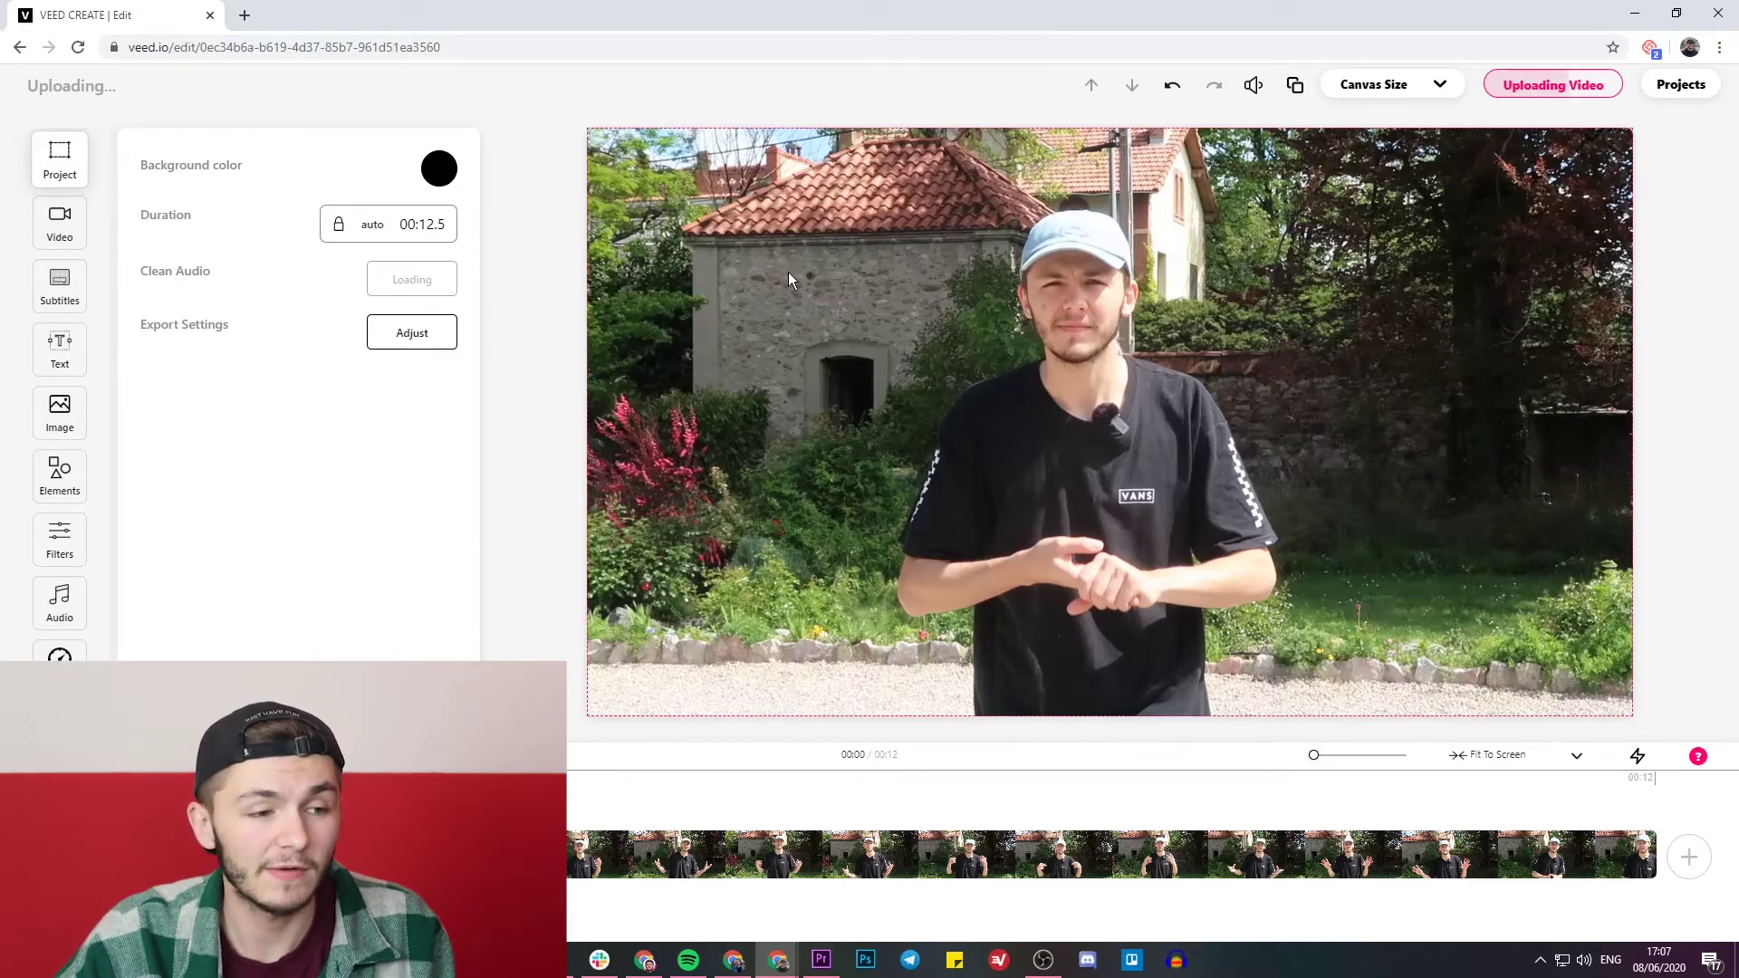
click(1437, 85)
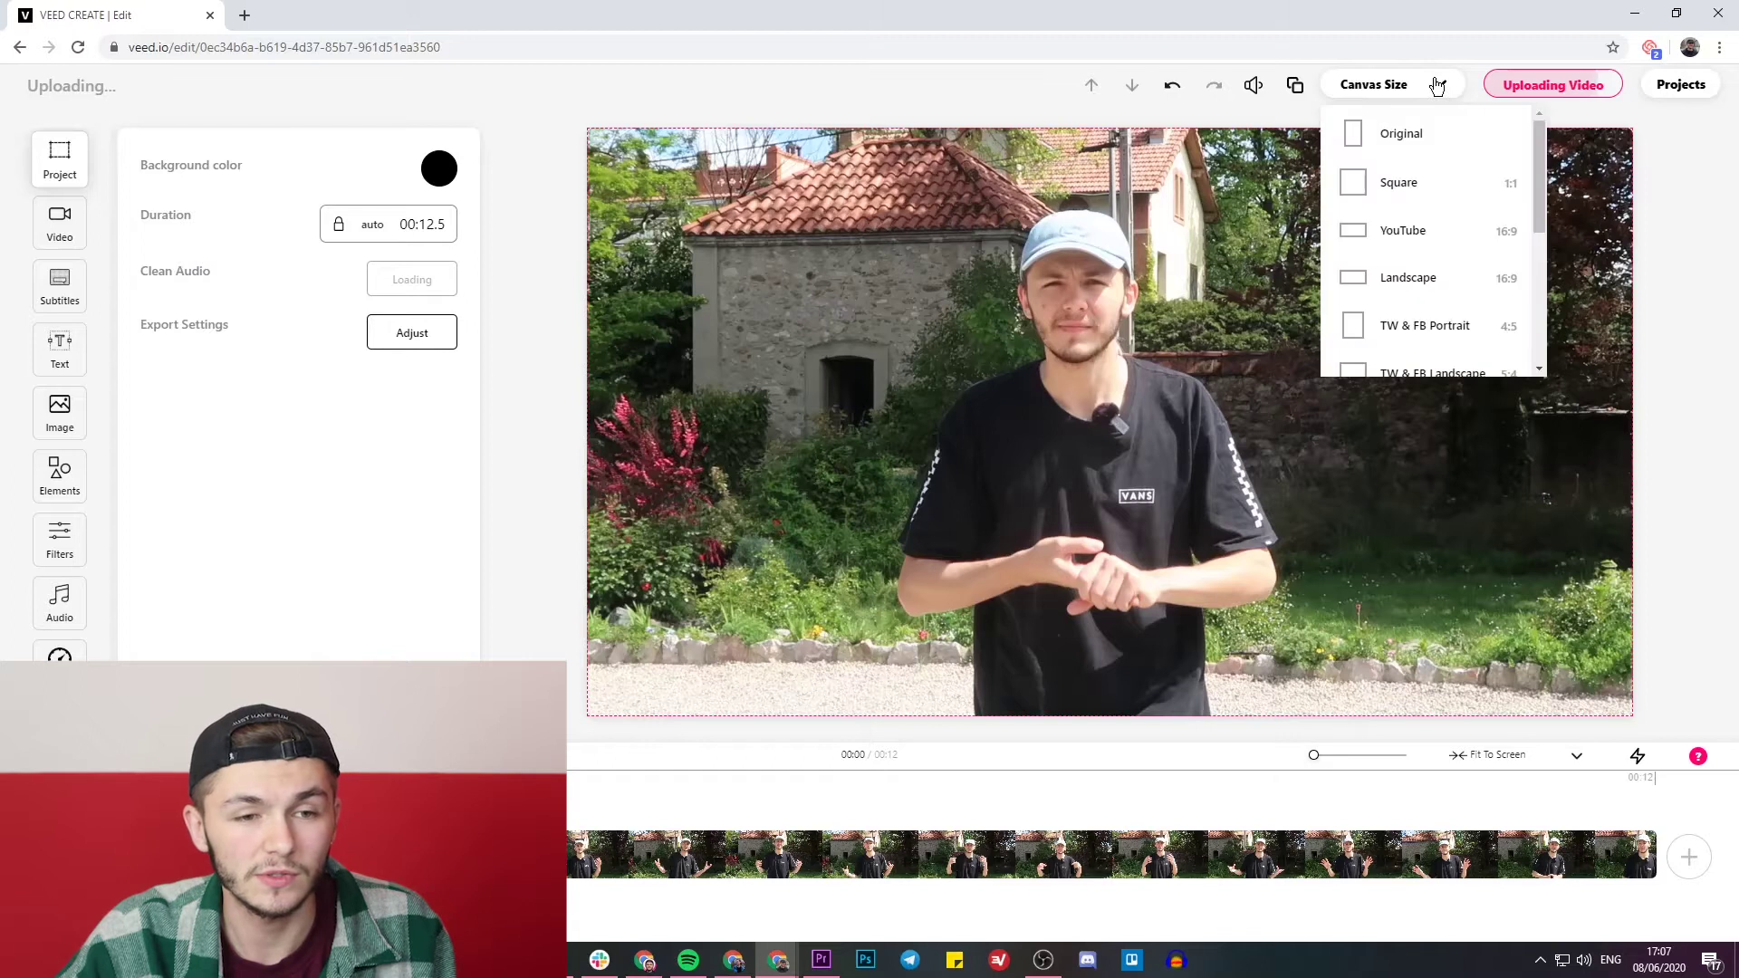
Step: Switch the canvas to Square 1:1 and enlarge the clip to fill the frame
click(1413, 184)
click(1177, 271)
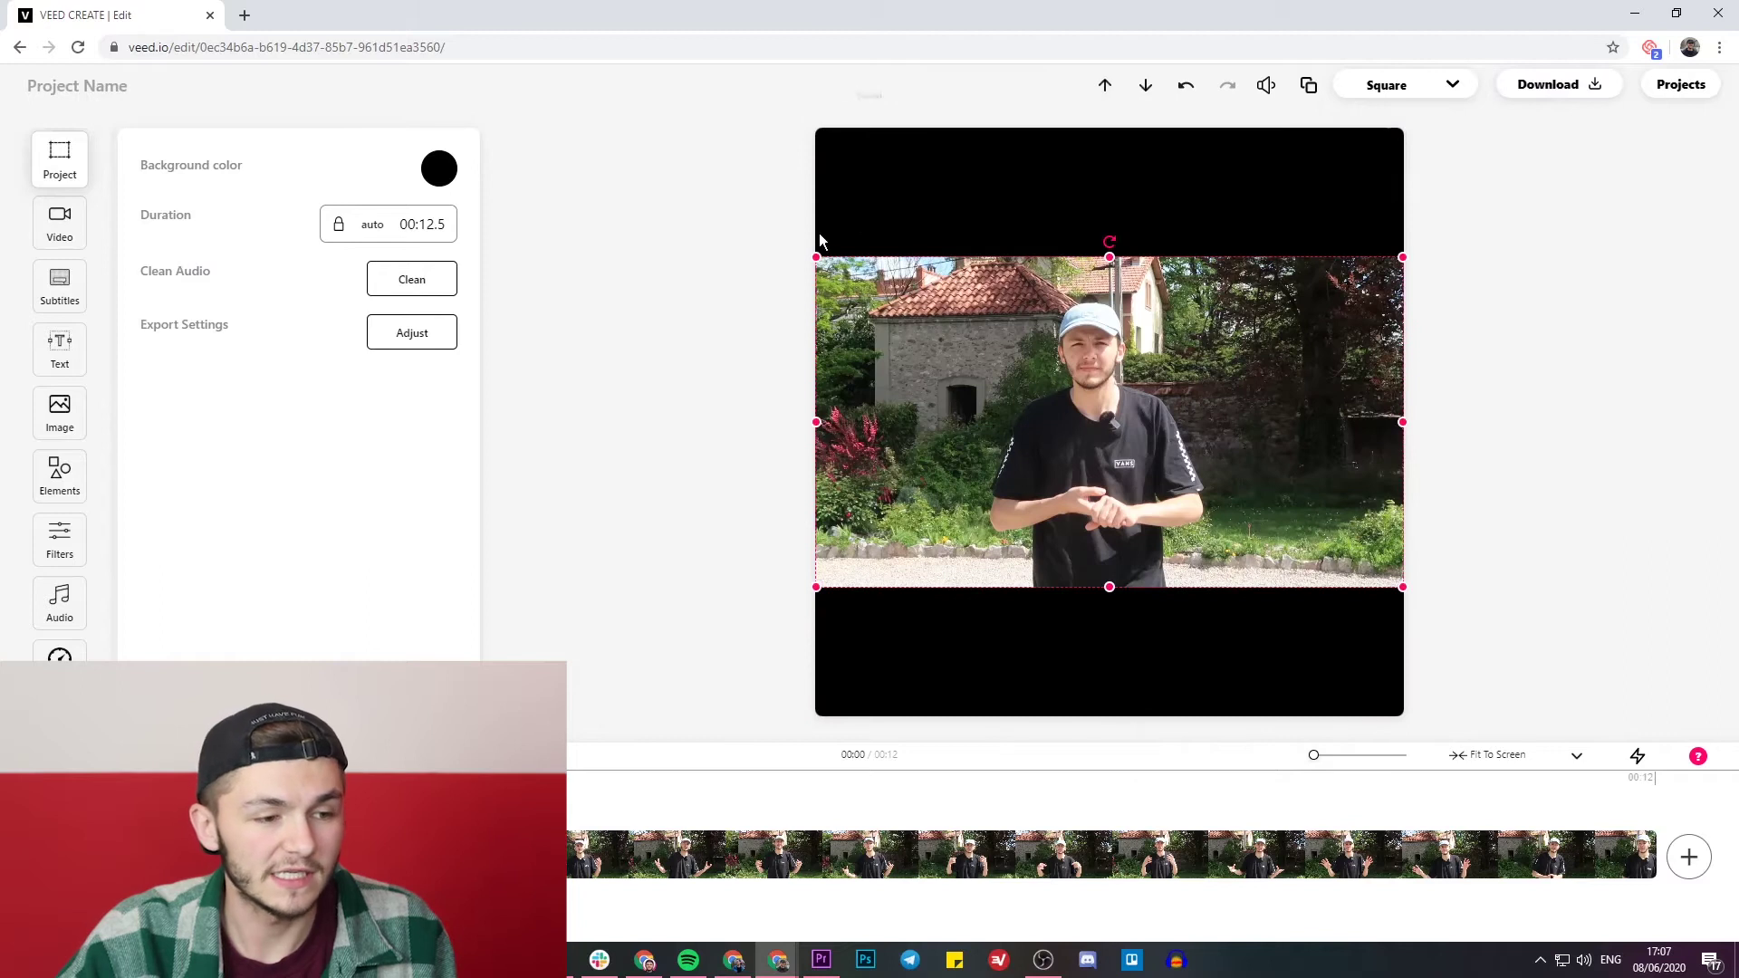
drag(814, 252, 593, 129)
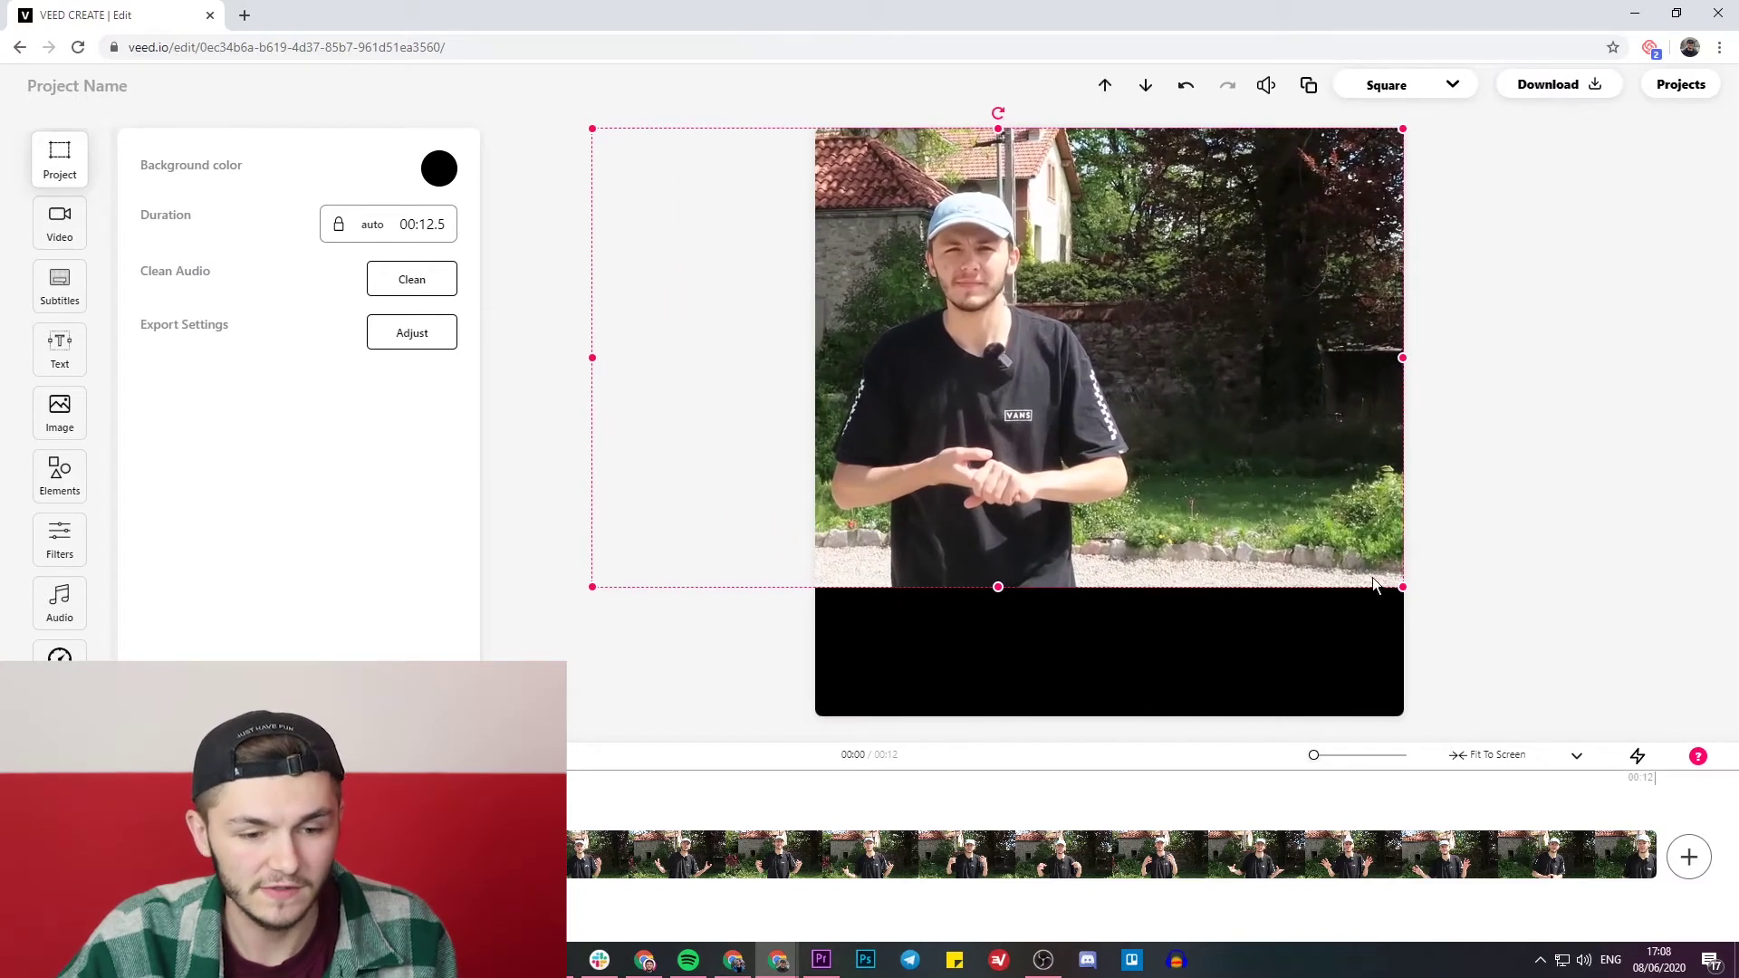
drag(1402, 587, 1622, 716)
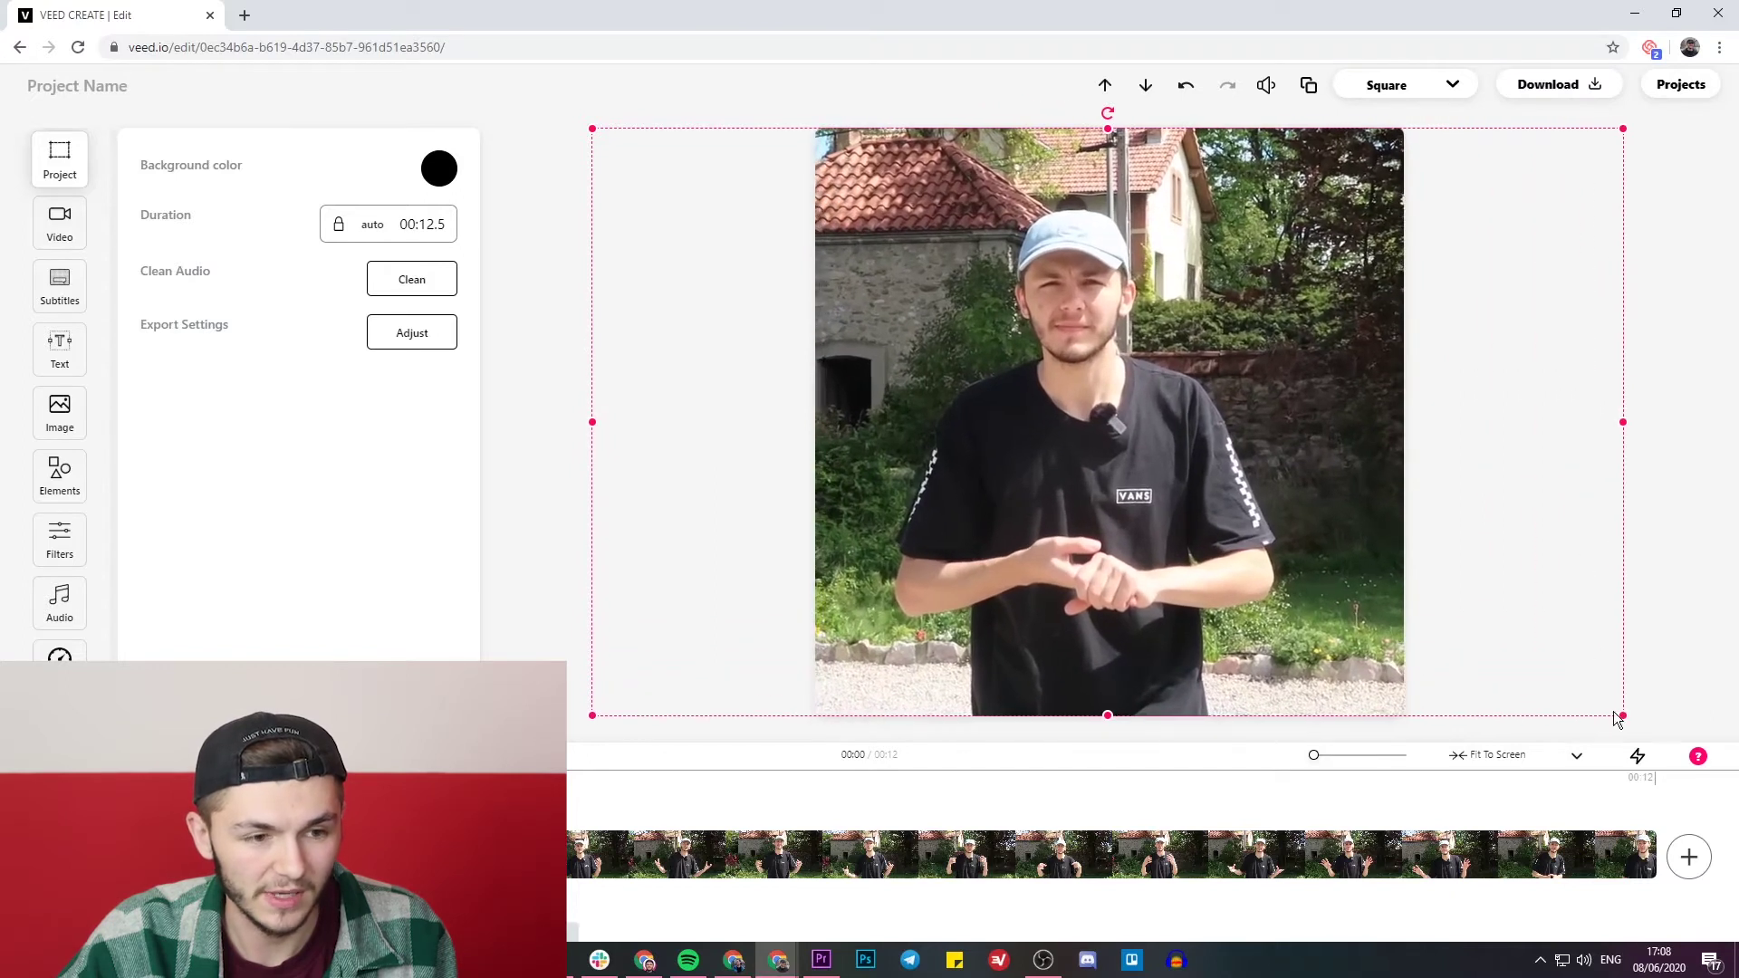
drag(996, 335, 1007, 335)
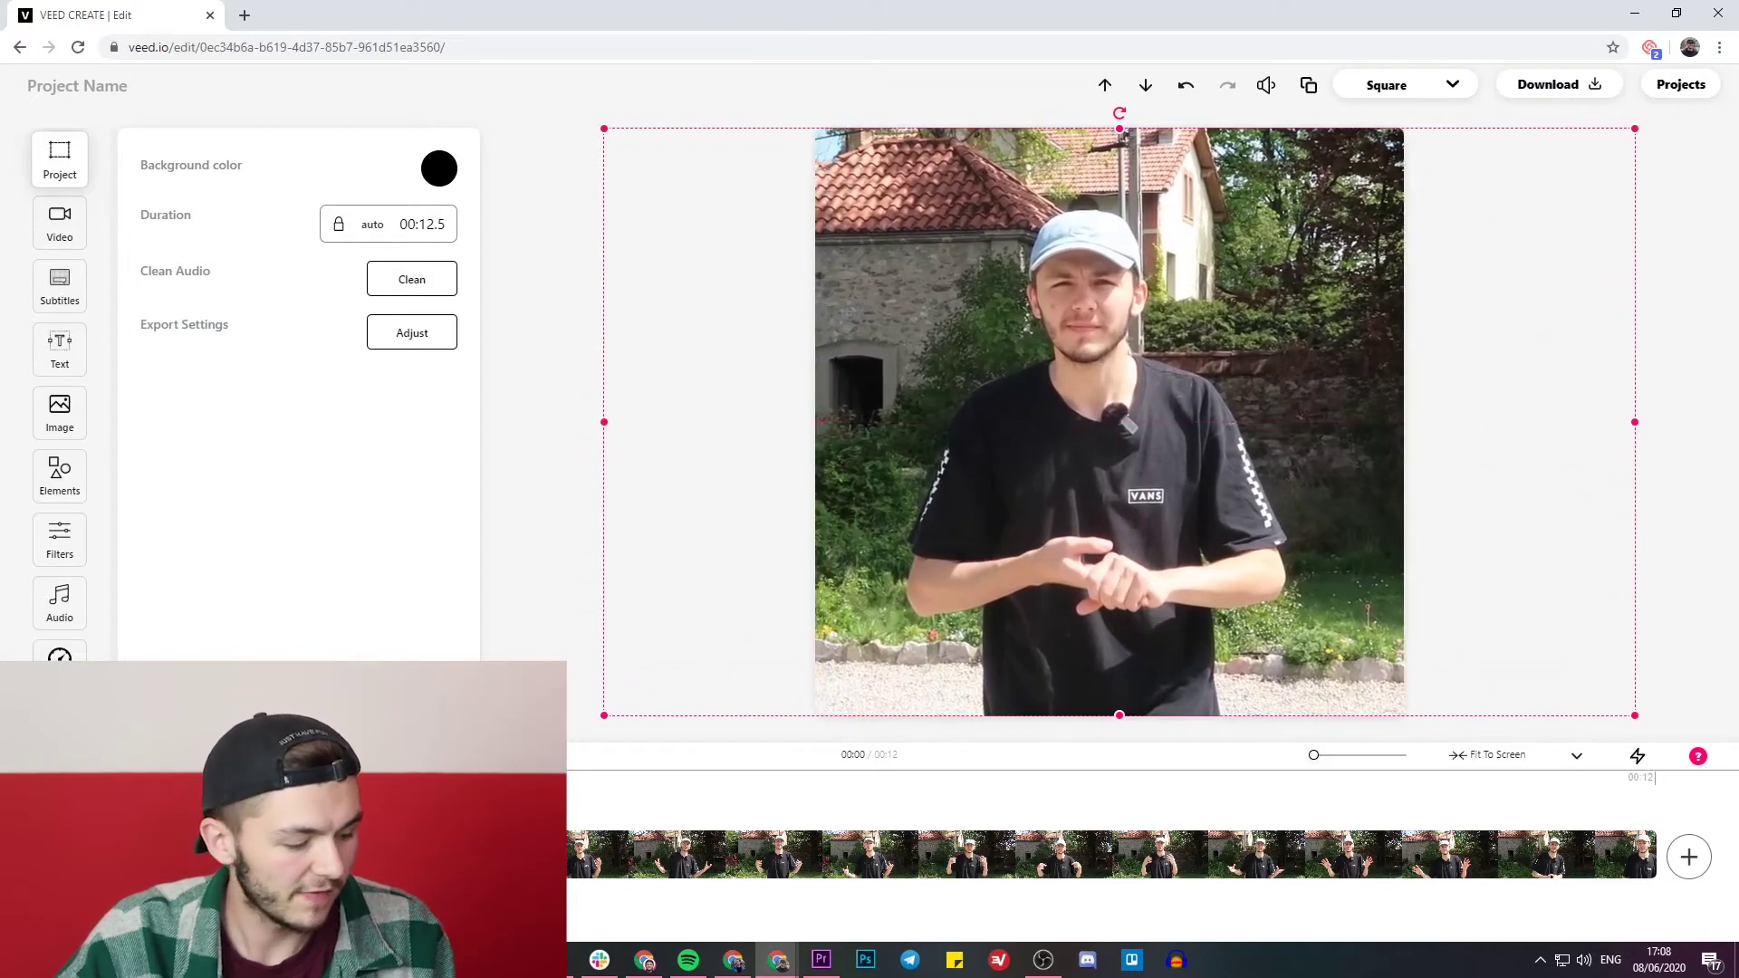
click(86, 844)
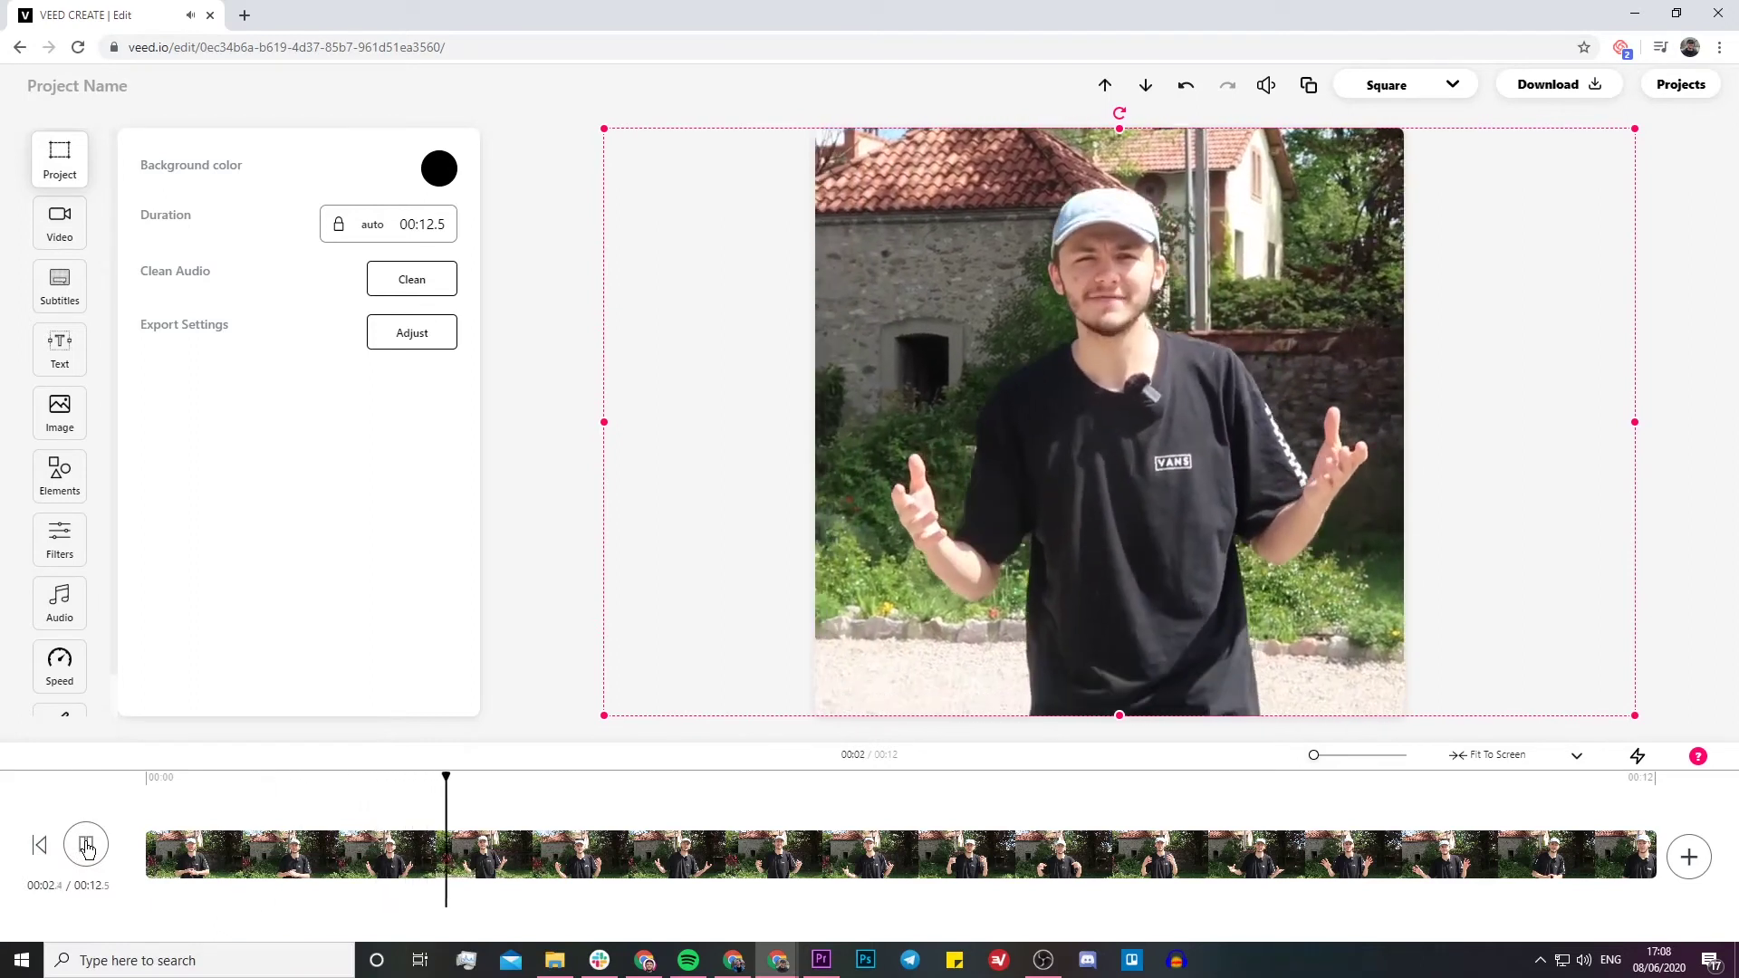
Step: Trim the start of the clip so the video runs 11.8 seconds
click(86, 844)
click(304, 781)
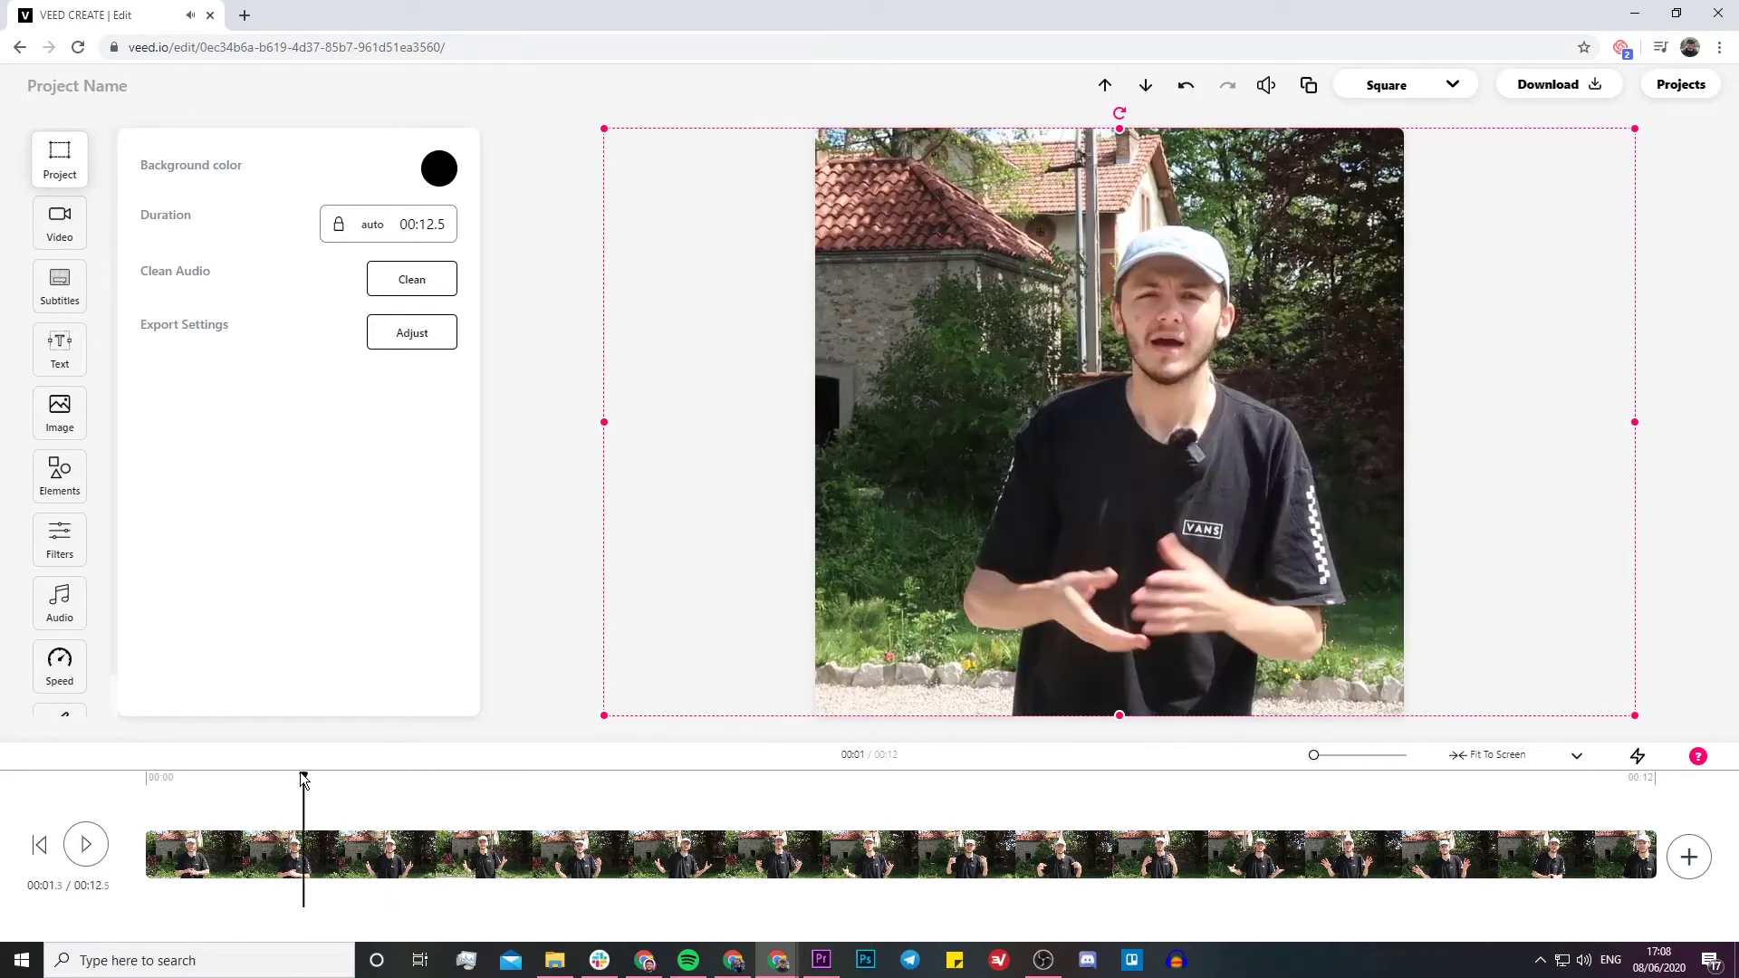
click(257, 781)
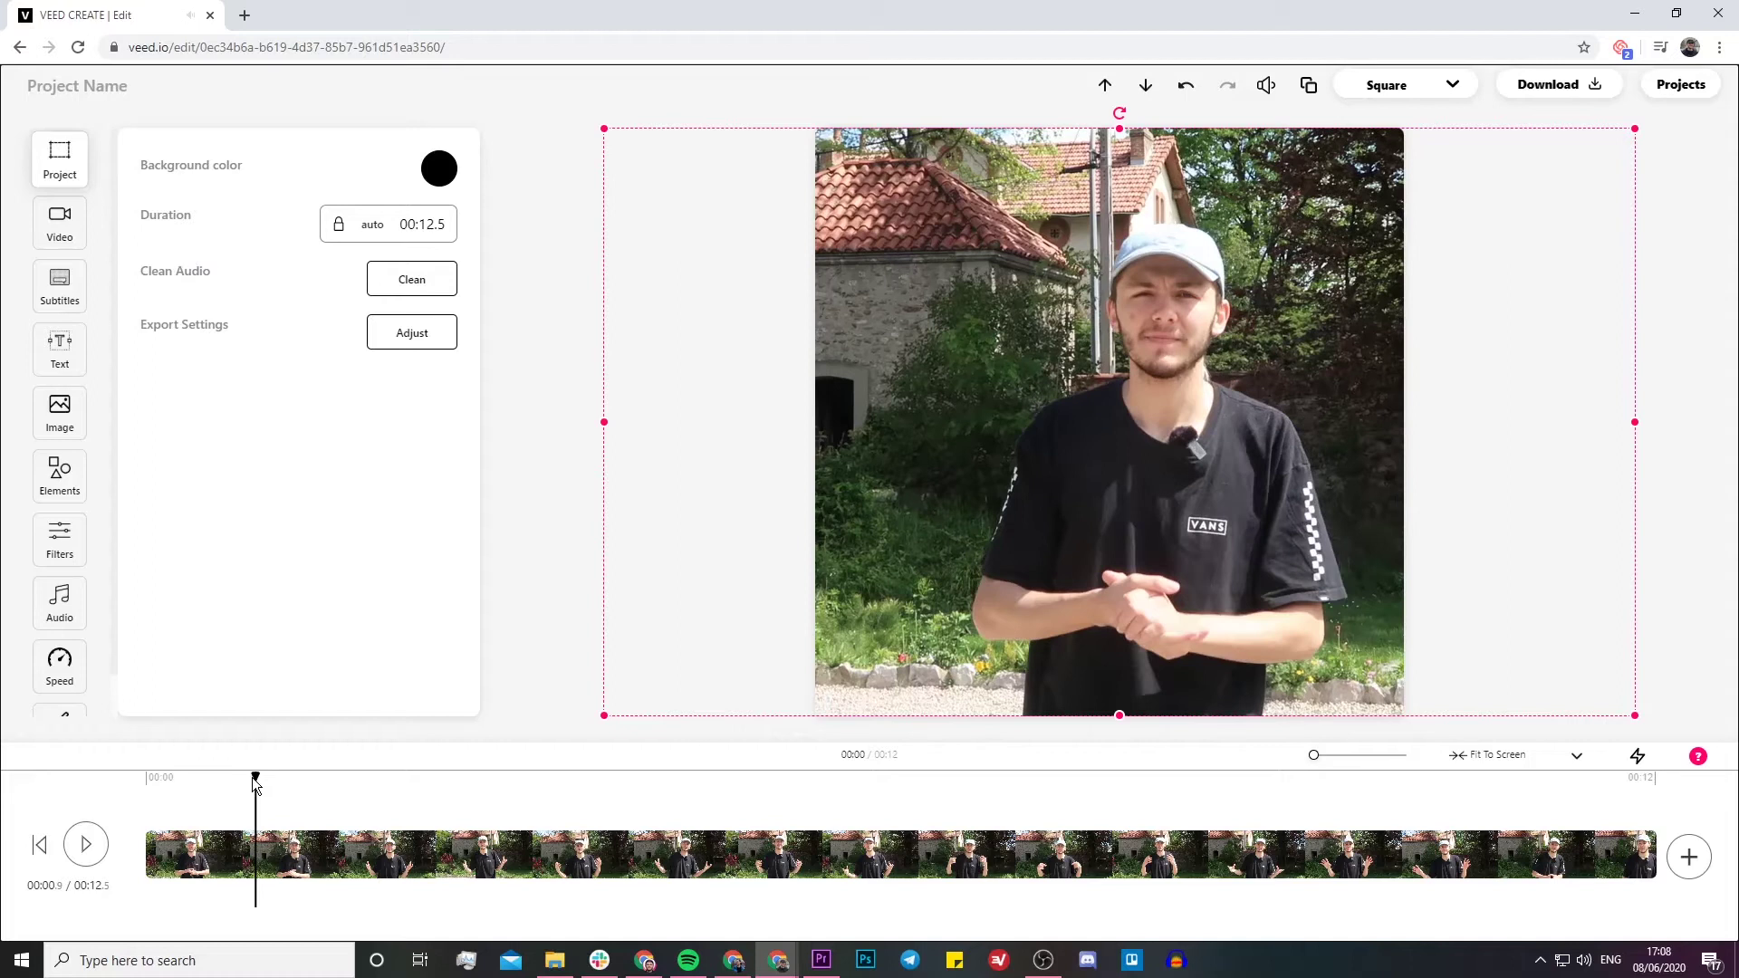
click(149, 863)
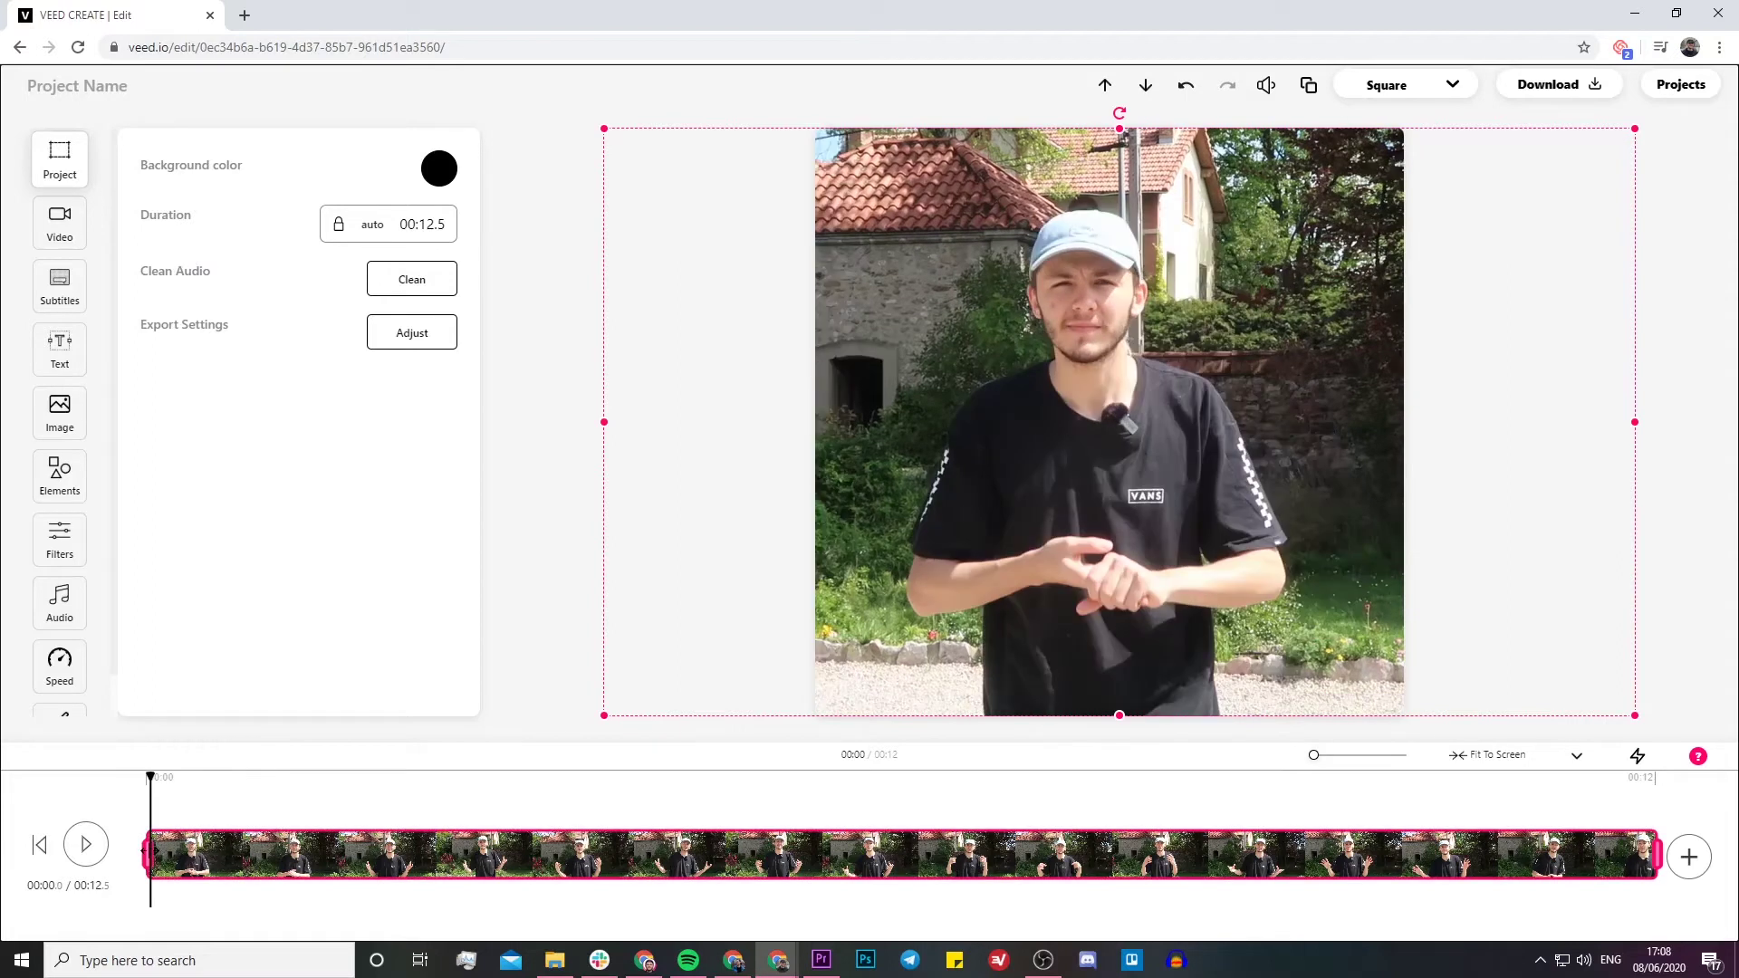
drag(149, 856, 240, 856)
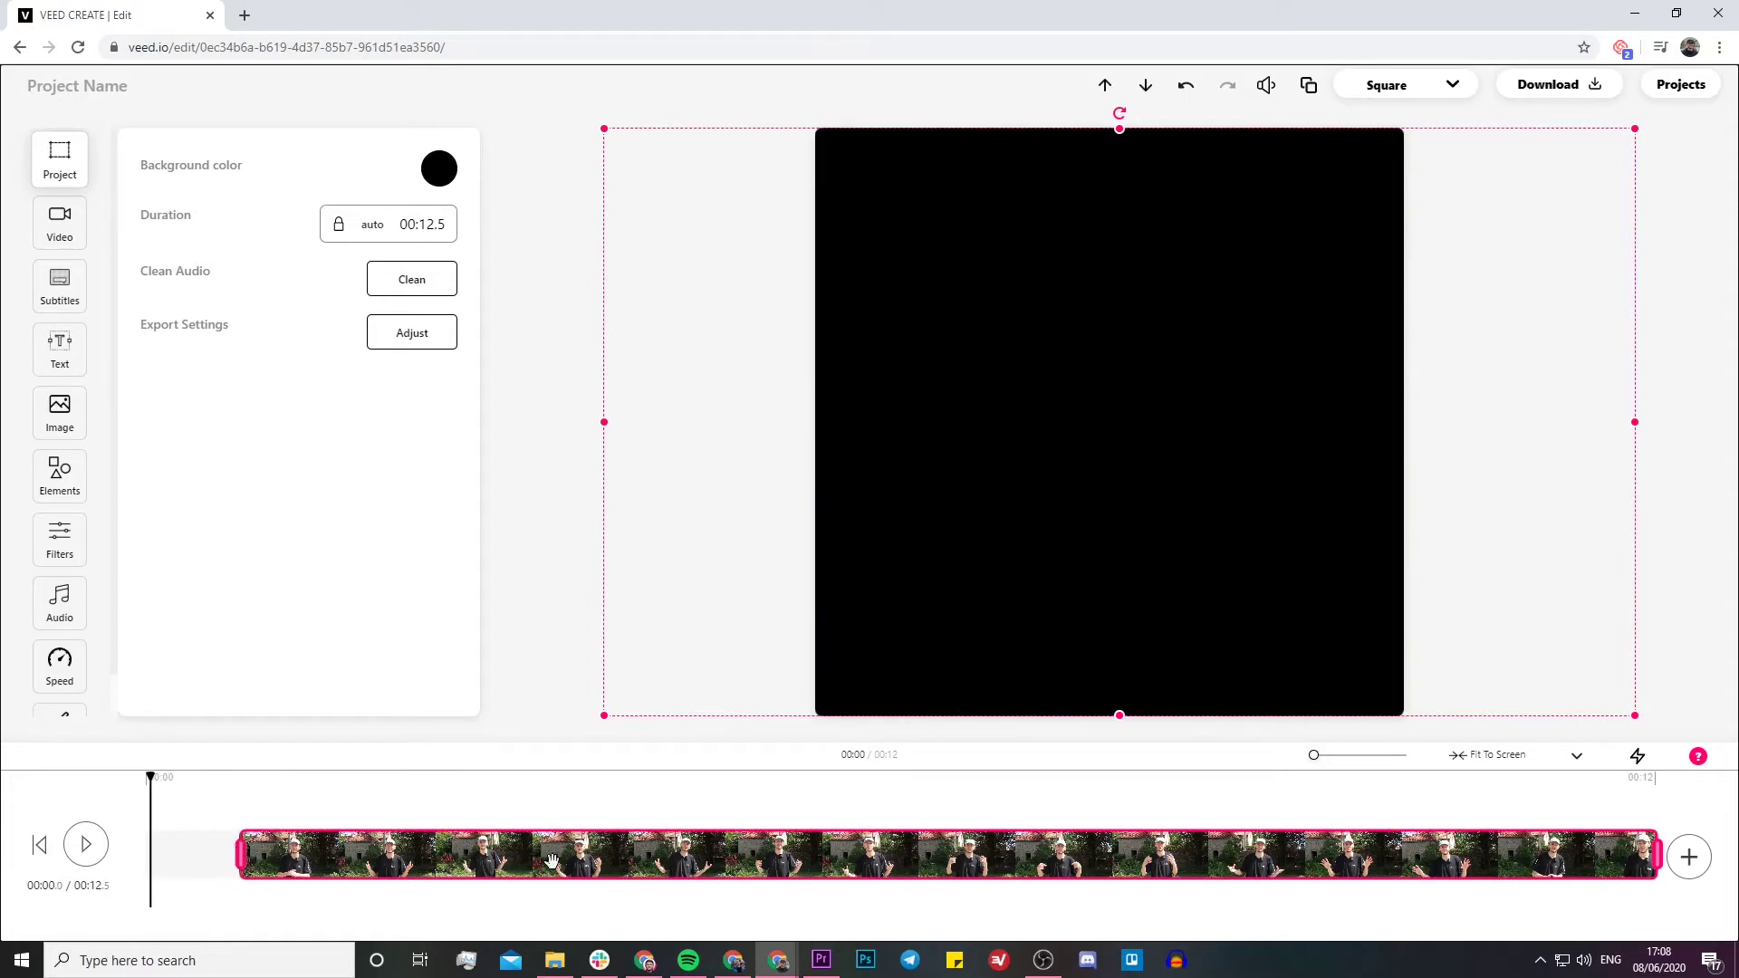
click(680, 856)
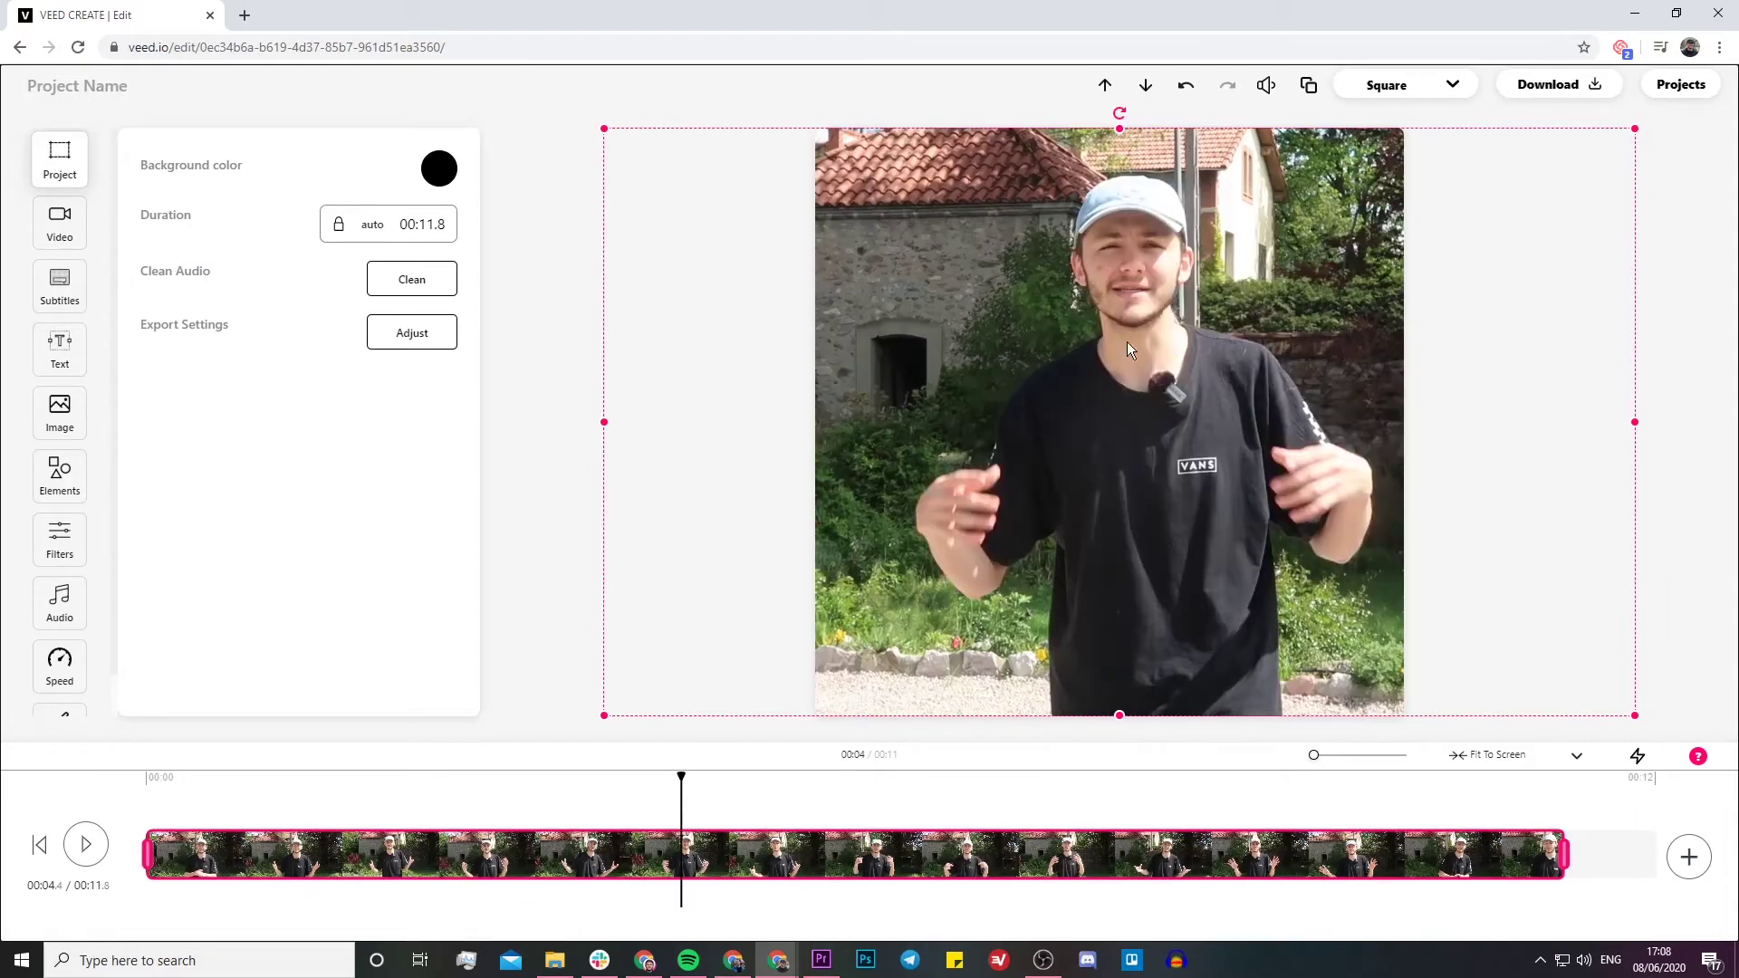
Step: Shrink and lower the video to leave a black band across the top
drag(1120, 125, 1122, 246)
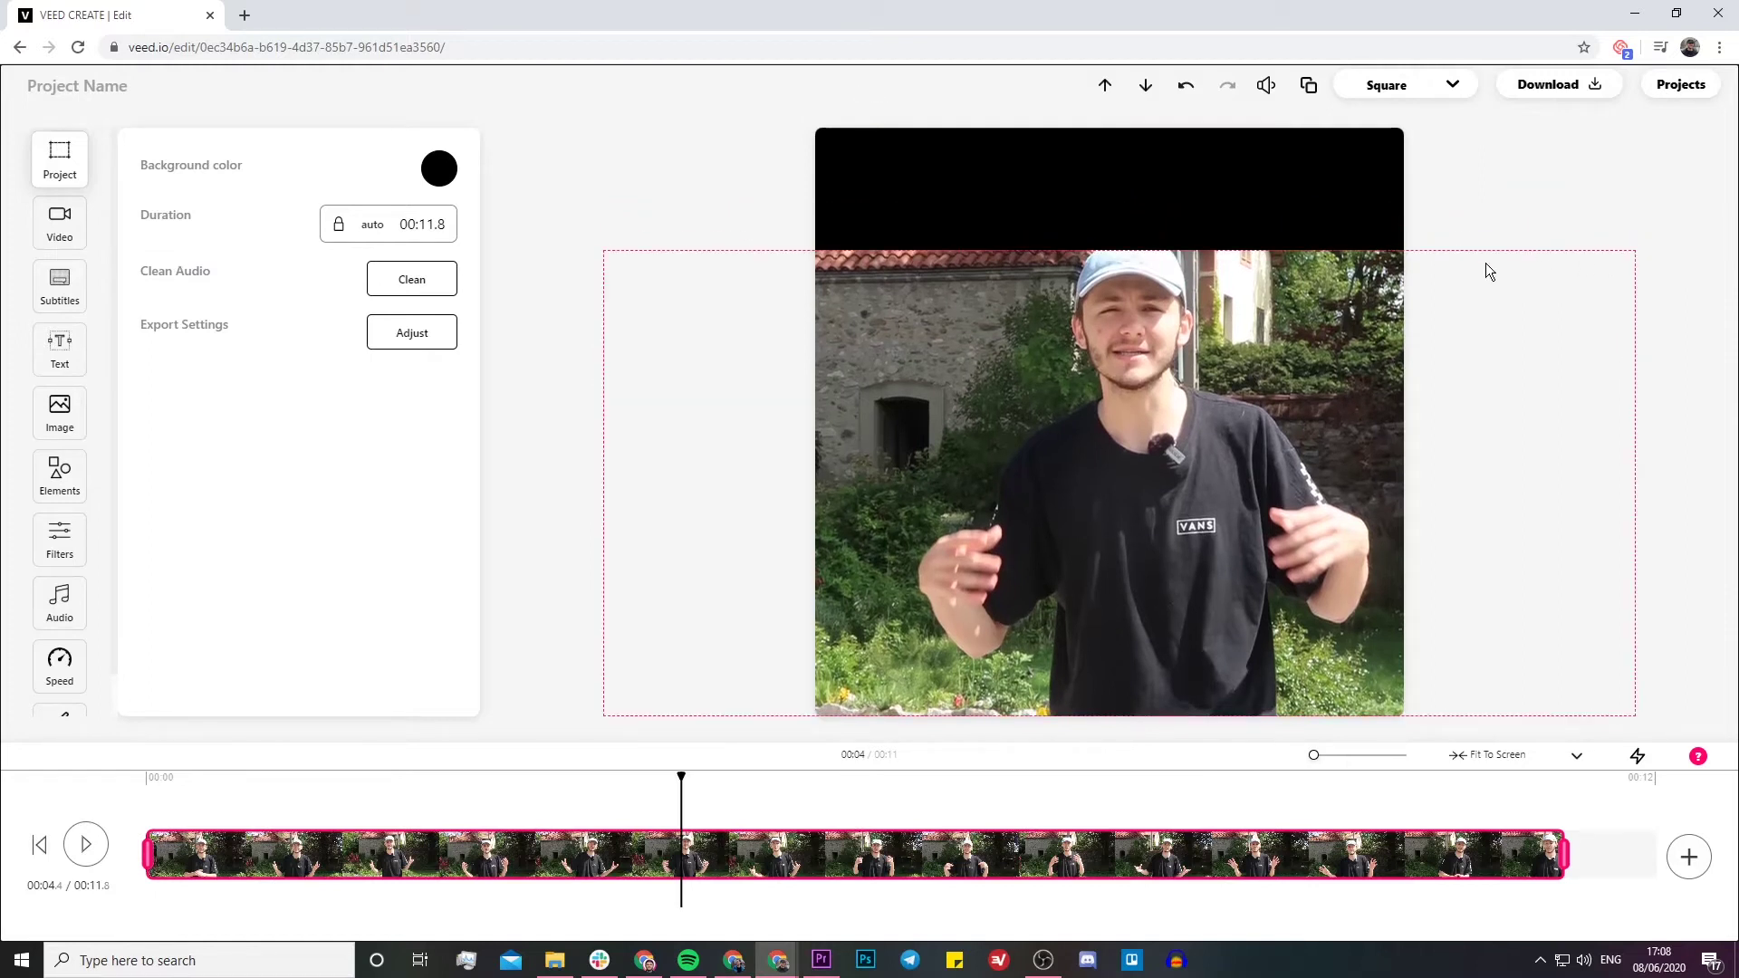
drag(1633, 250, 1445, 323)
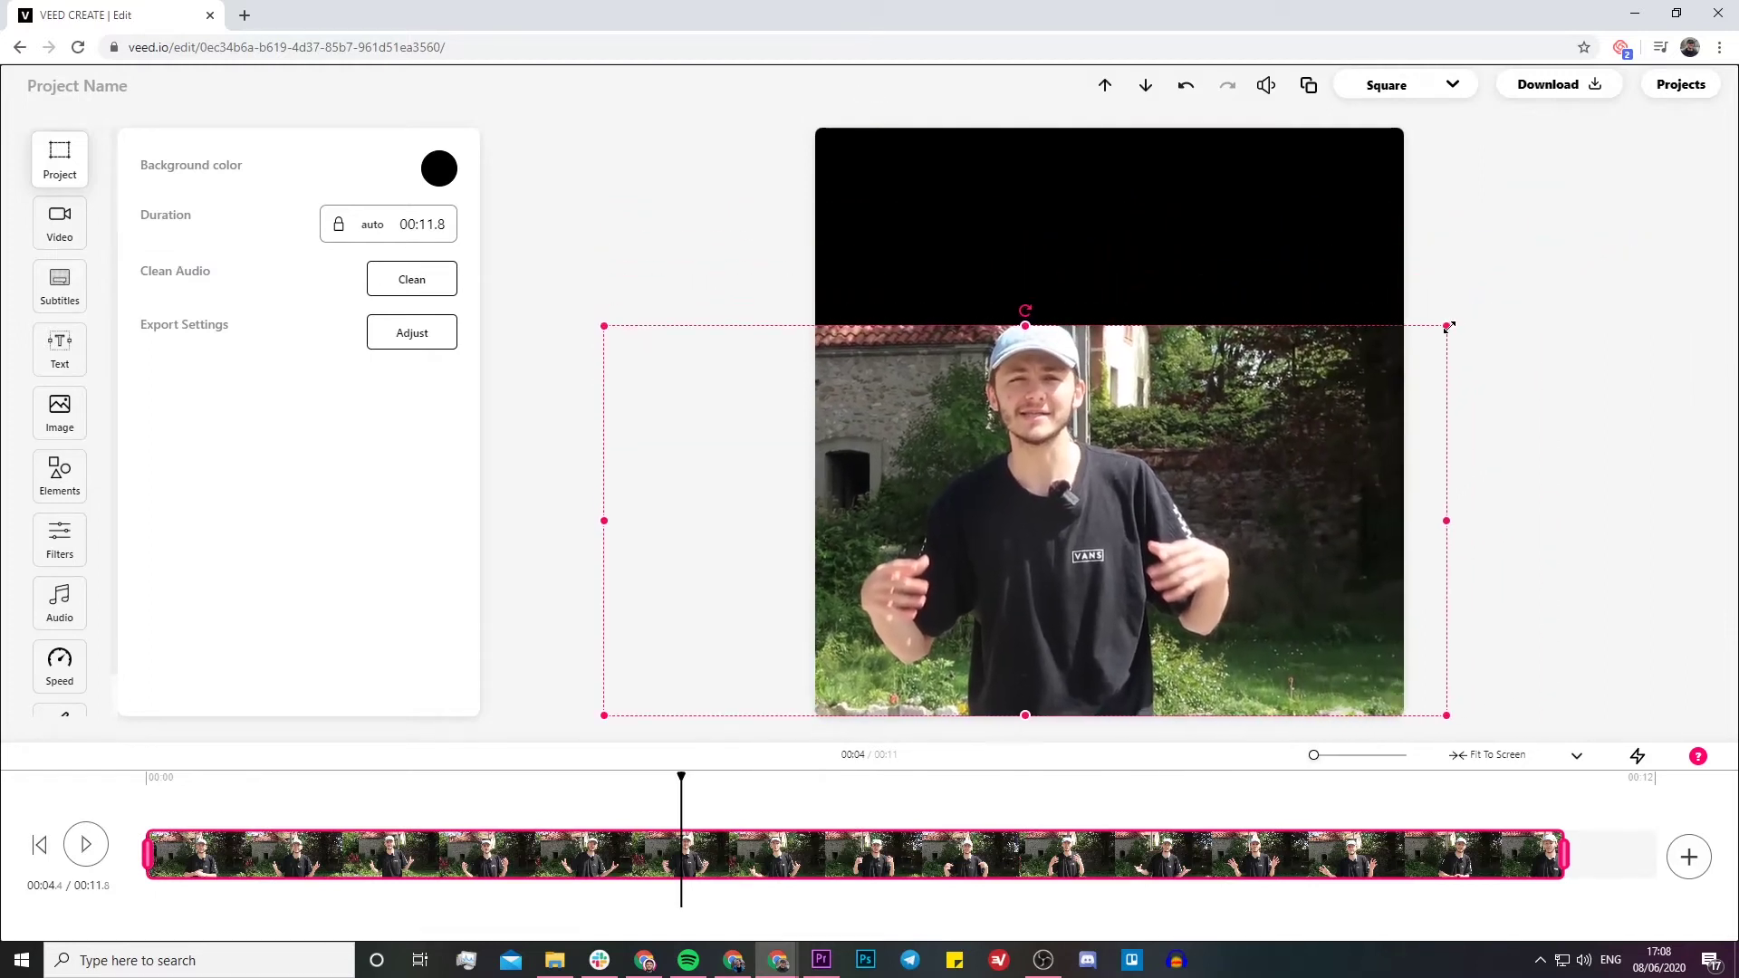
drag(1024, 323, 1095, 263)
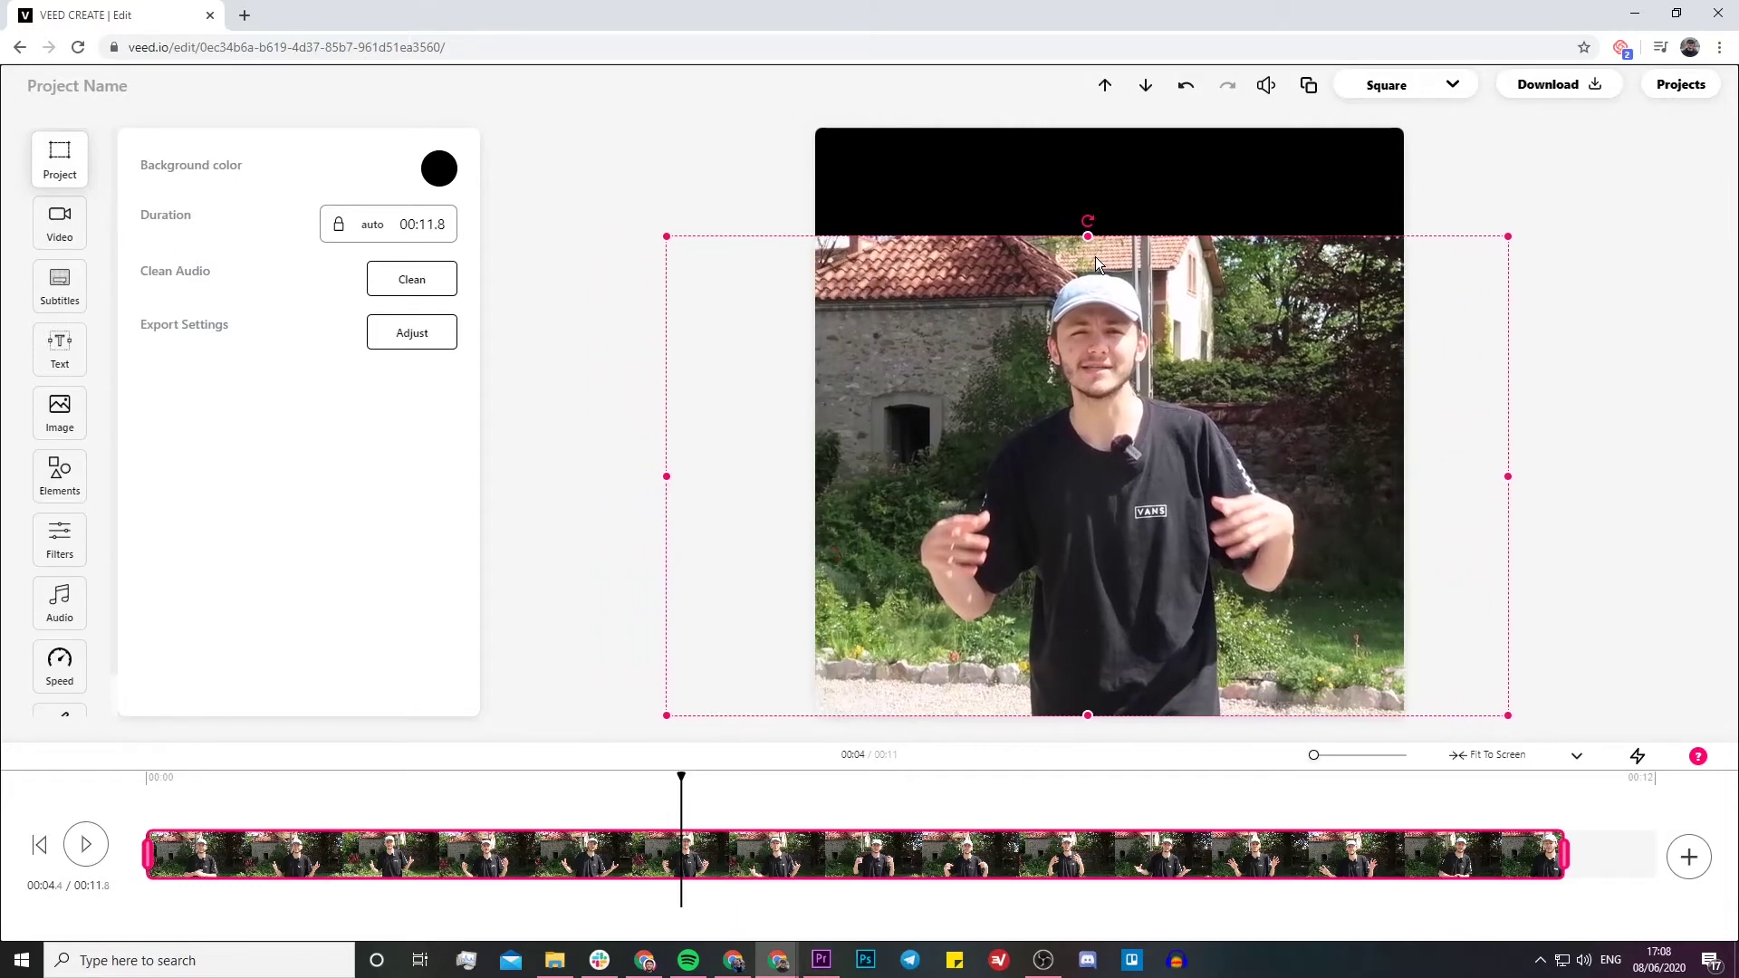
click(59, 344)
Step: Add a text layer that reads 'TWITTER' in place of the placeholder
click(213, 293)
click(250, 287)
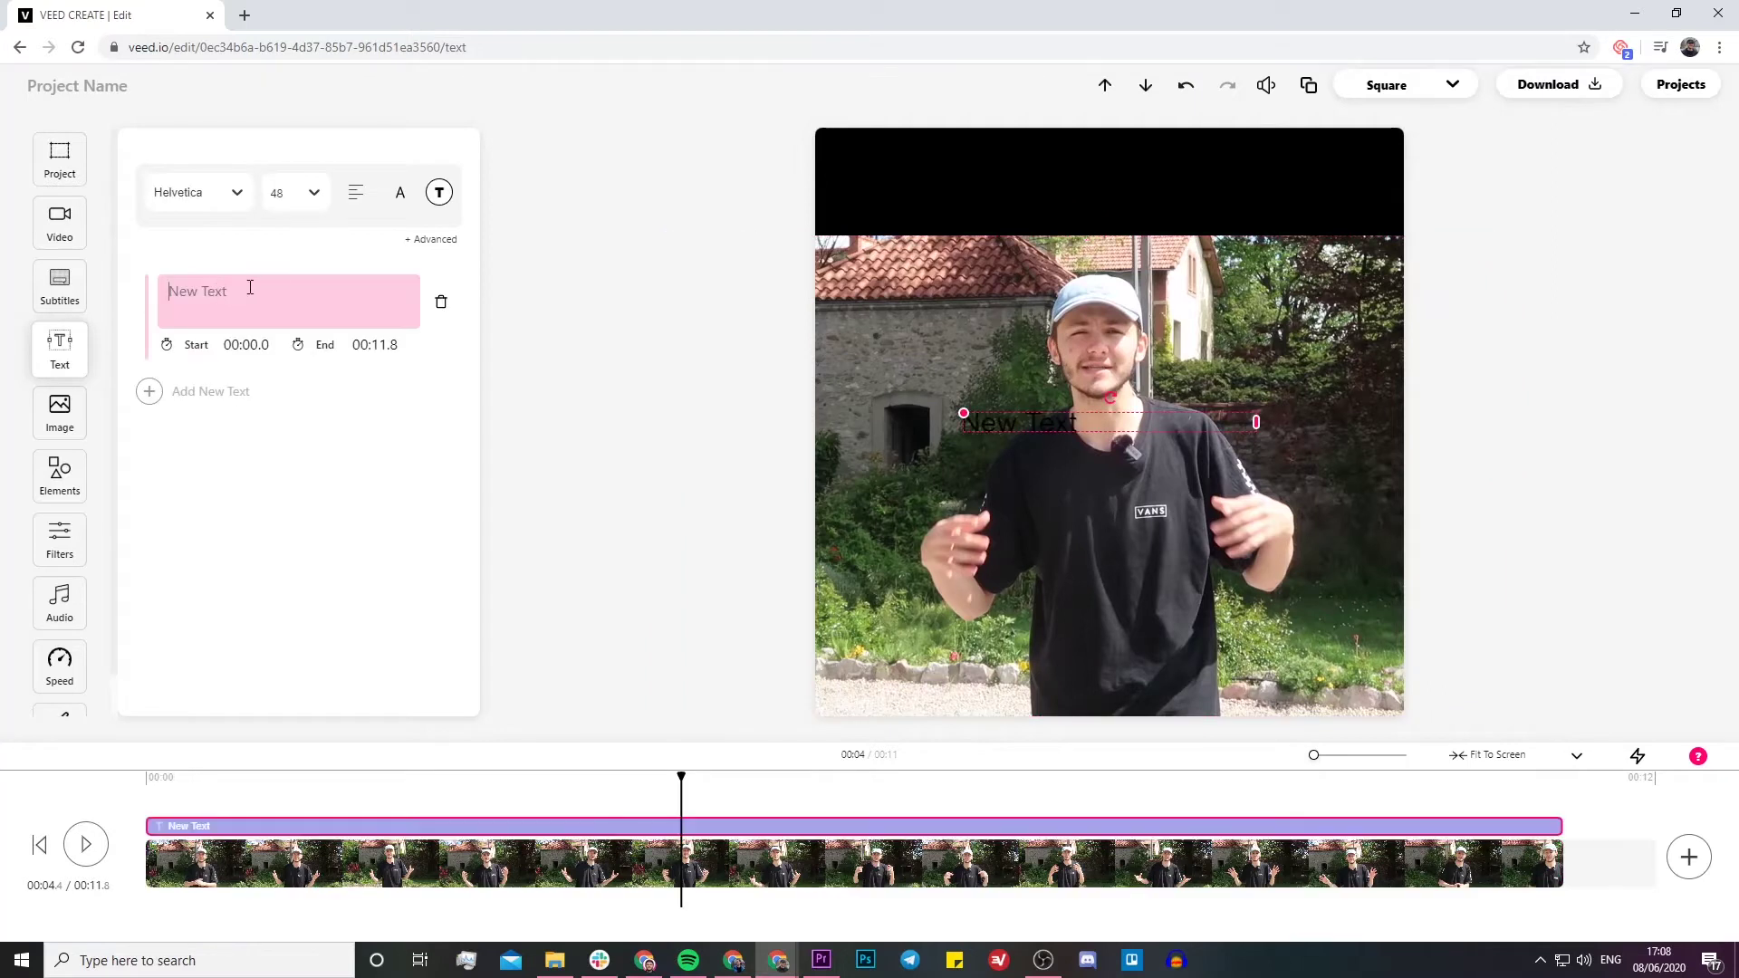
key(ctrl+a)
key(BackSpace)
text(TWITTER)
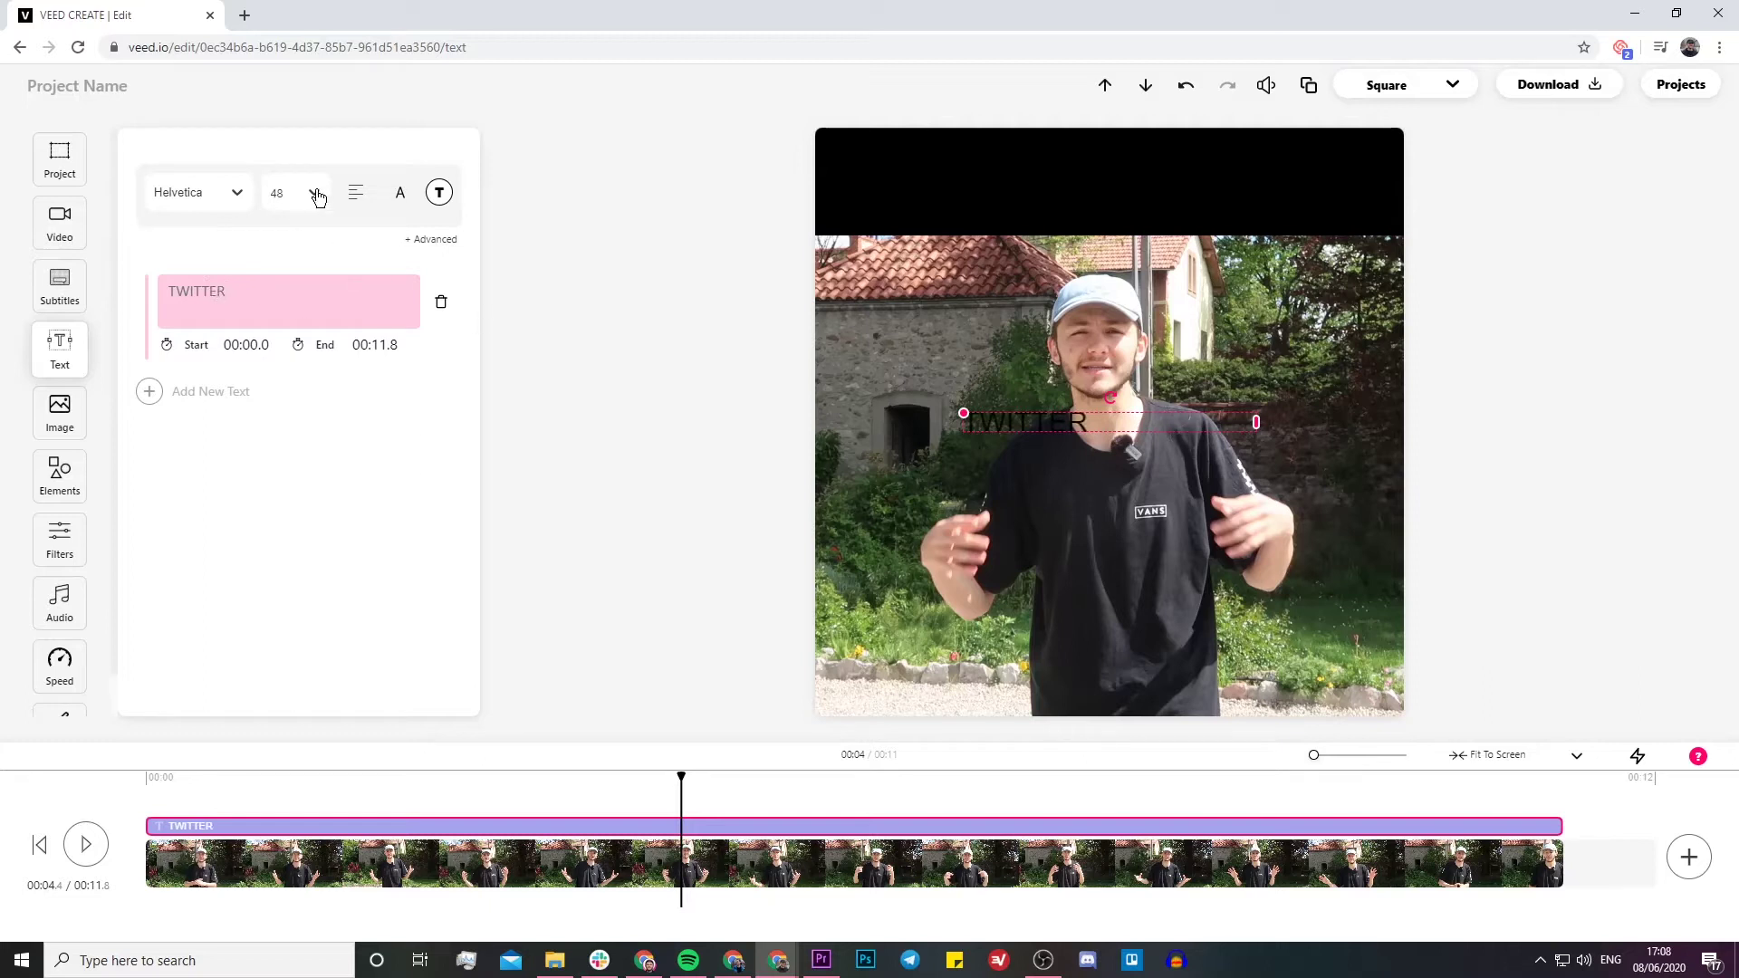
Step: Centre the TWITTER title, colour it teal, and move it into the black top bar
click(356, 193)
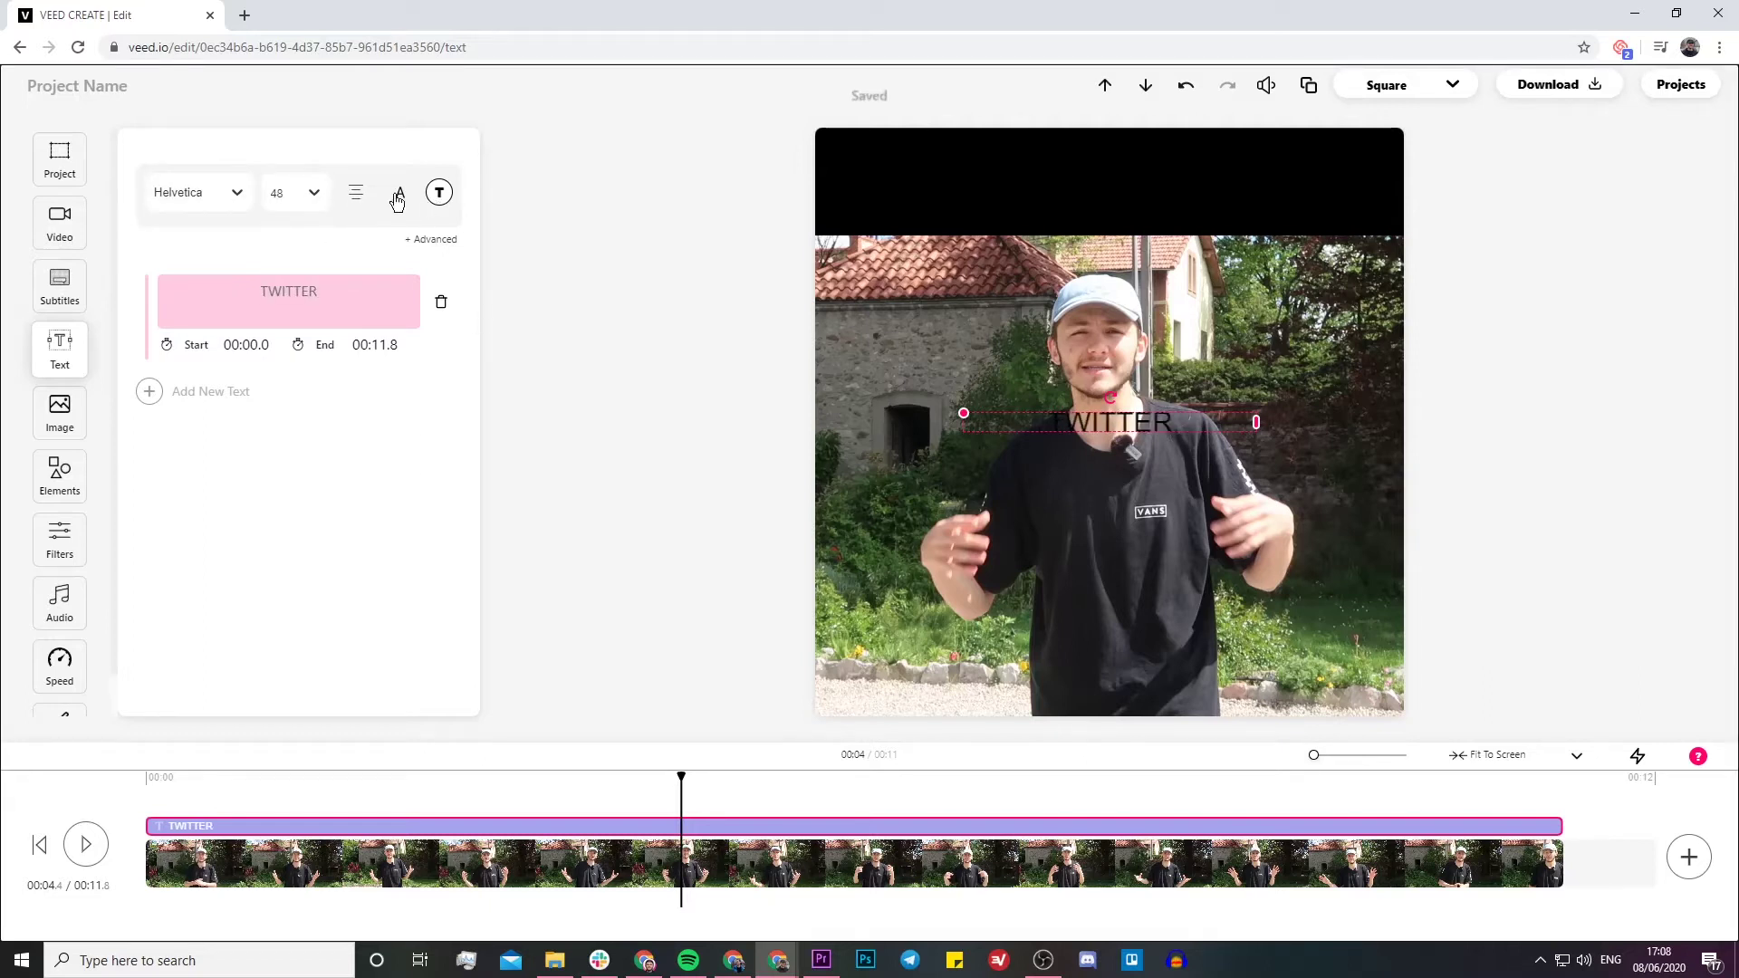
click(439, 192)
click(355, 445)
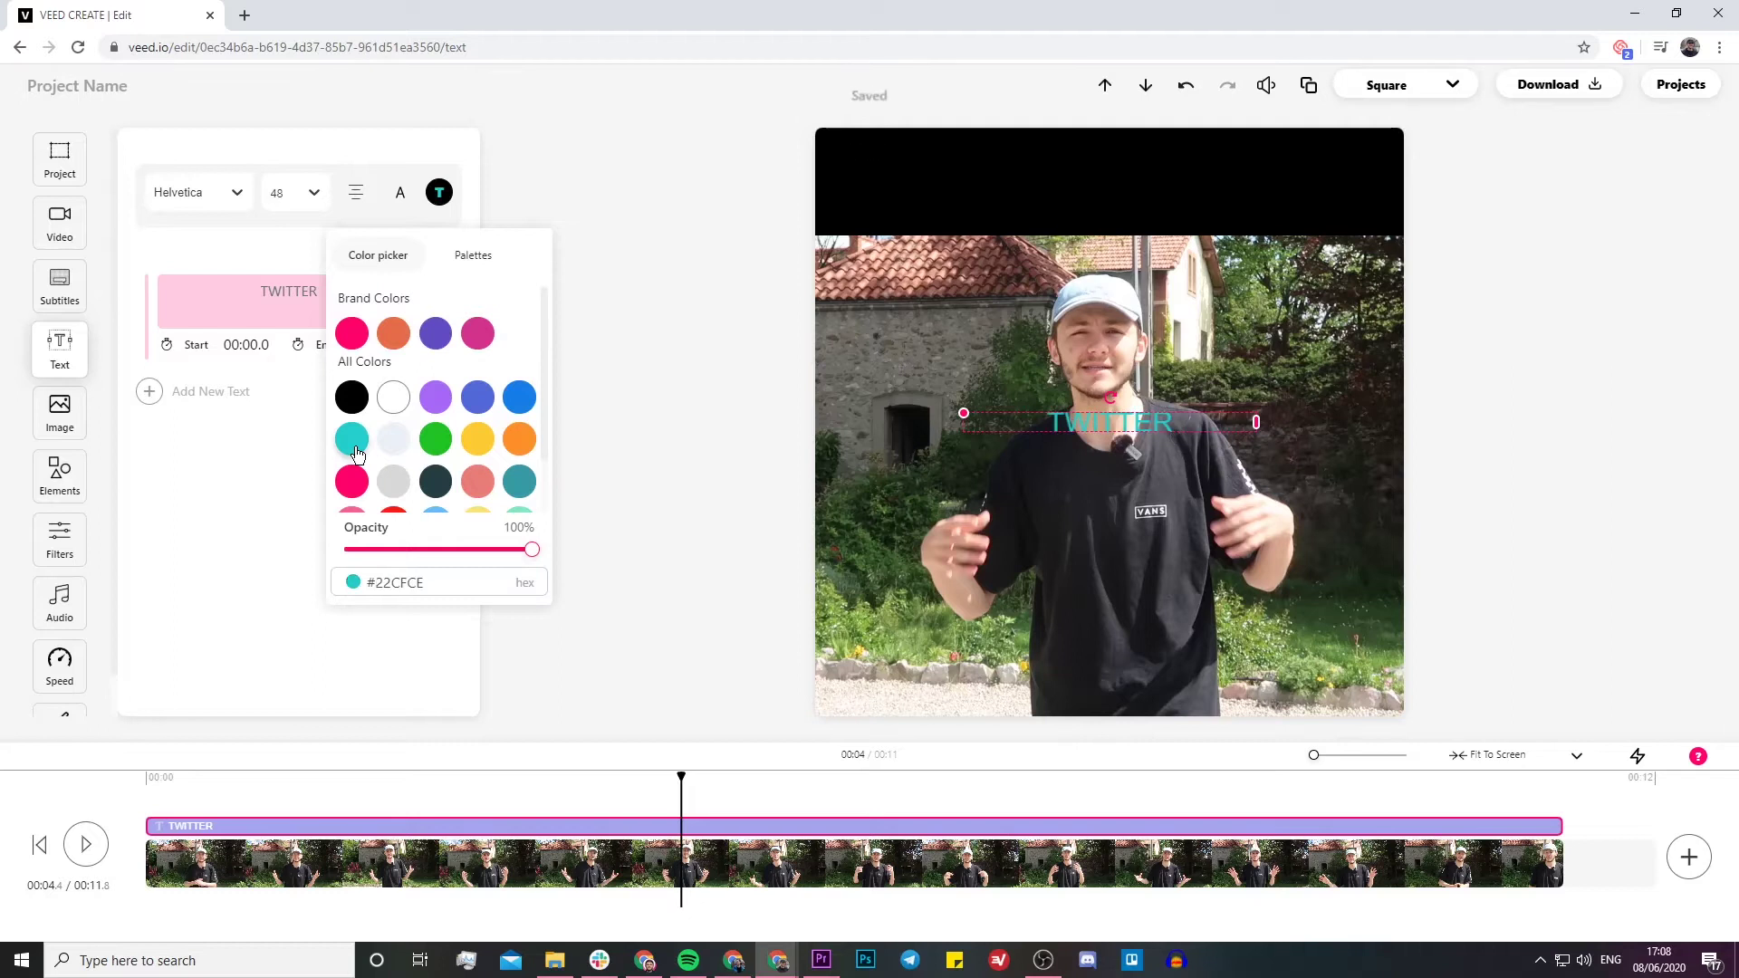
drag(1074, 418, 1060, 182)
click(433, 192)
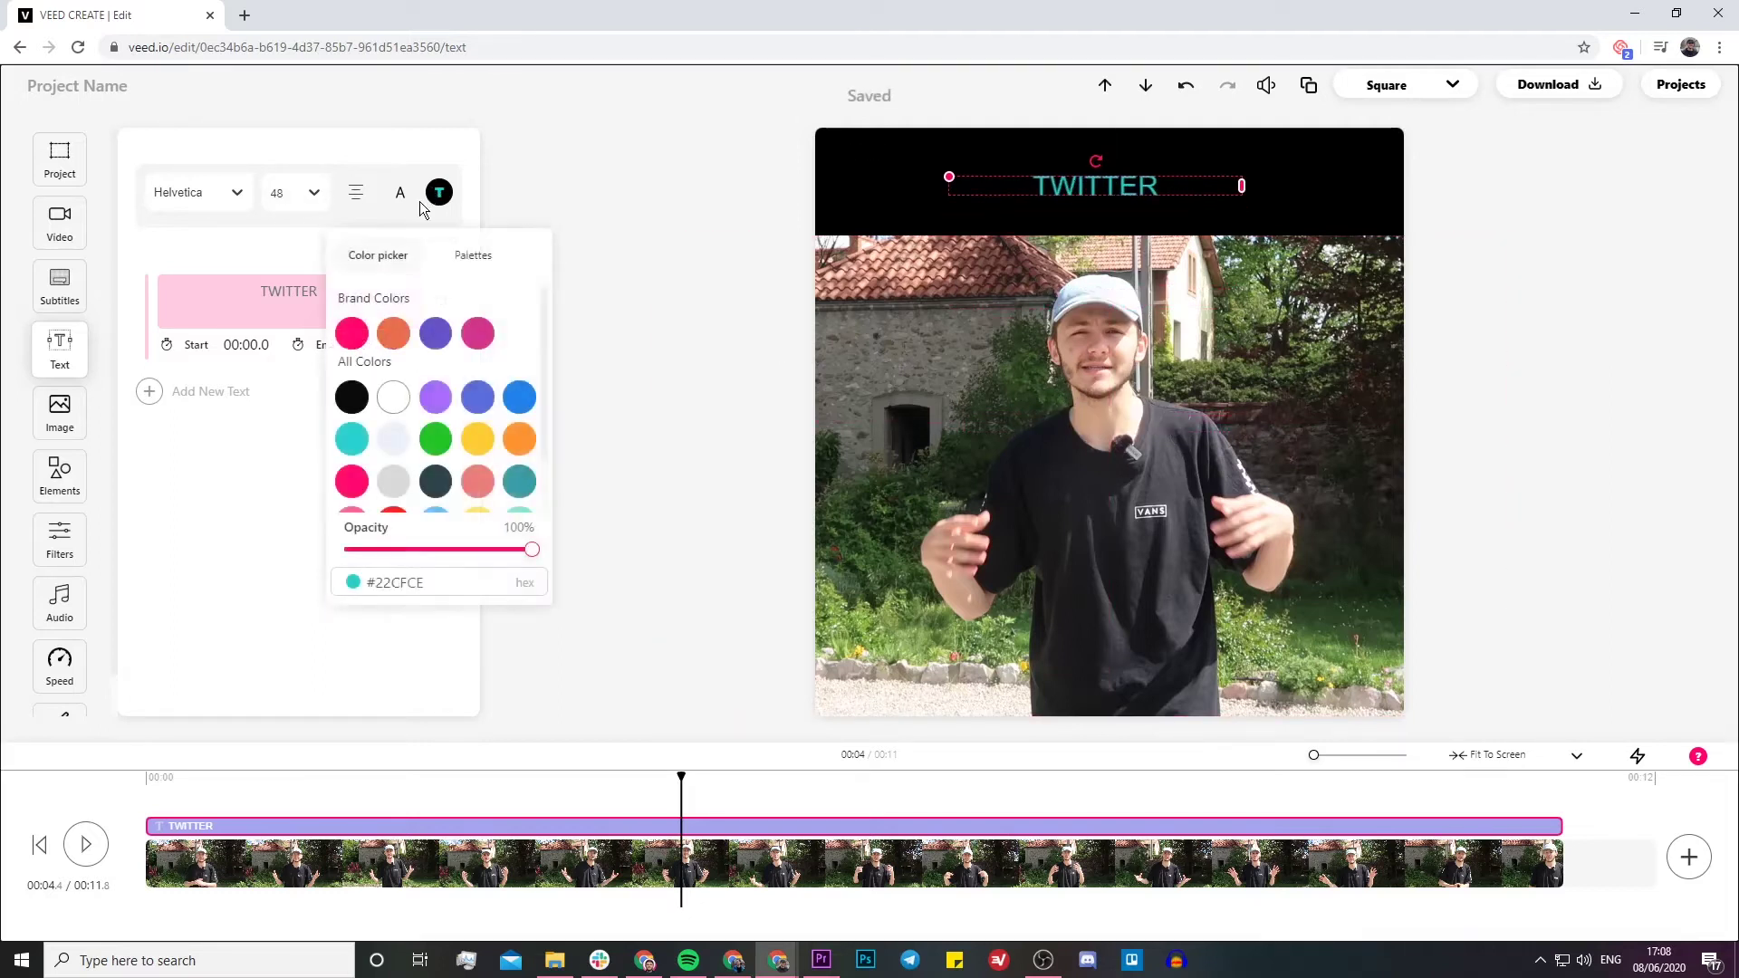
Step: Make the title text white and the project background teal #22CFCE
click(393, 397)
click(60, 159)
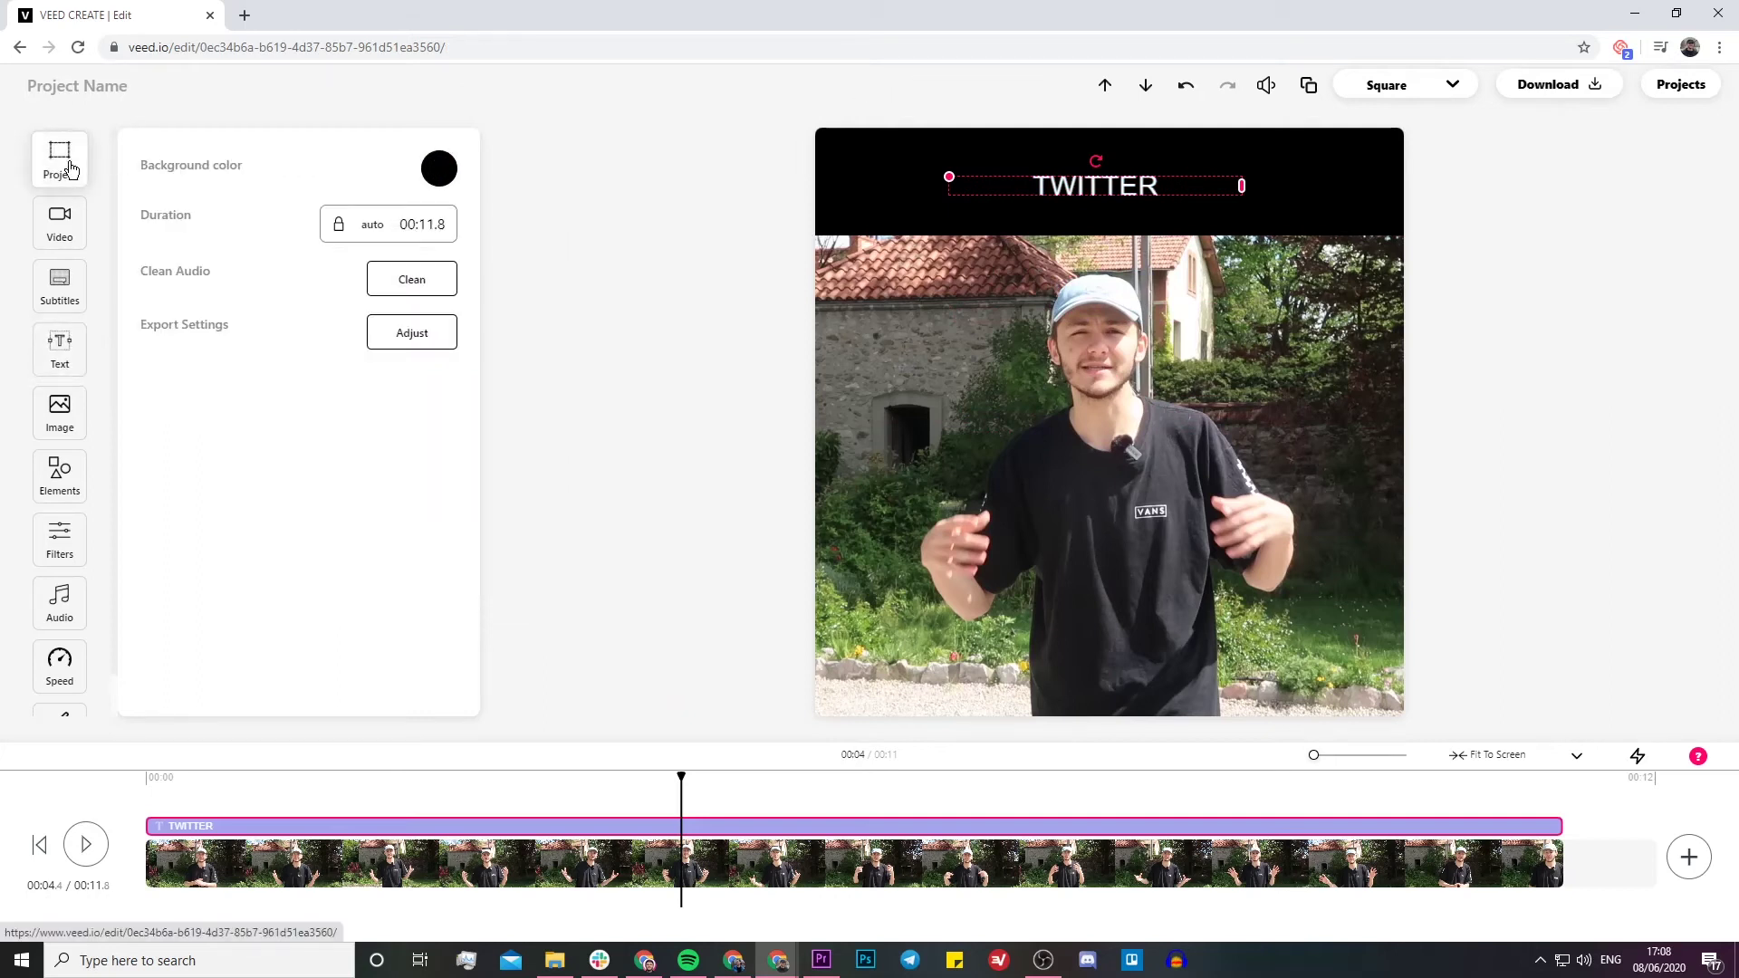
click(438, 168)
click(198, 288)
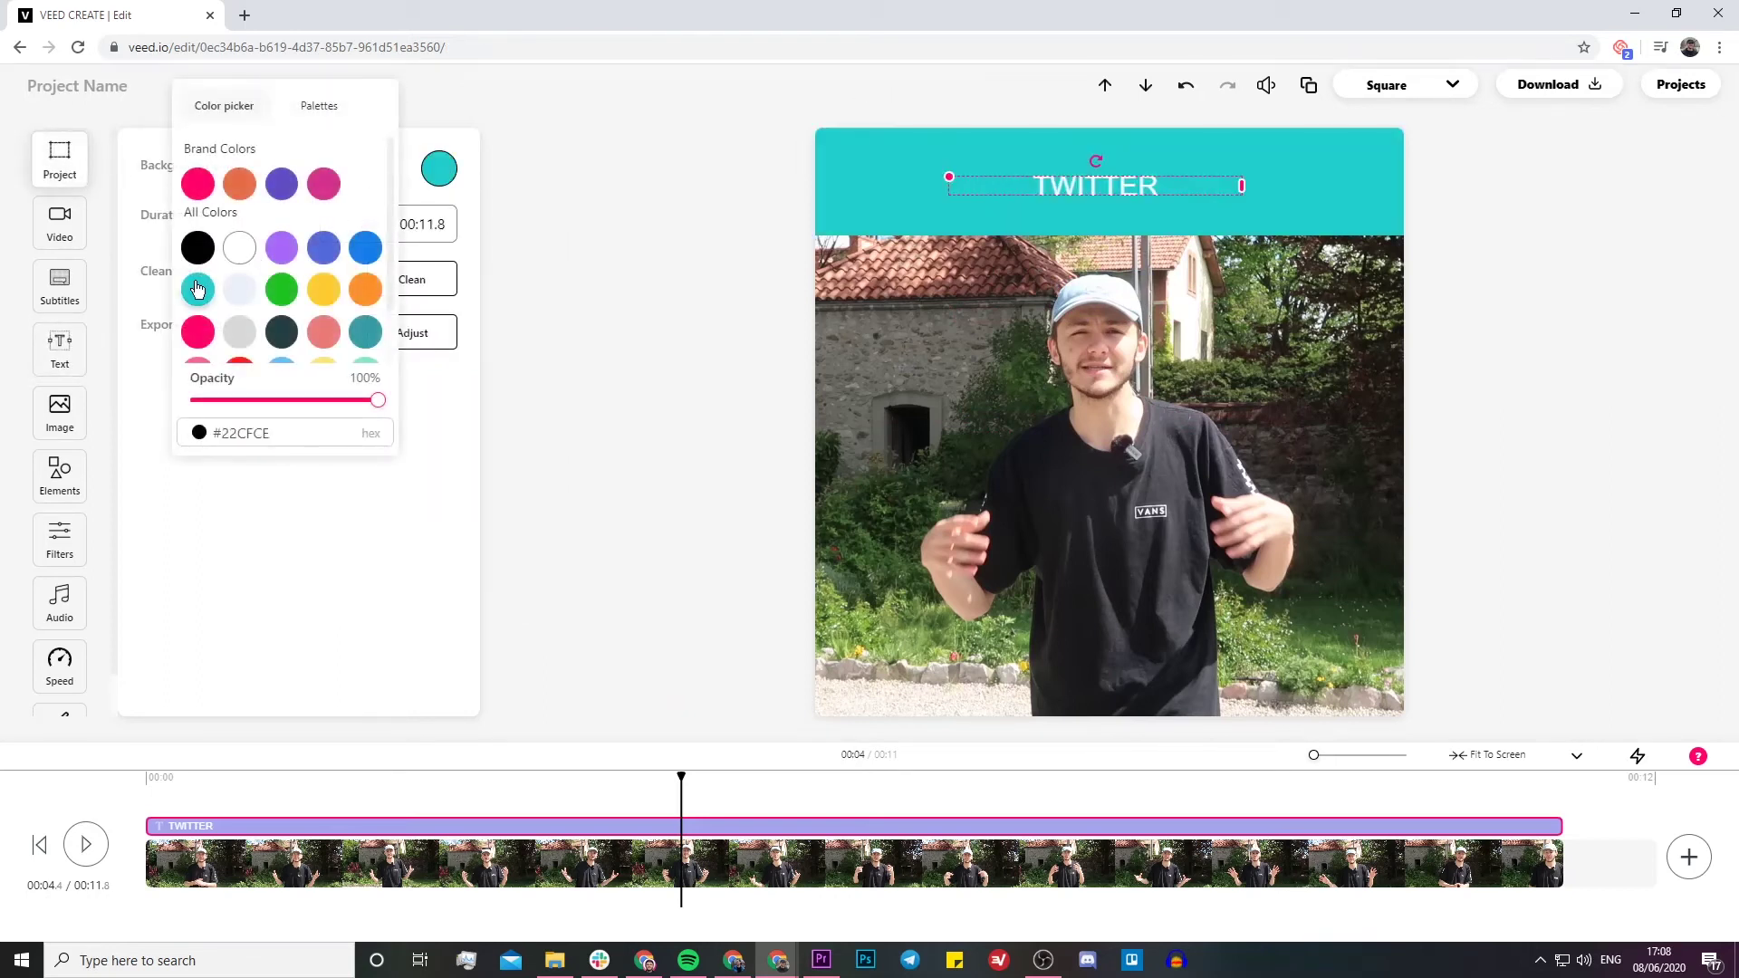
Step: Enlarge the centred TWITTER title to fill the teal banner in regular weight
drag(949, 175, 654, 156)
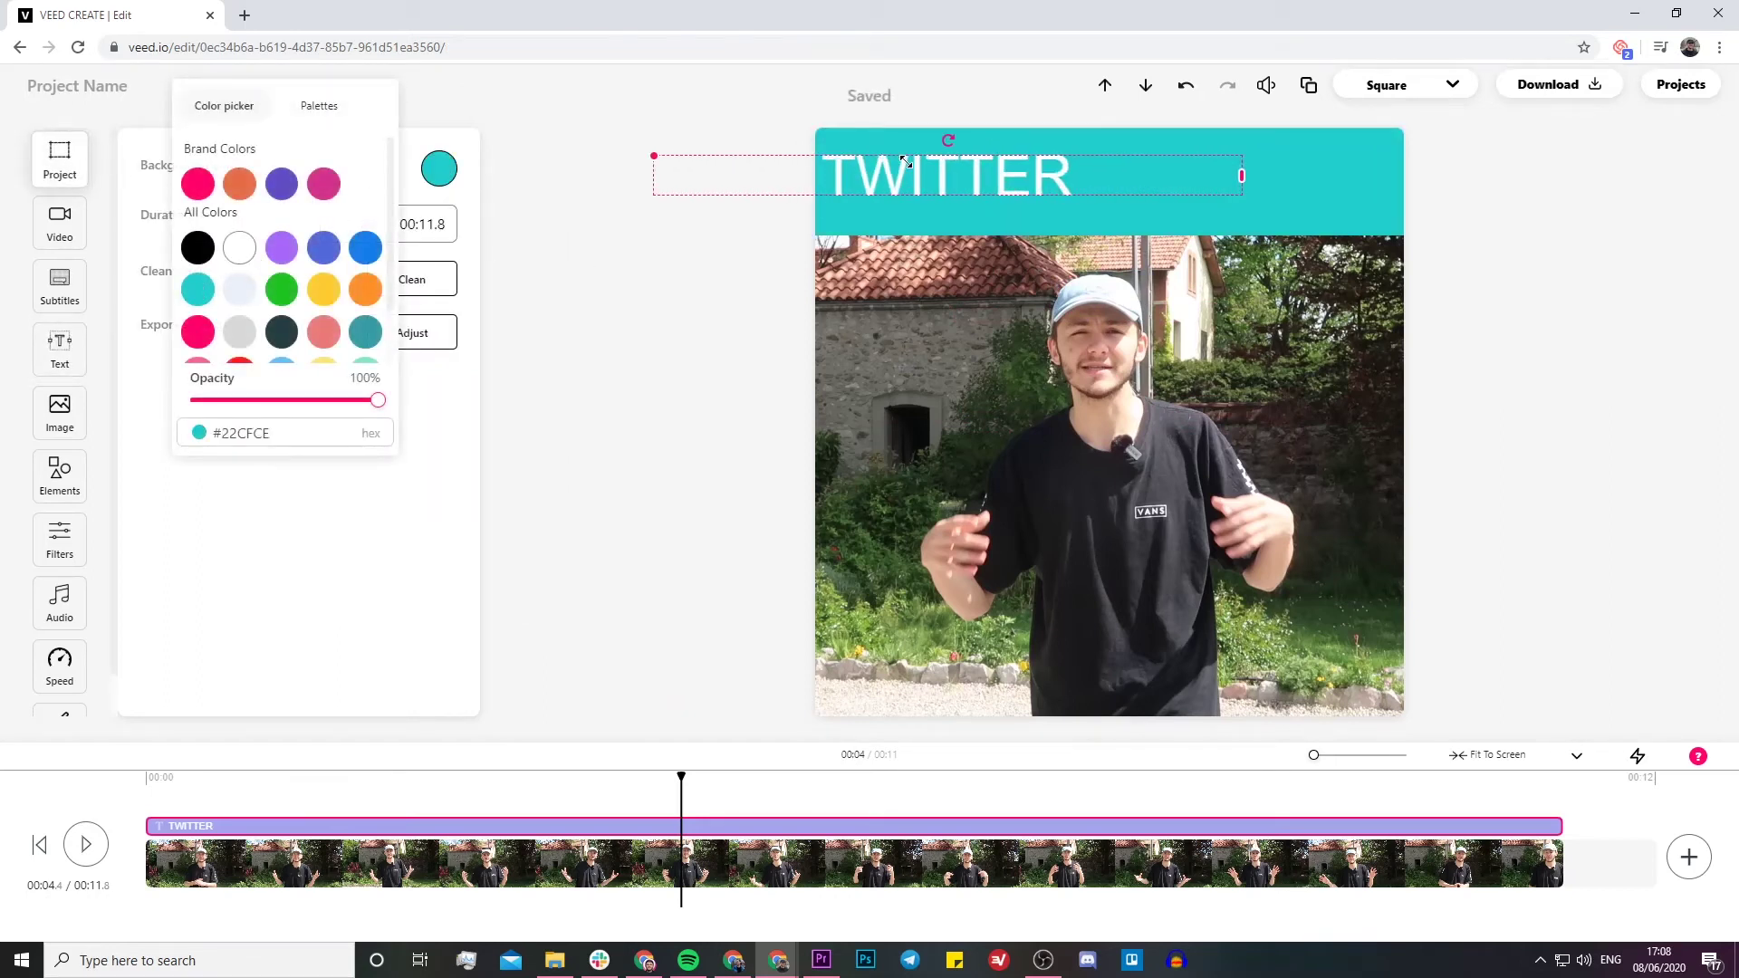
drag(1243, 179, 1329, 226)
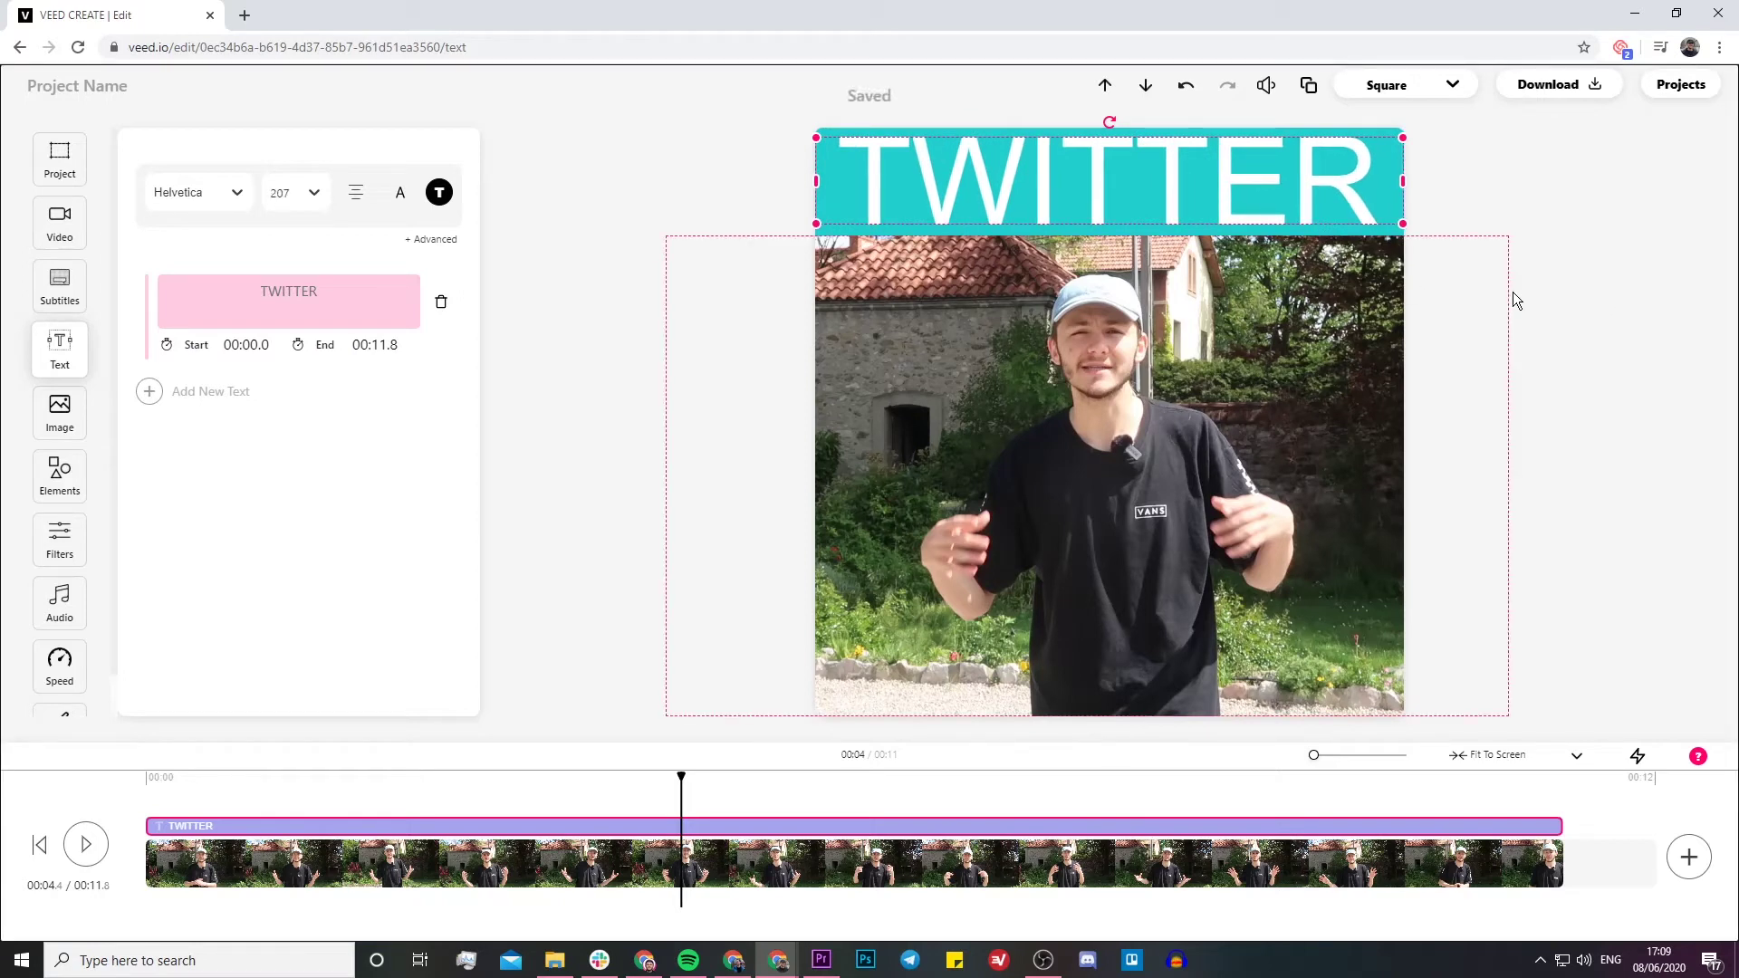
click(238, 193)
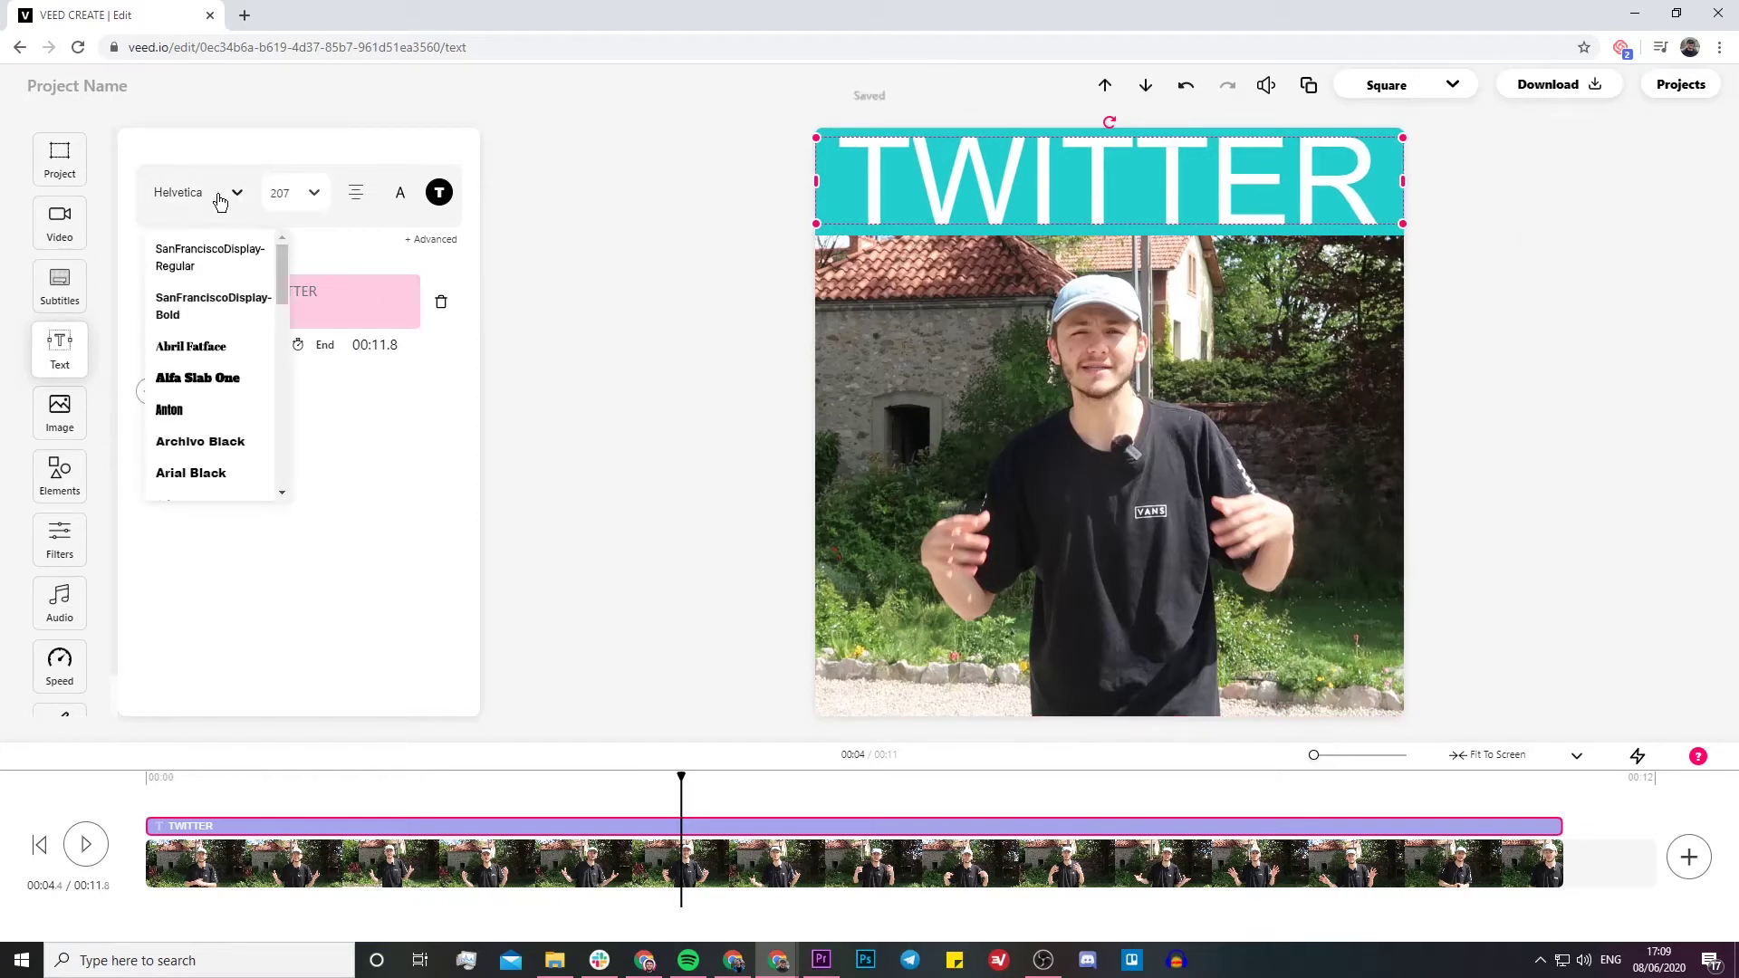
click(355, 193)
click(355, 192)
click(355, 193)
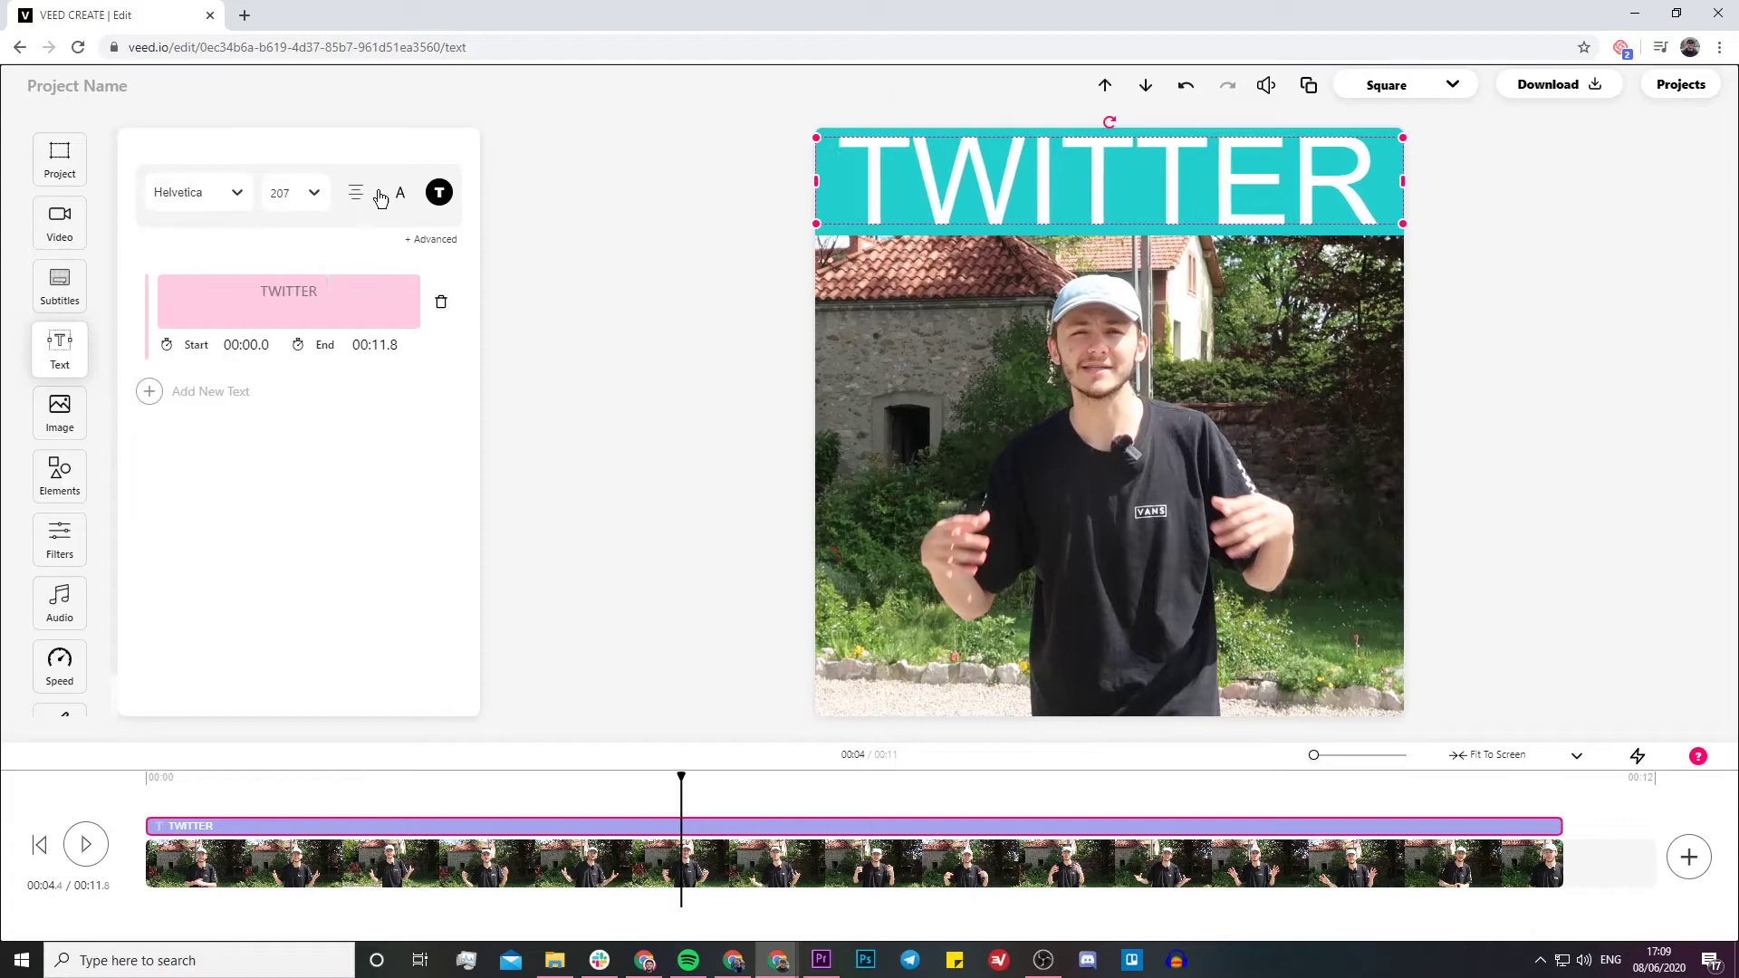
click(401, 194)
click(401, 195)
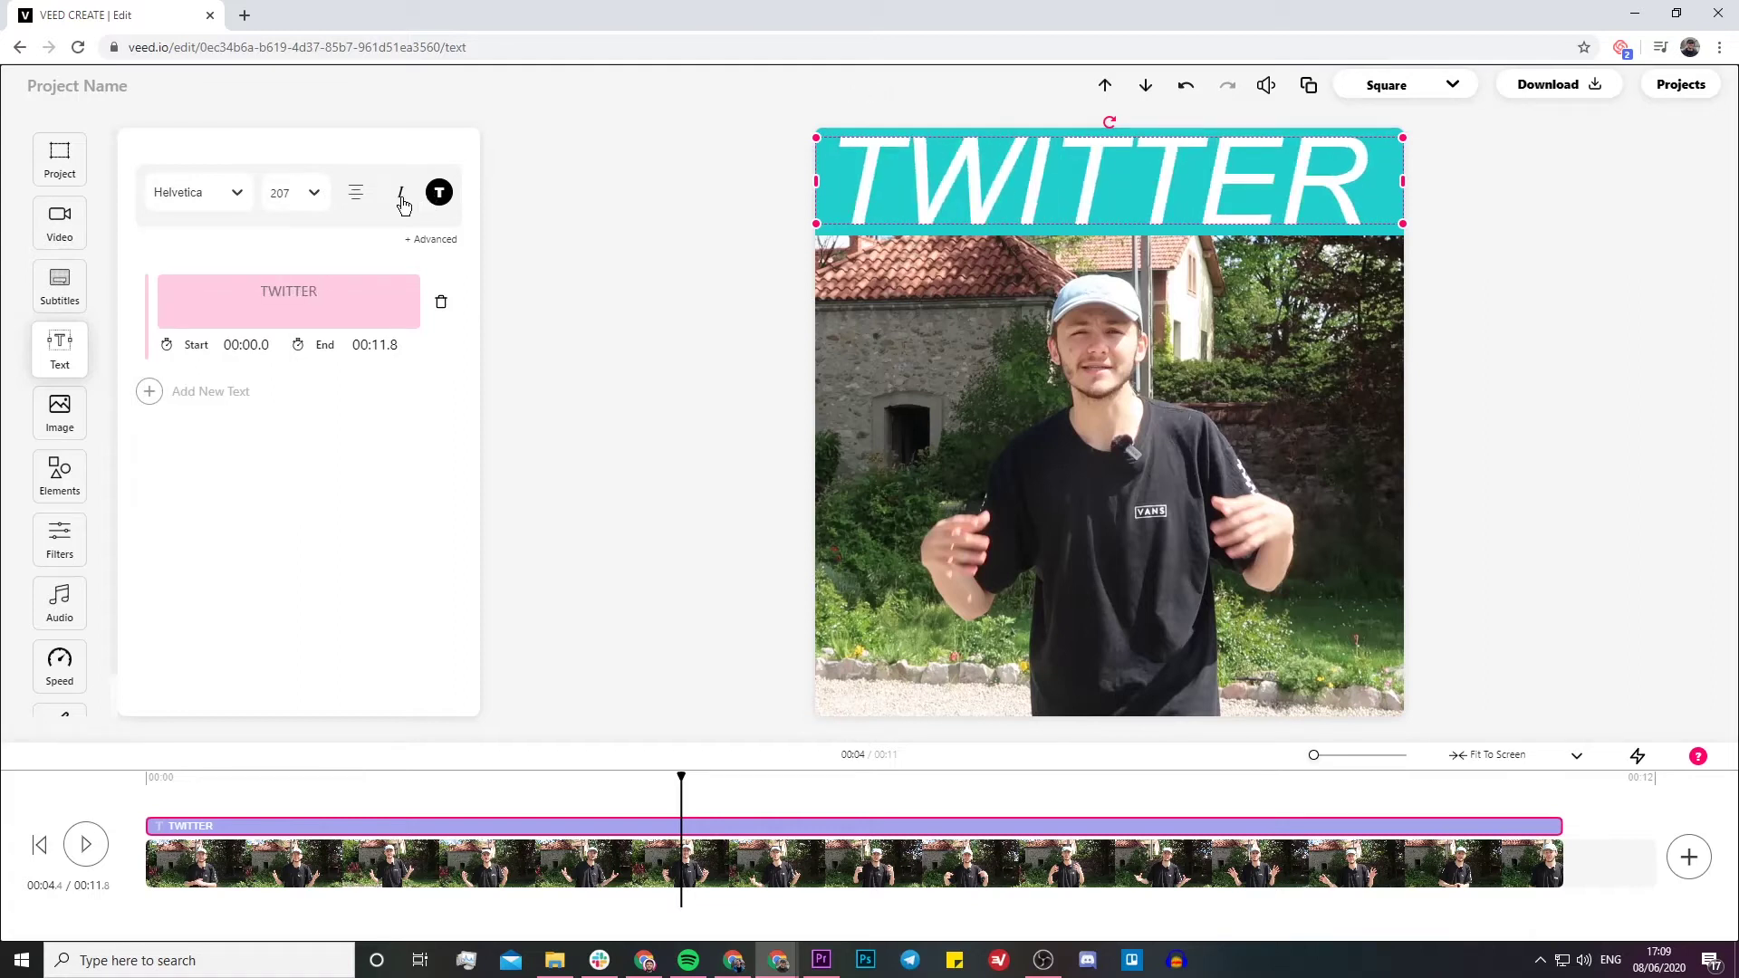
click(401, 195)
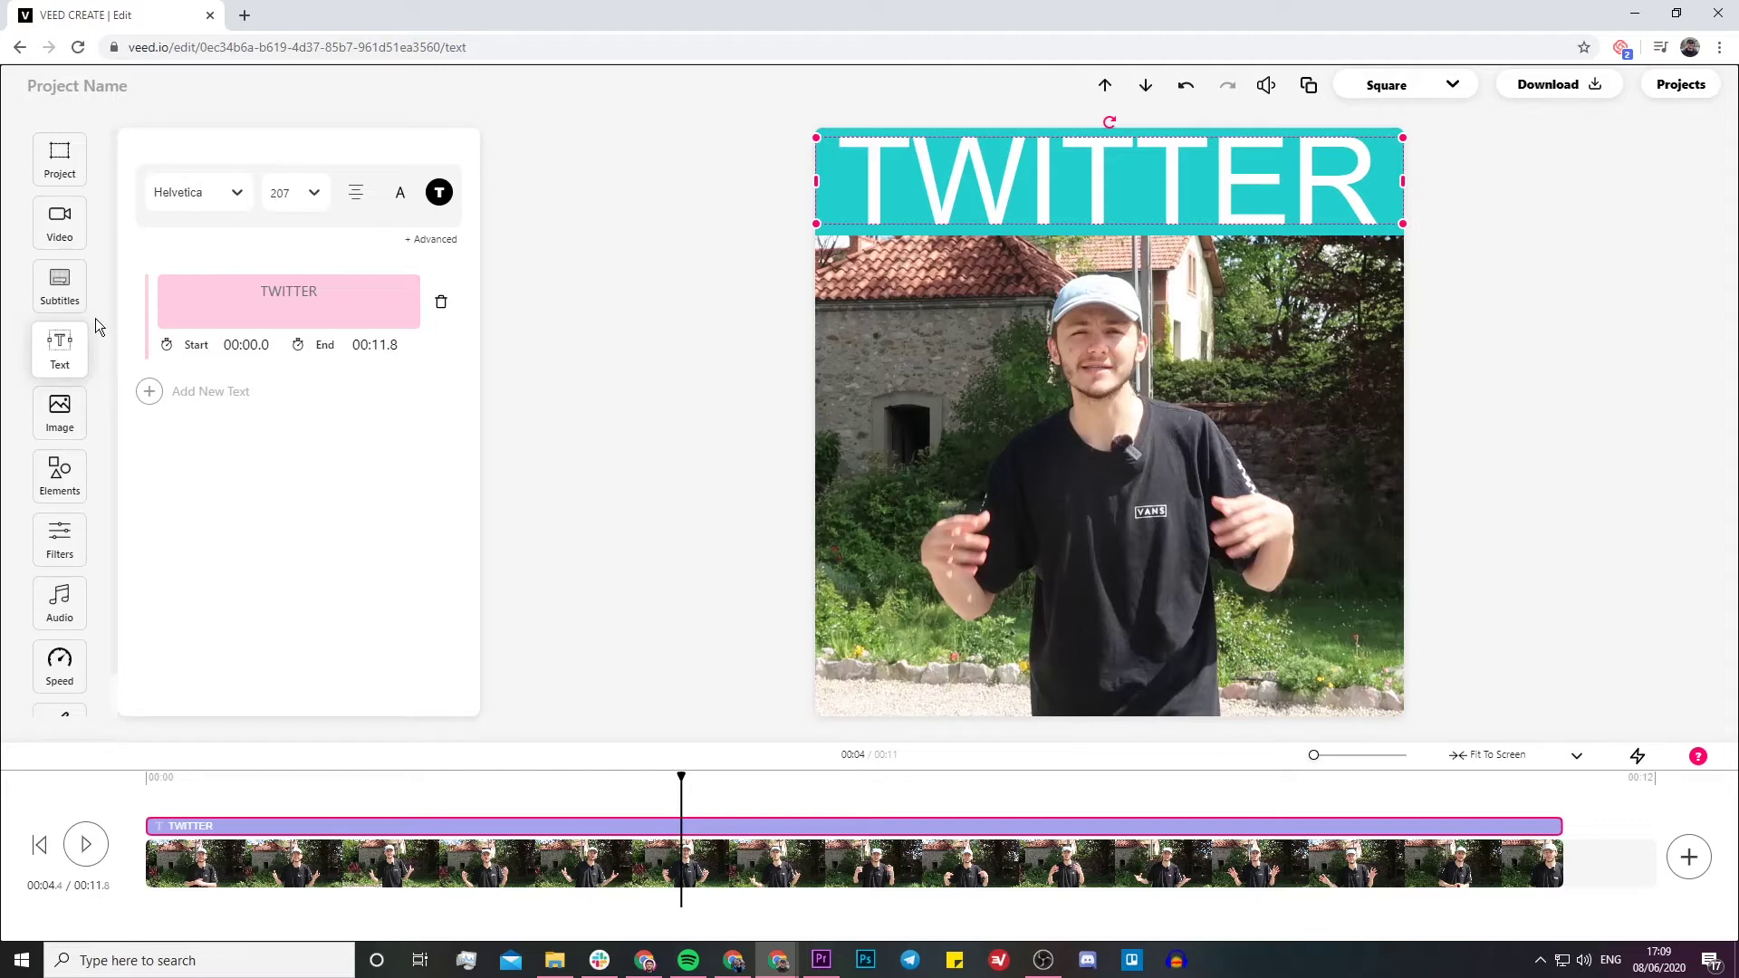
Step: Generate auto subtitles with English (United States) as the language
click(60, 285)
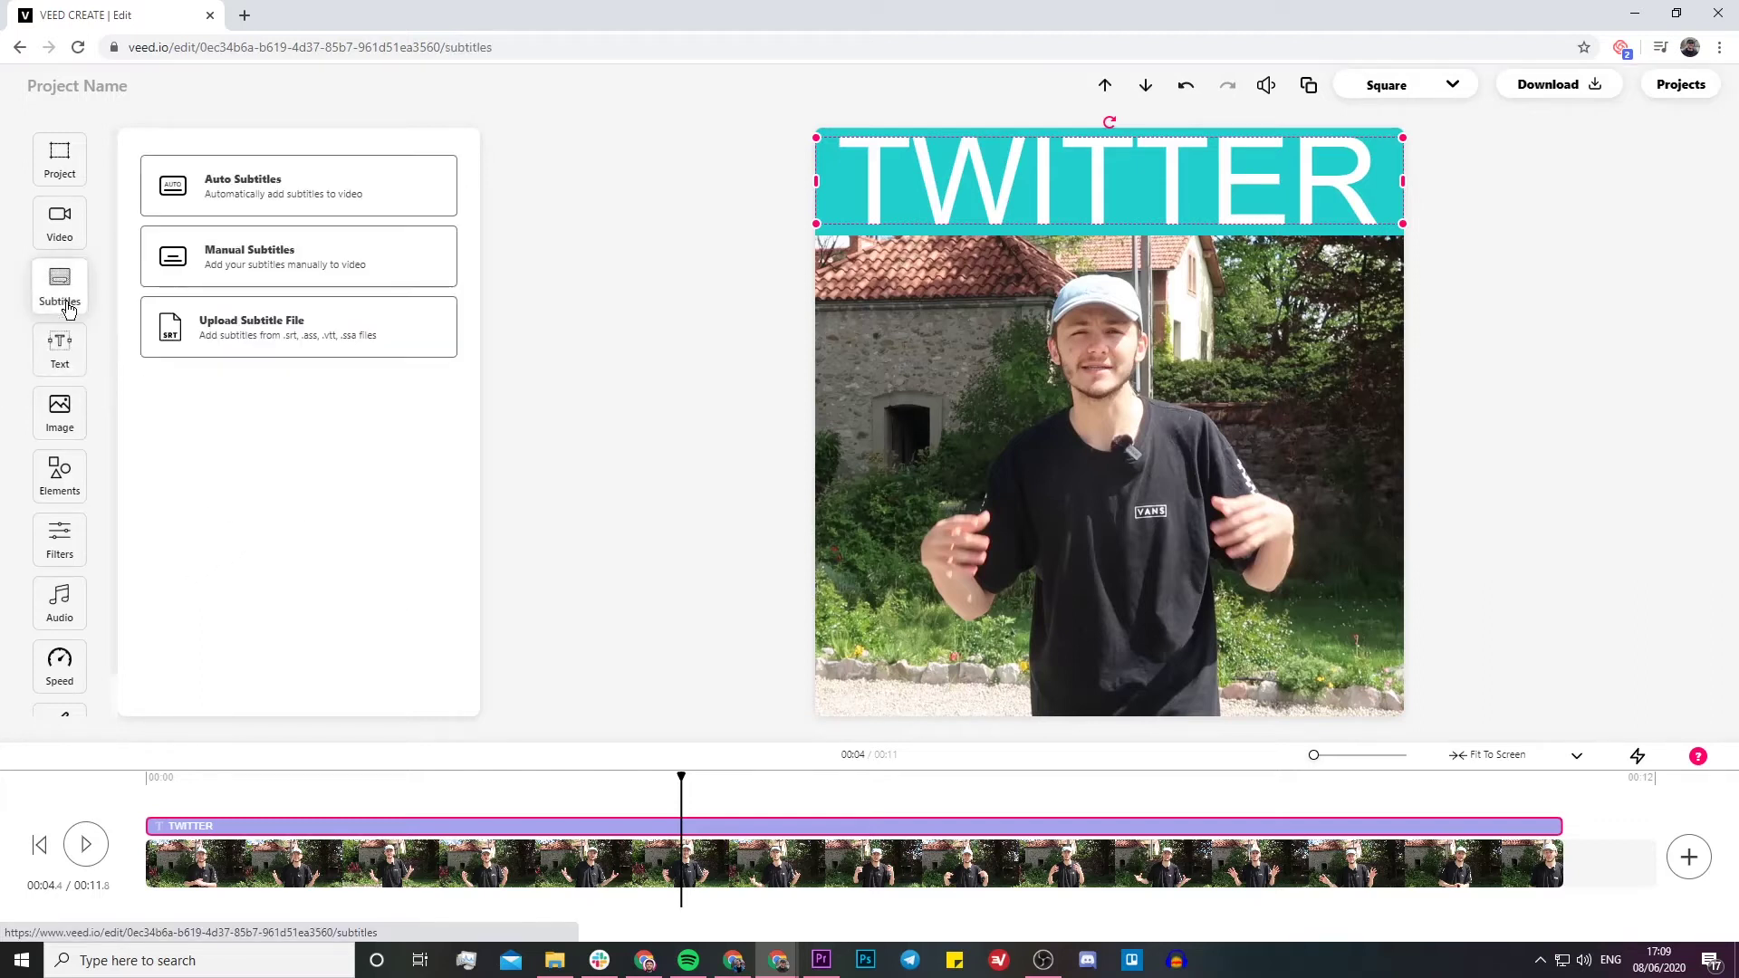
click(266, 207)
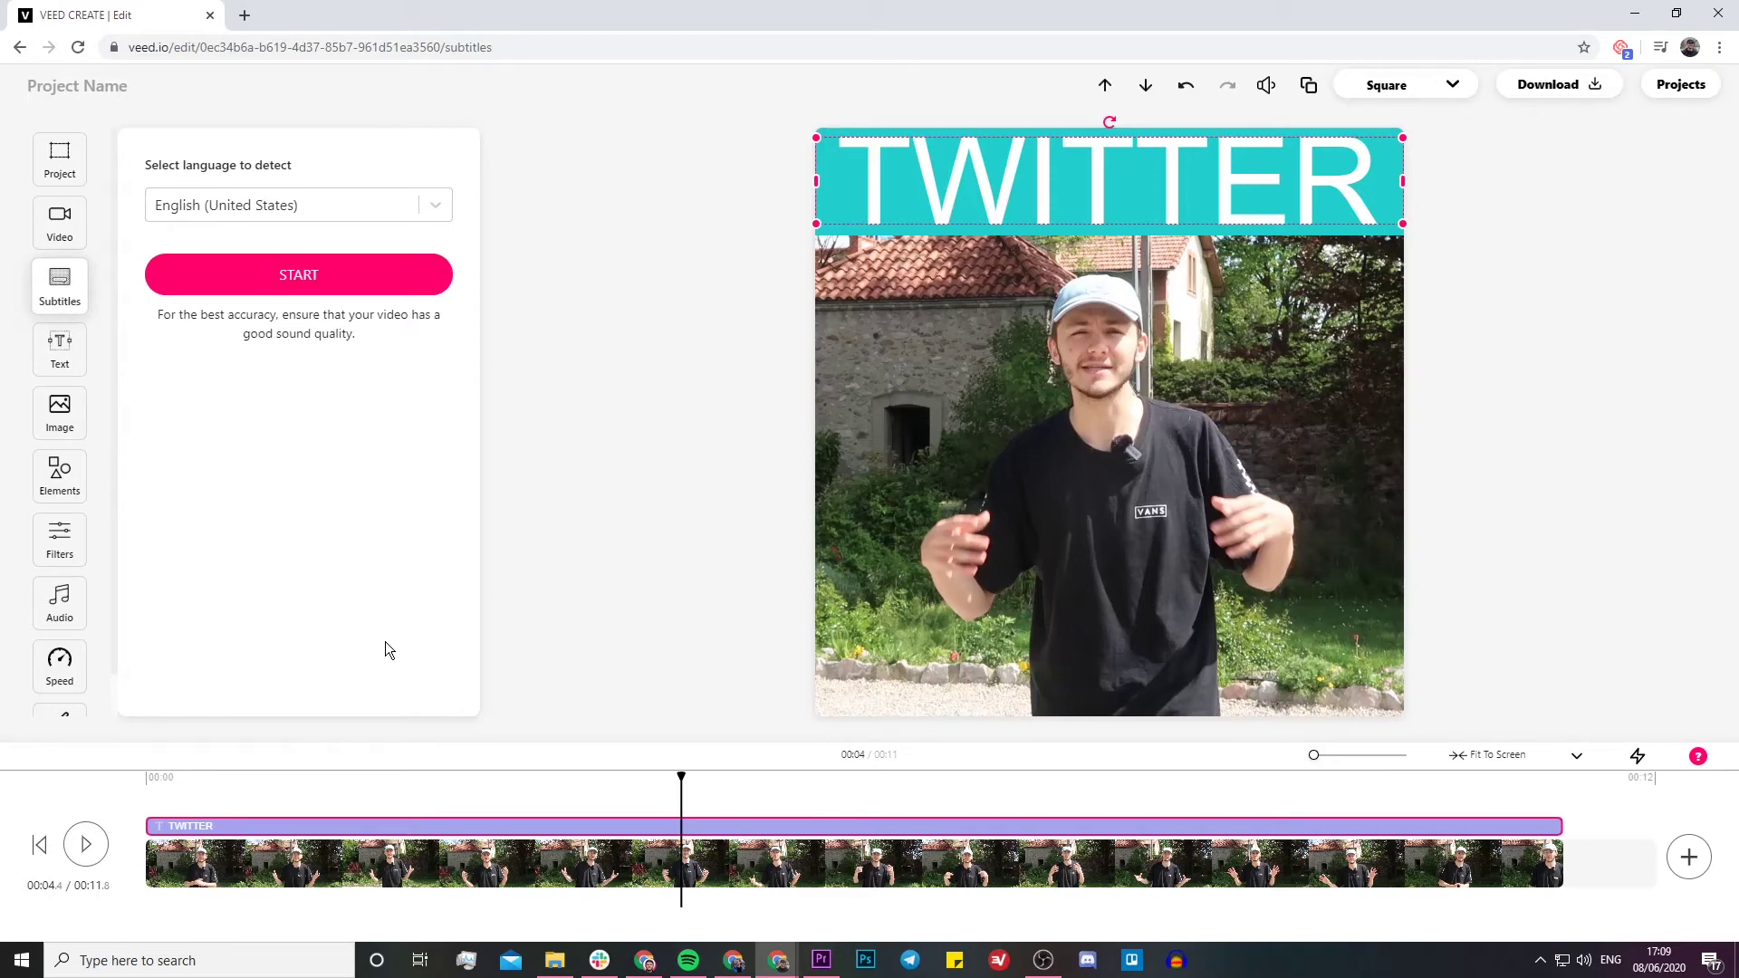
click(423, 205)
click(349, 128)
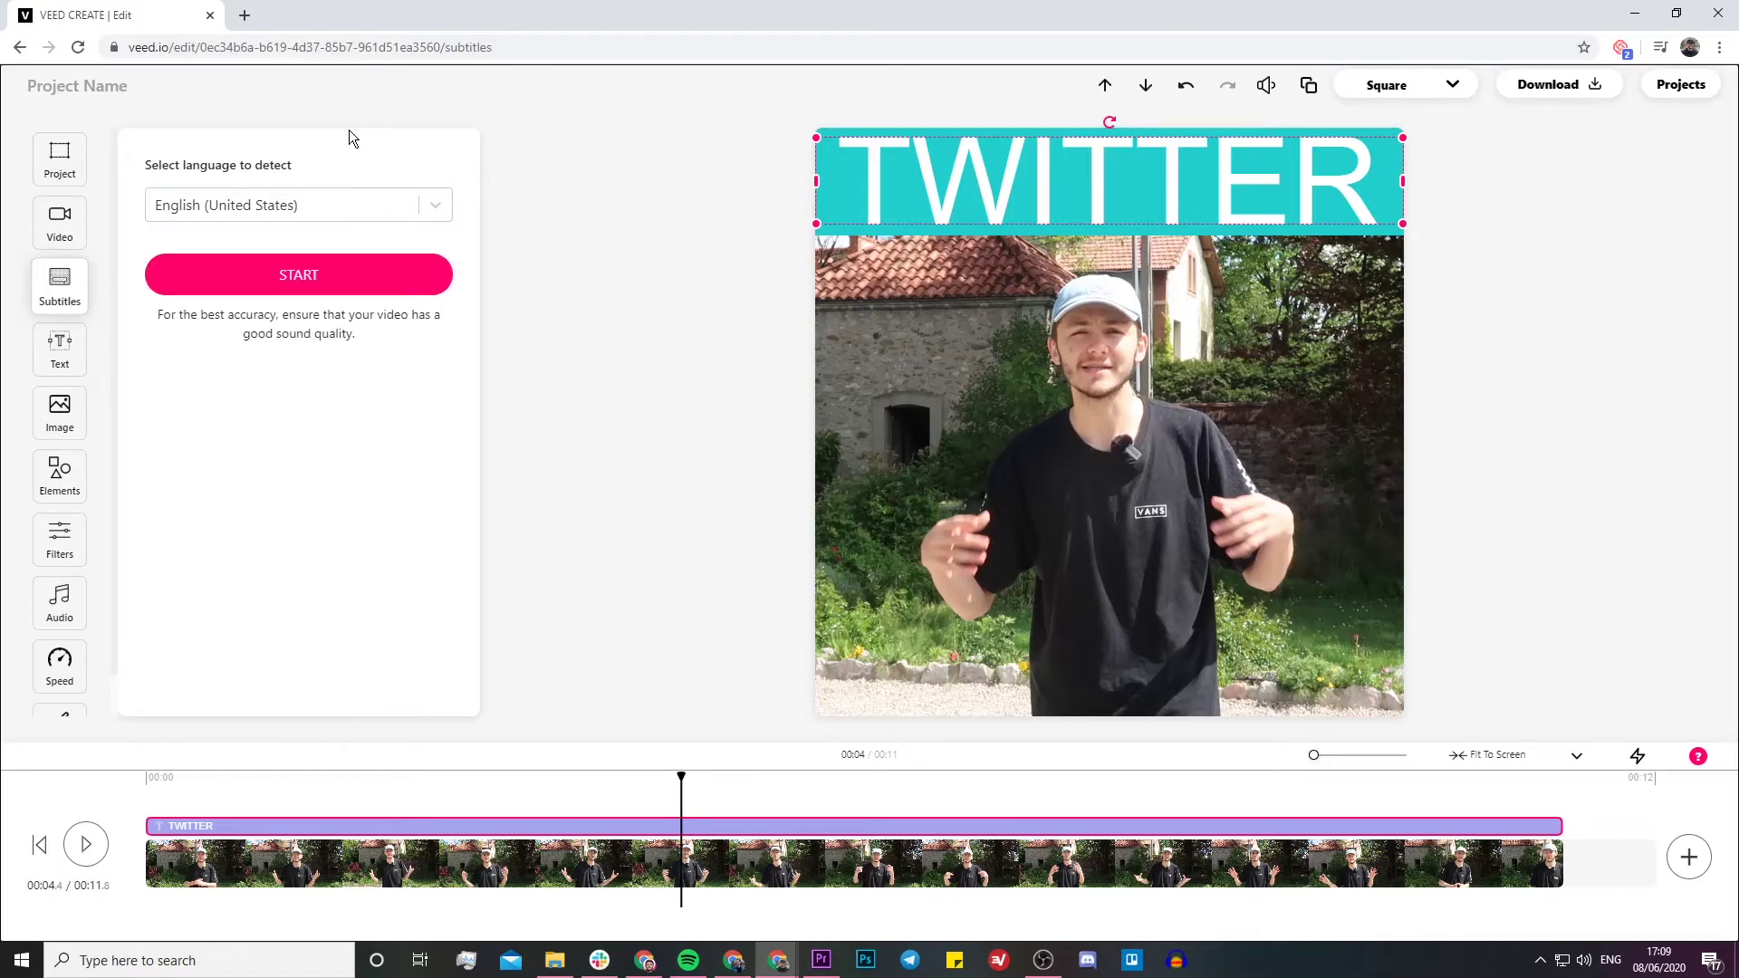
click(299, 274)
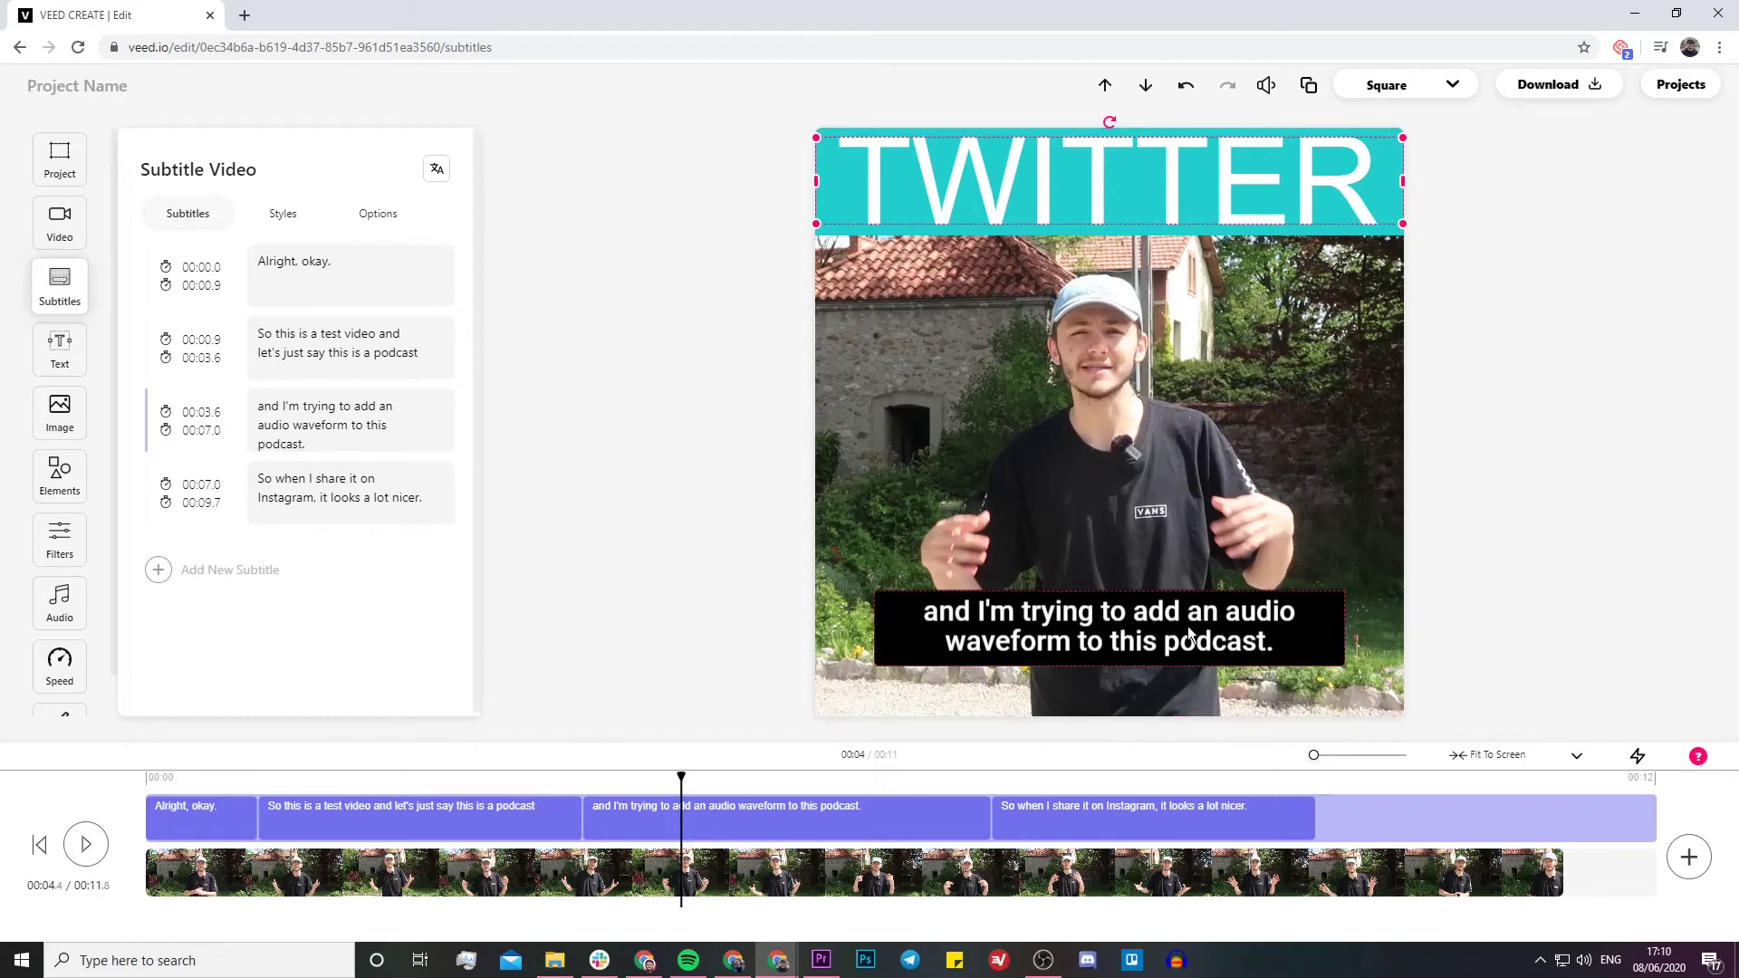
Step: Edit the first subtitle to read 'Okay.' instead of 'Alright, okay'
click(194, 778)
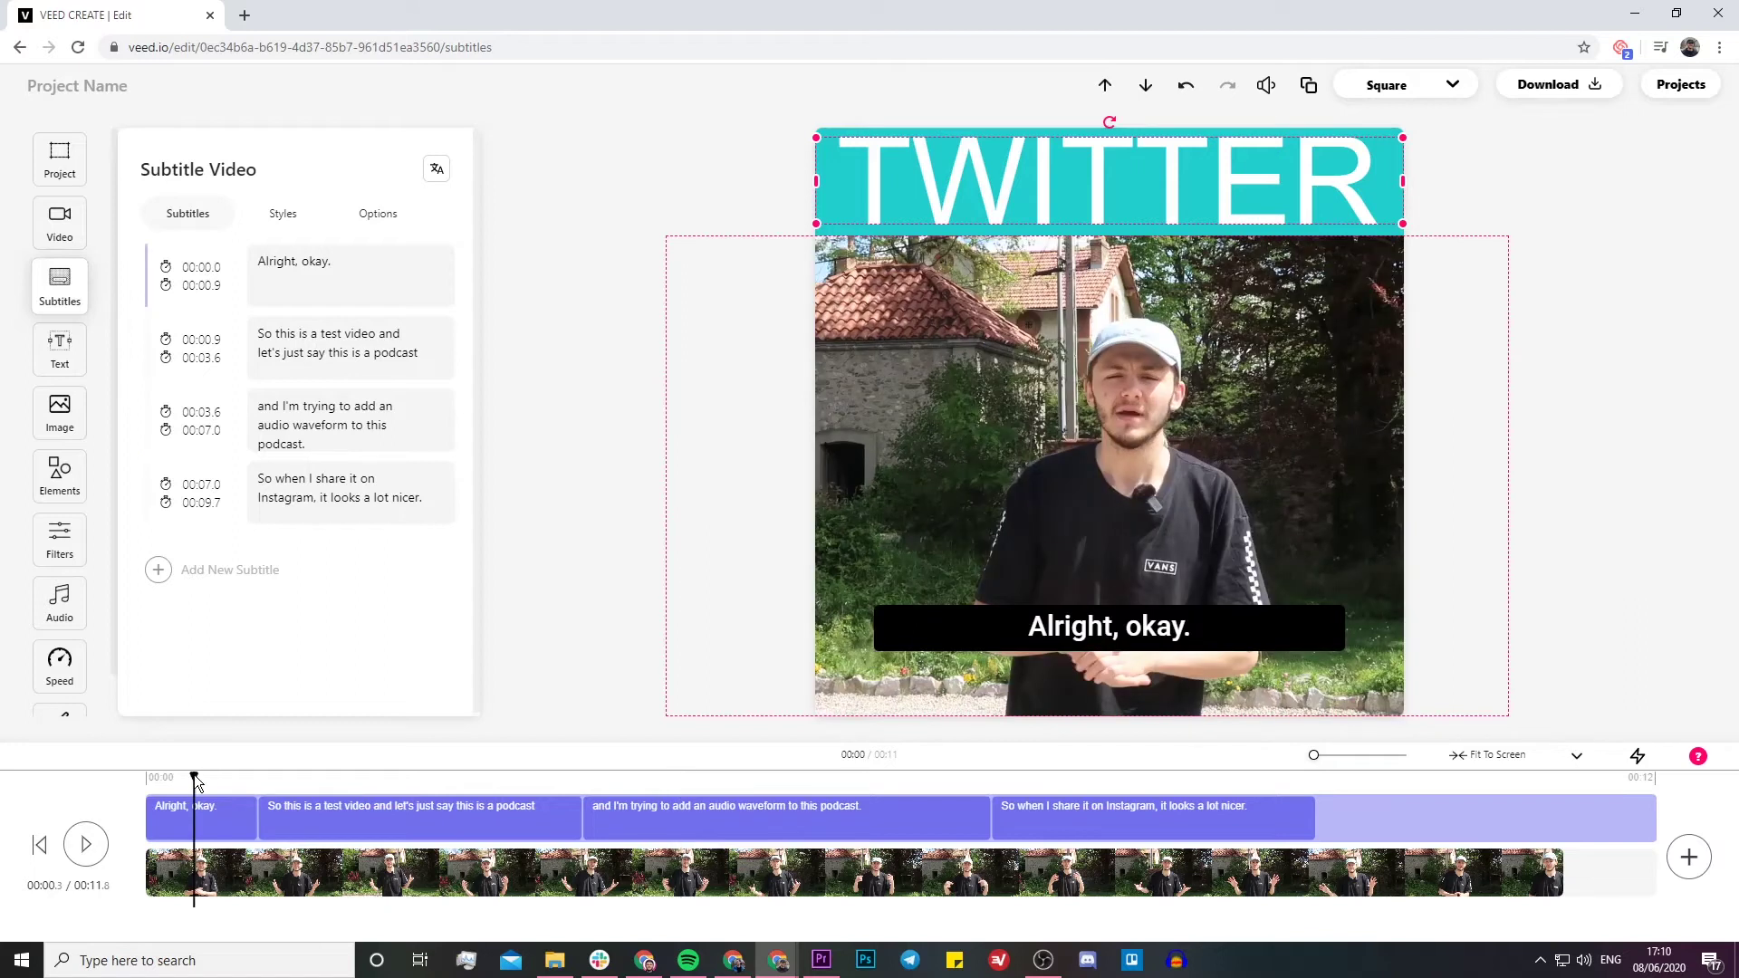
click(342, 287)
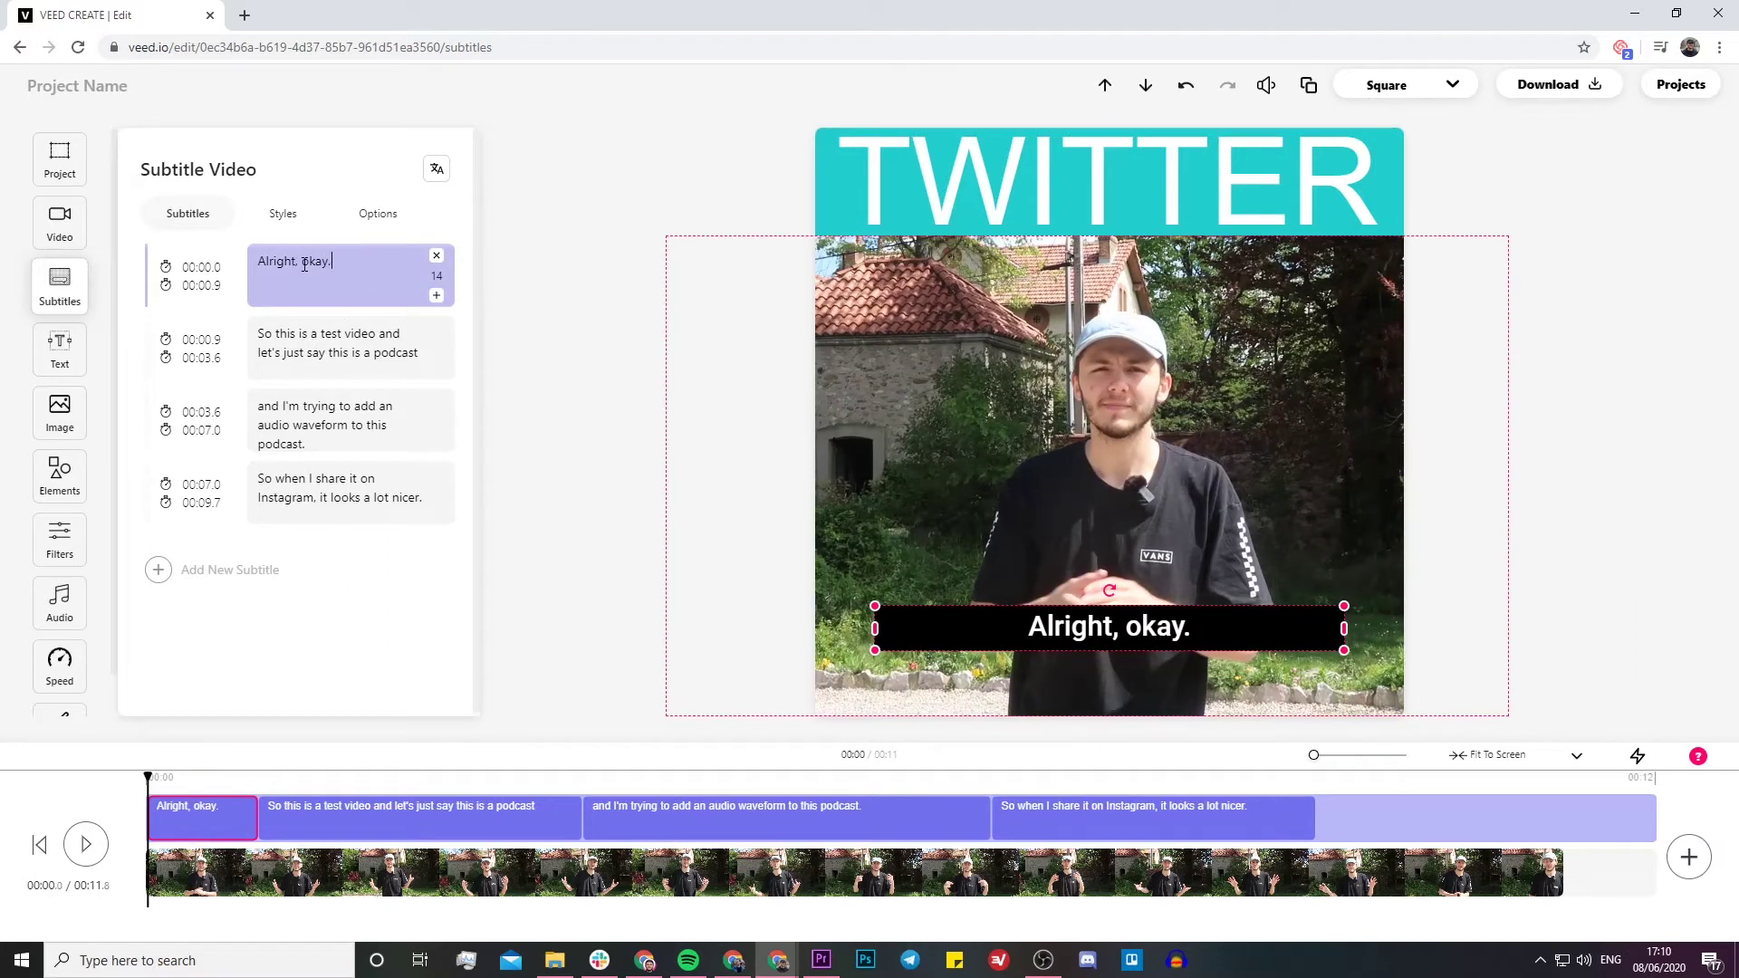
drag(305, 263, 228, 270)
key(BackSpace)
key(Delete)
text(O)
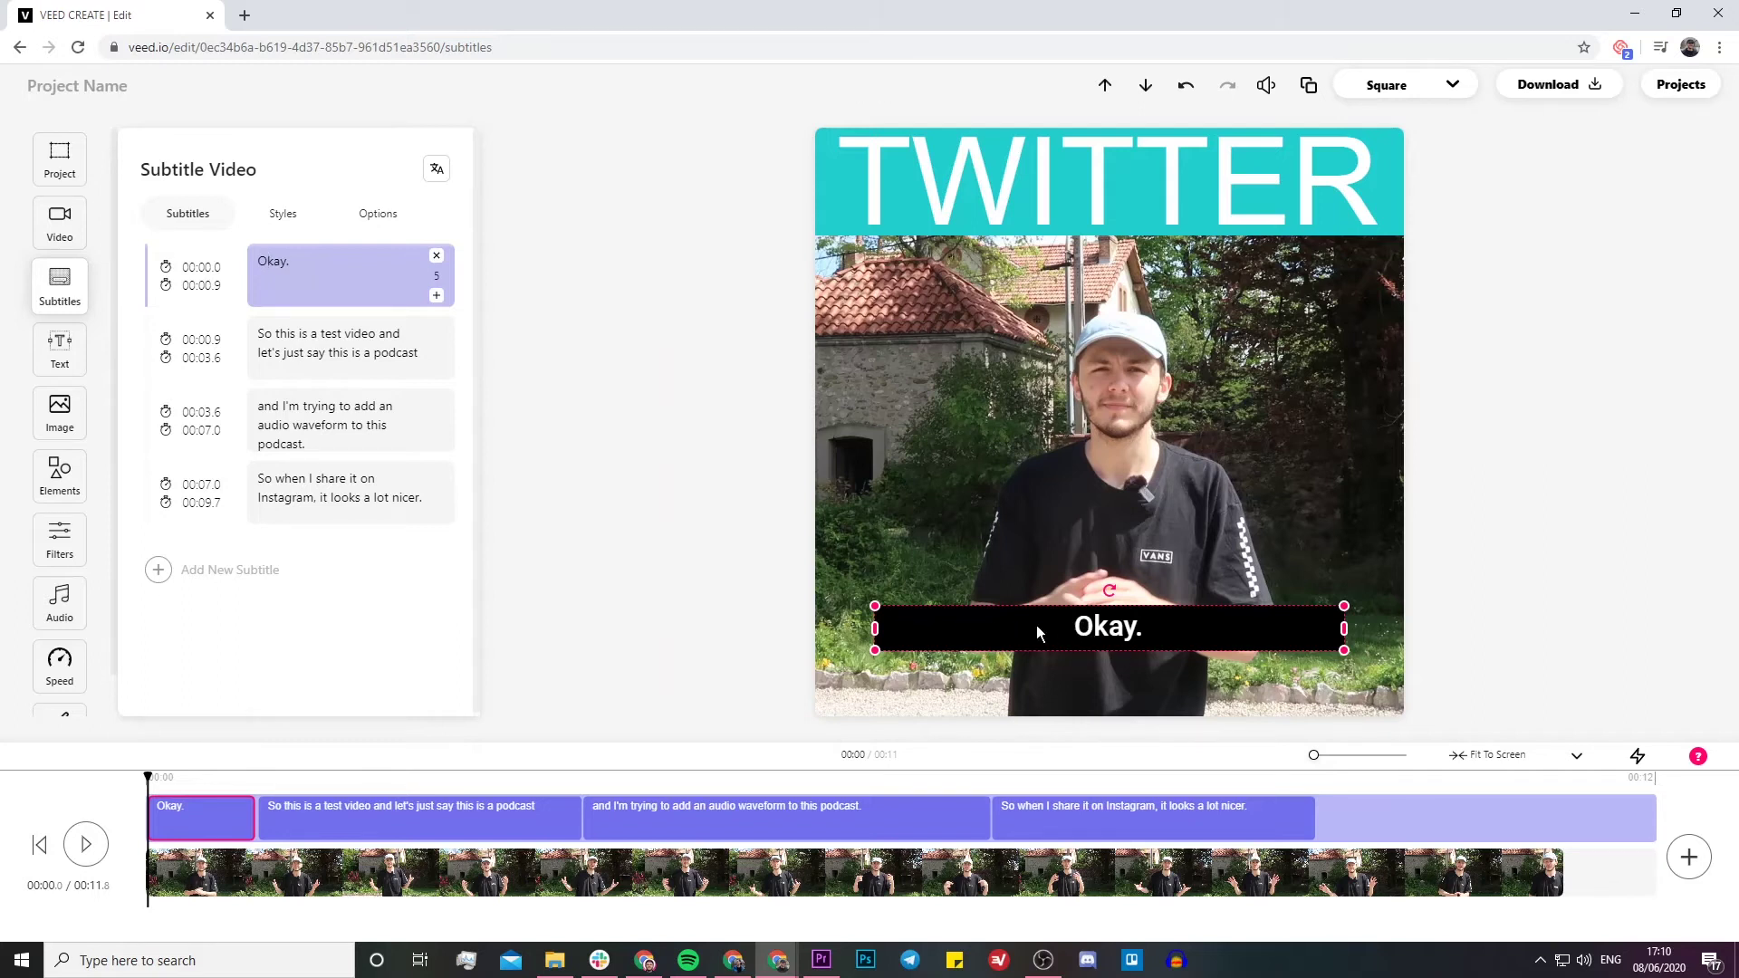
Step: Apply the Drop subtitle style and preview the video
click(284, 216)
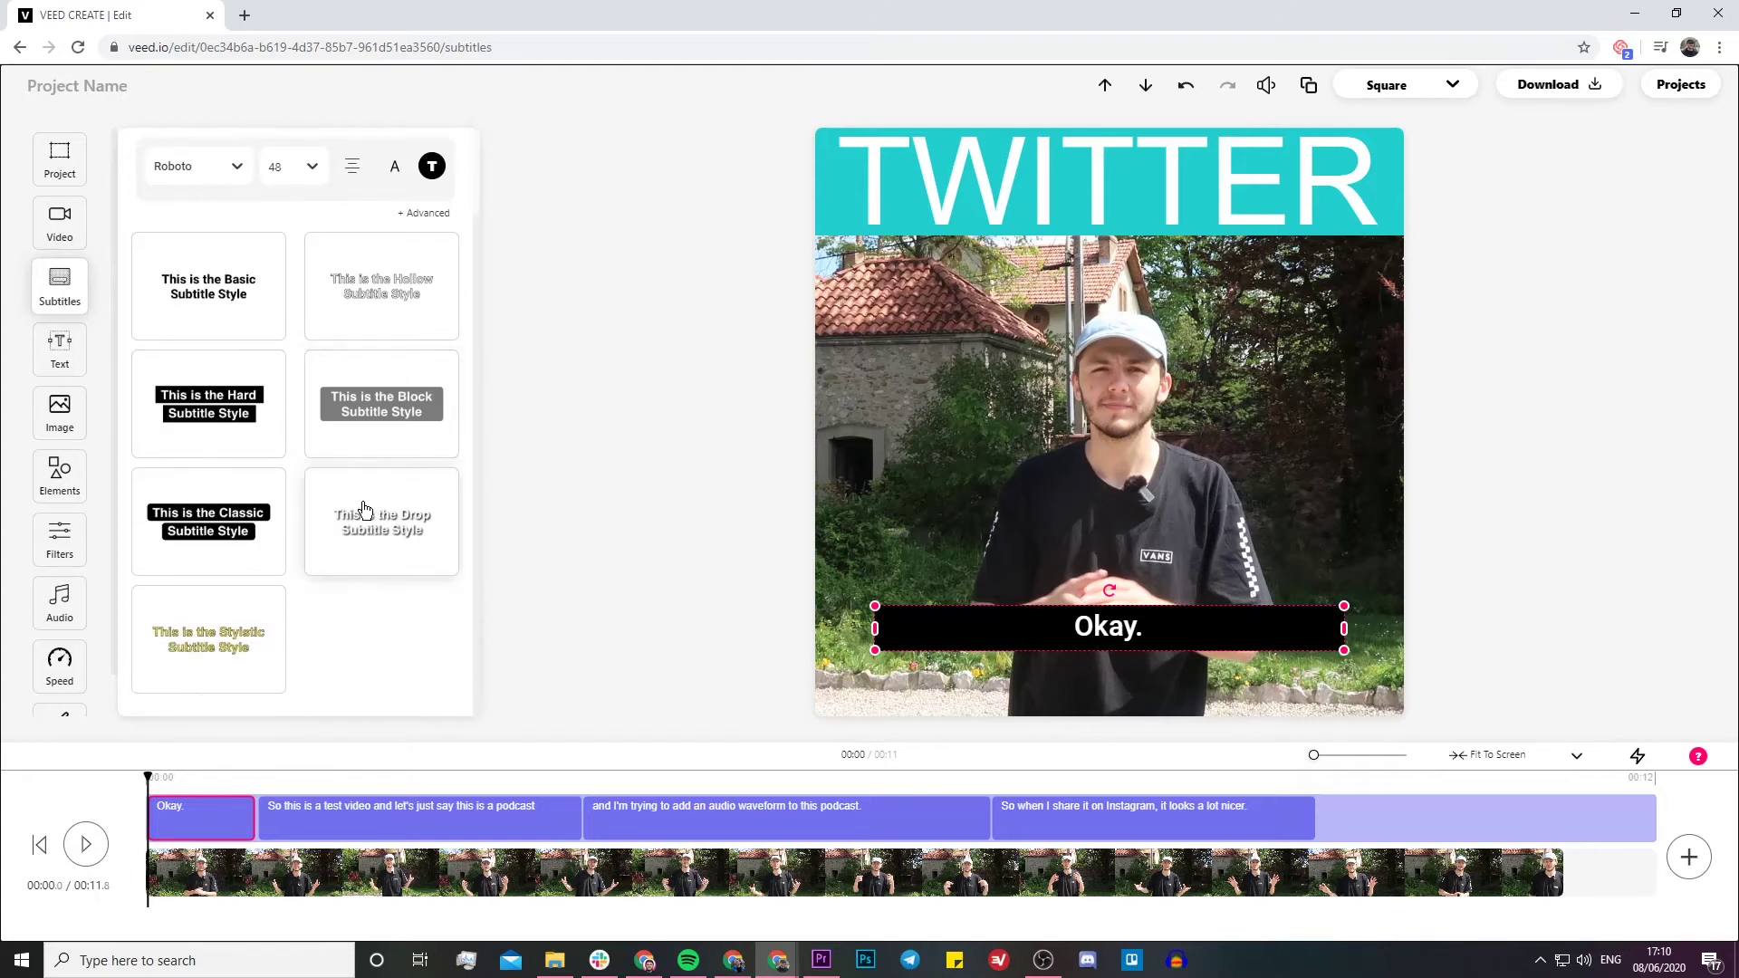
click(380, 534)
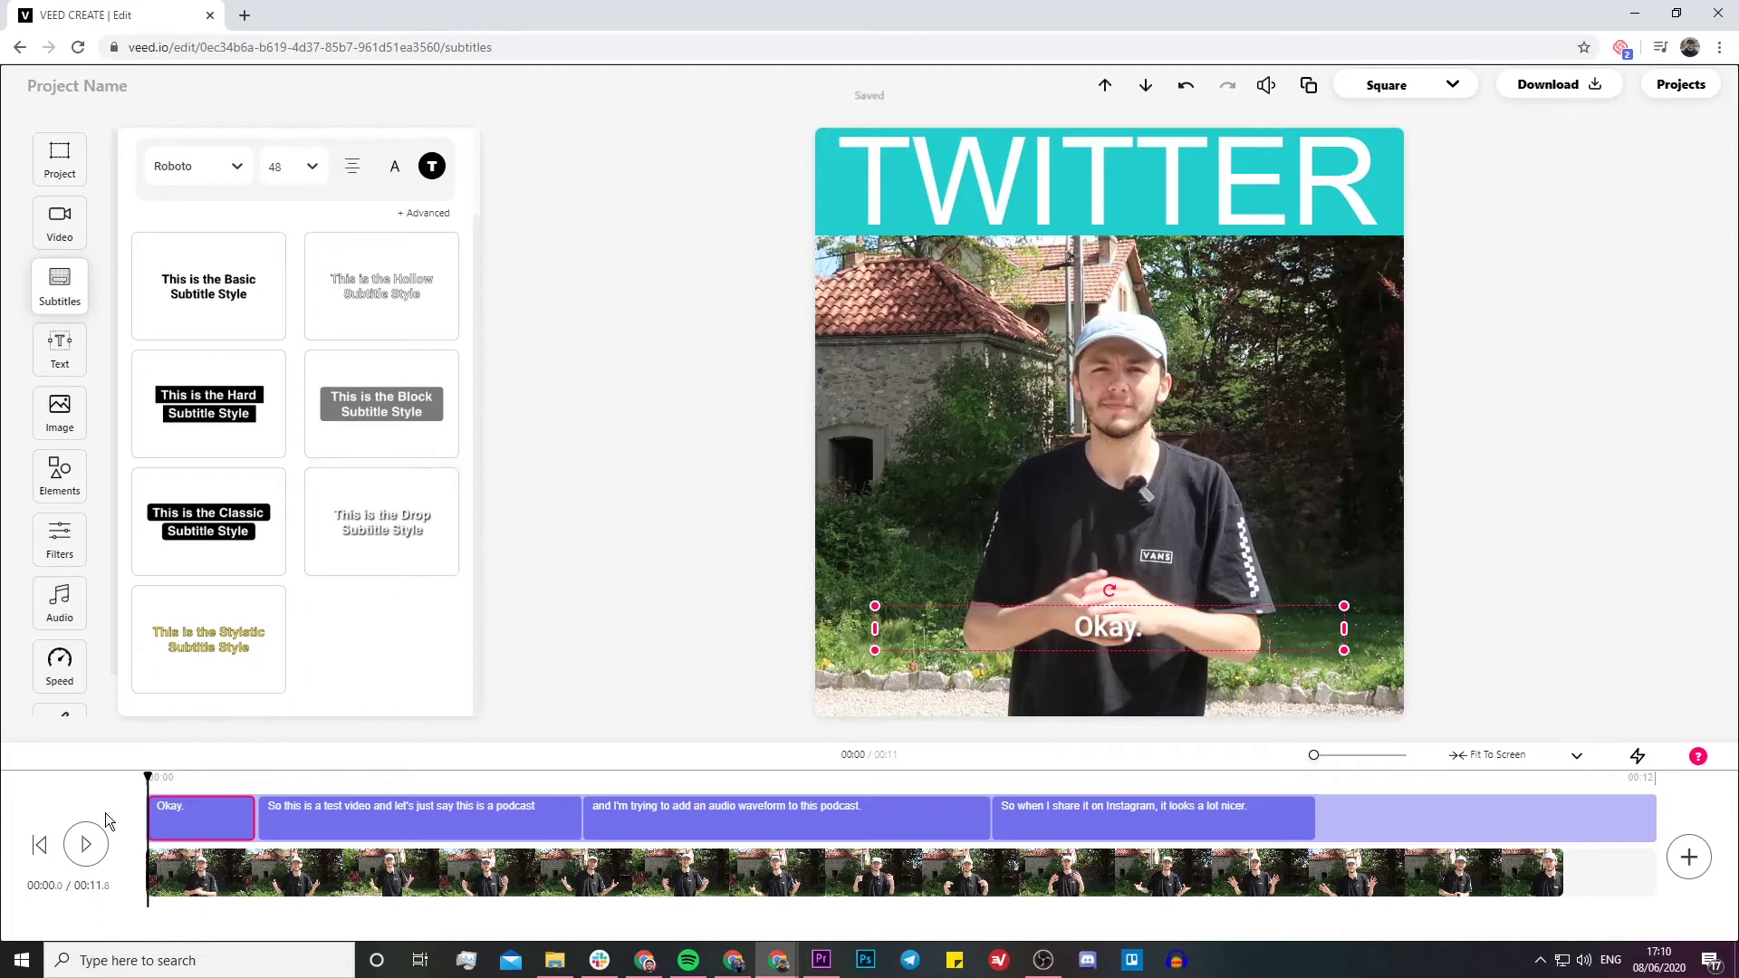
click(80, 847)
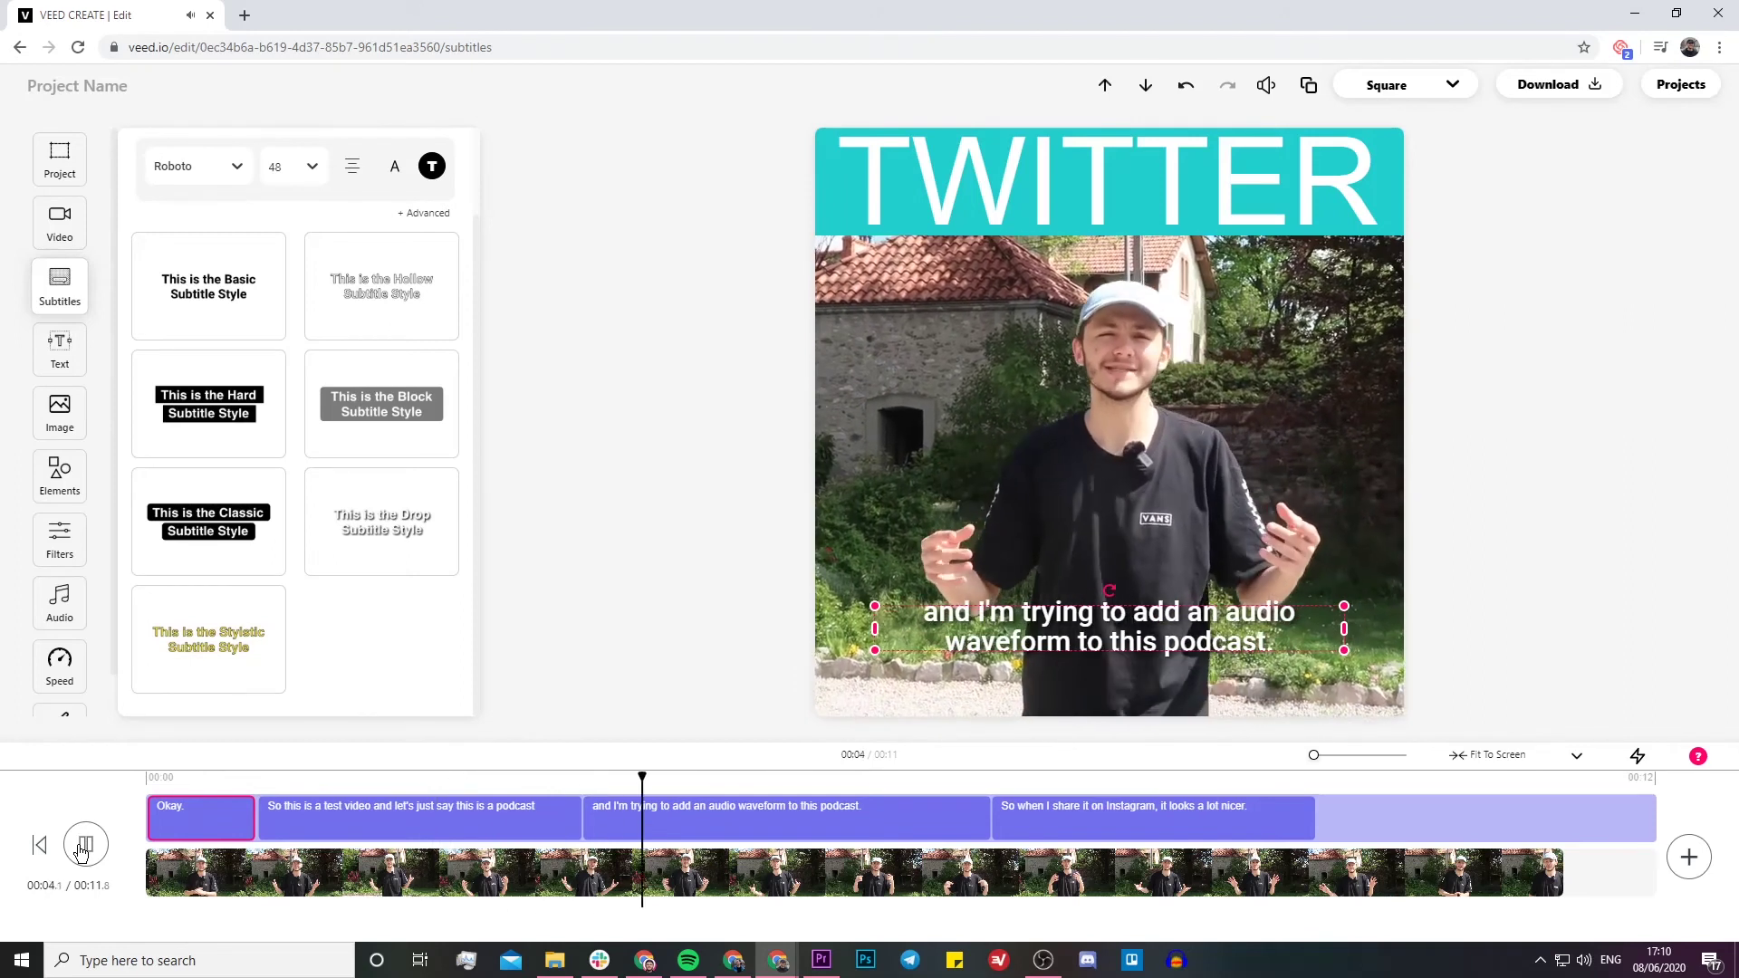
click(83, 846)
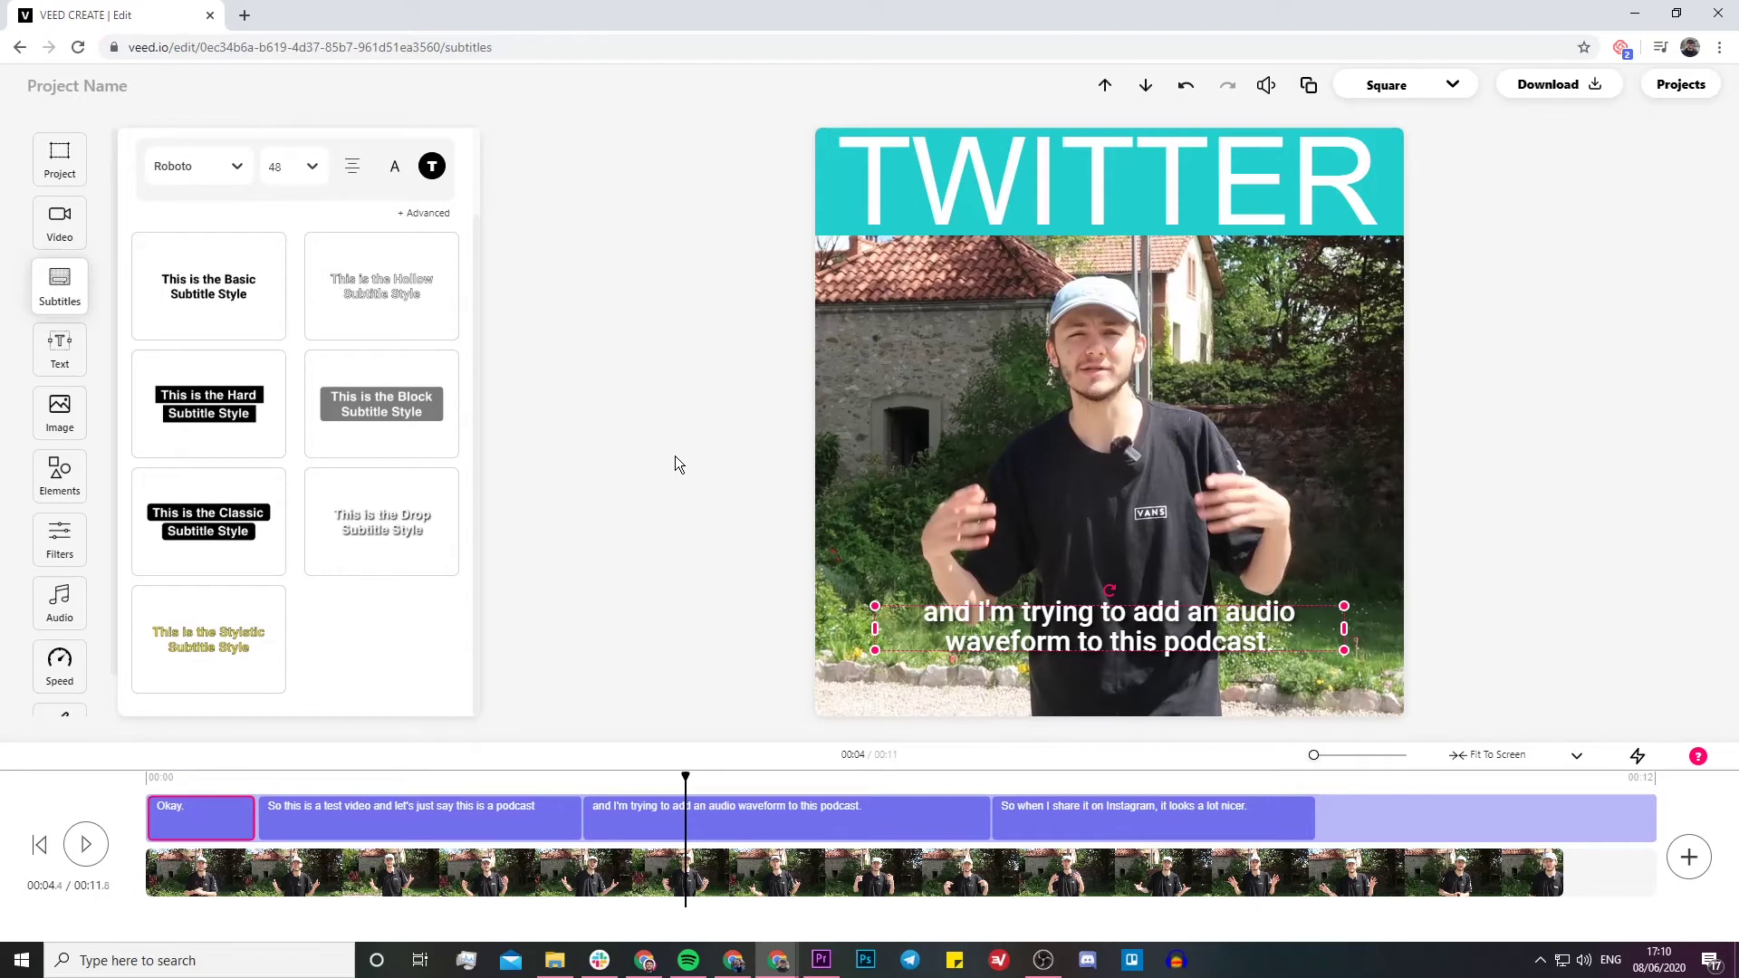
Step: Add a thin progress bar stretched across the video's bottom edge
click(70, 478)
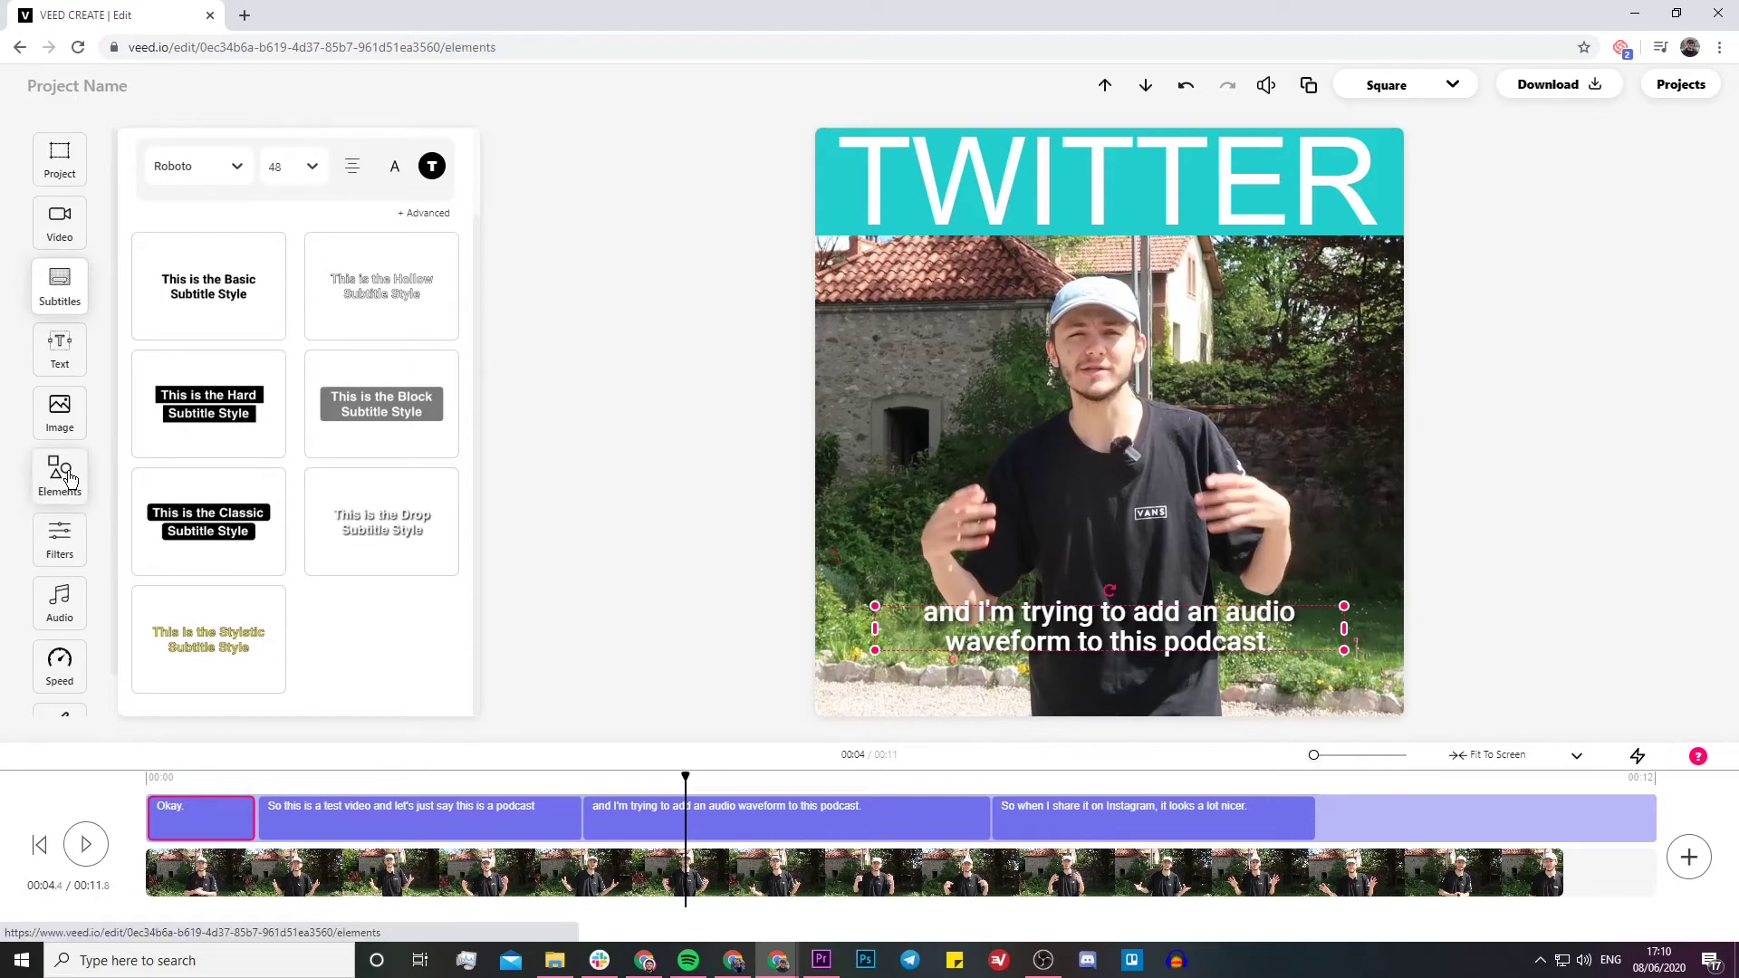
click(324, 275)
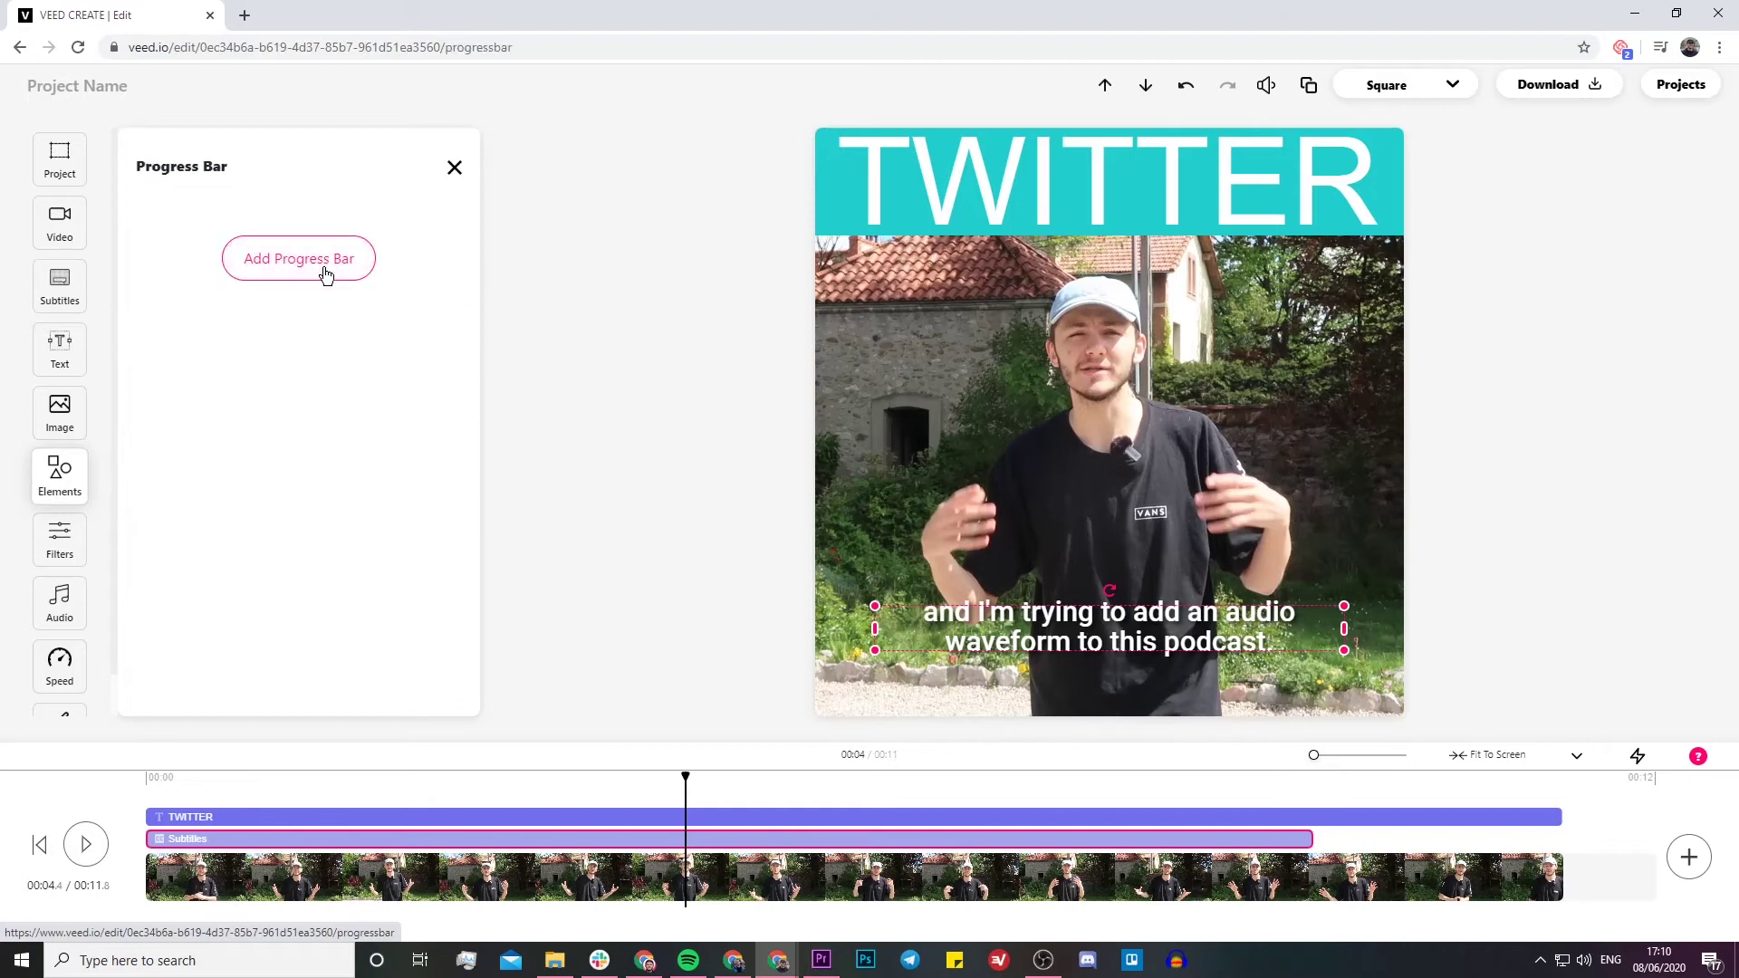
click(302, 257)
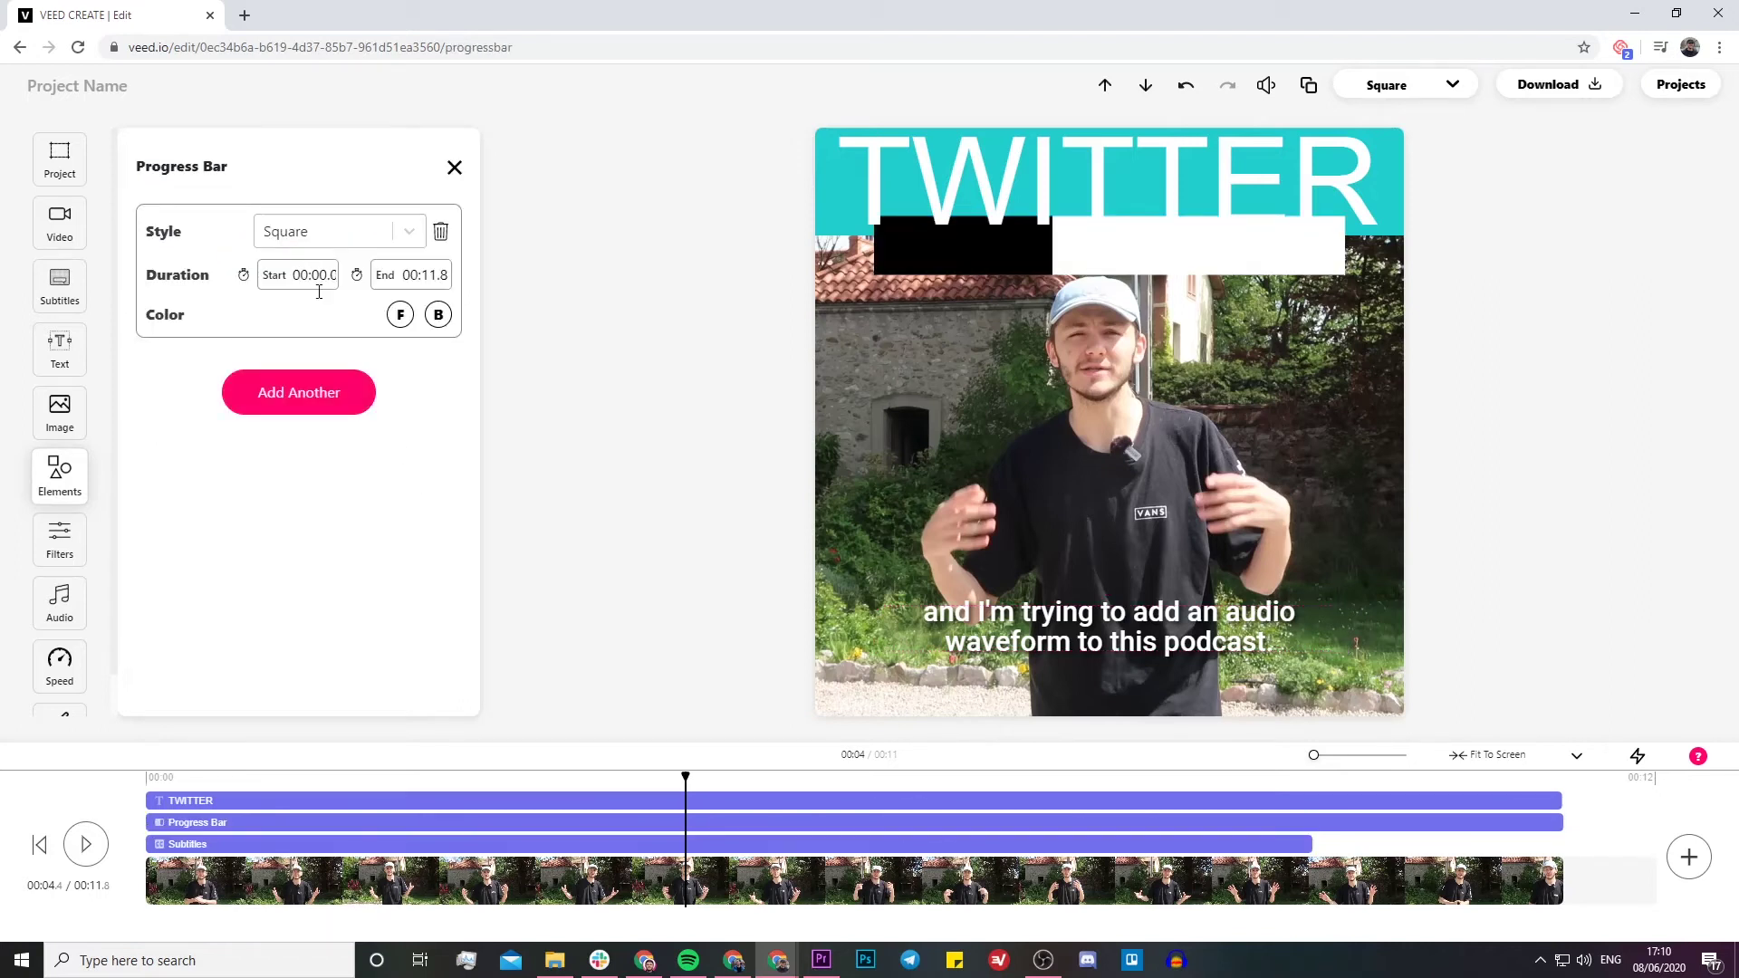
click(1051, 255)
drag(1050, 253, 988, 693)
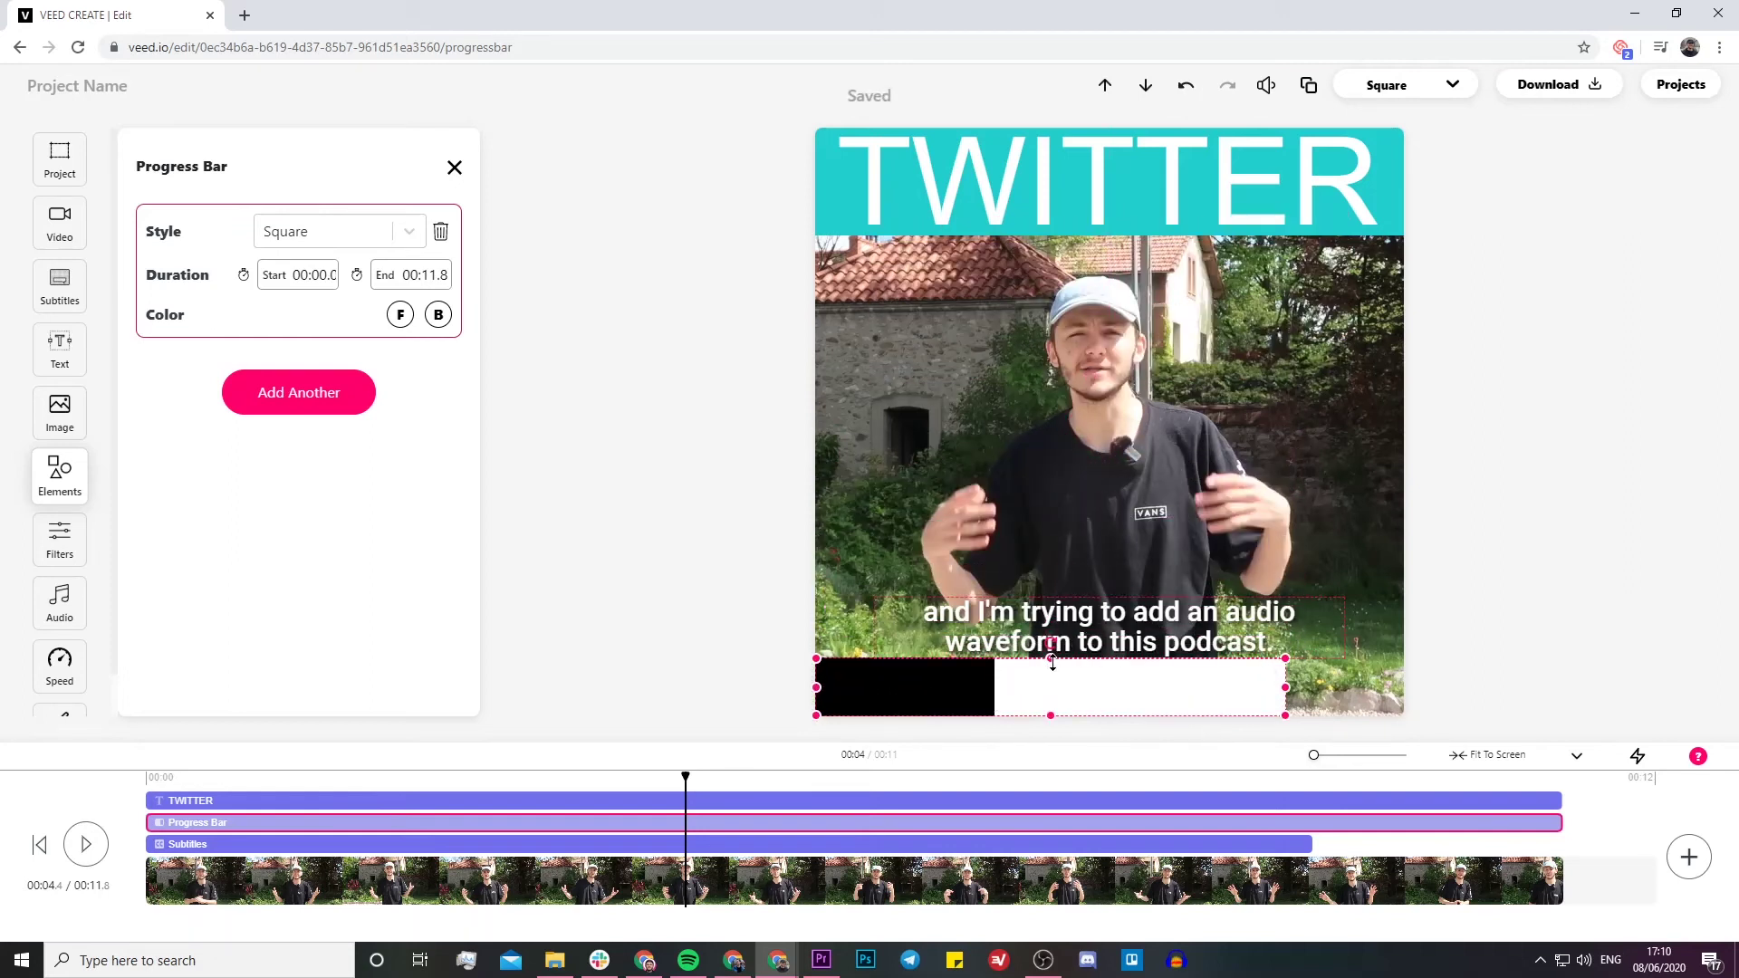
drag(1051, 659, 1052, 695)
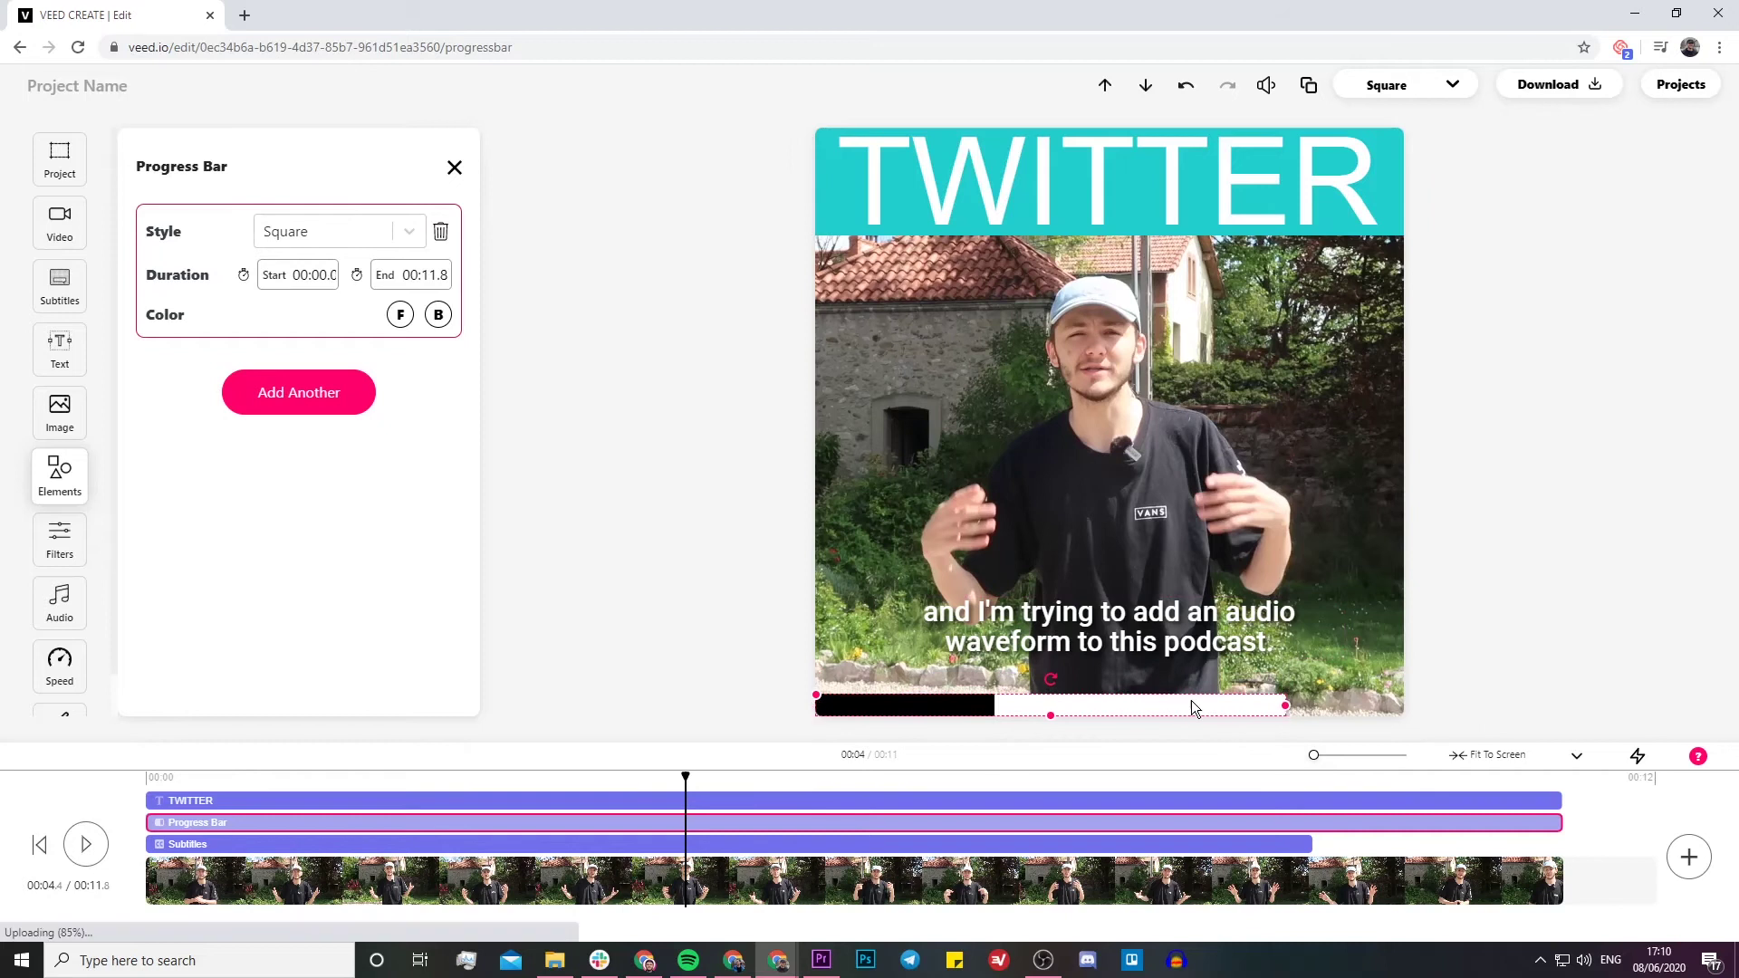
drag(1285, 706, 1403, 705)
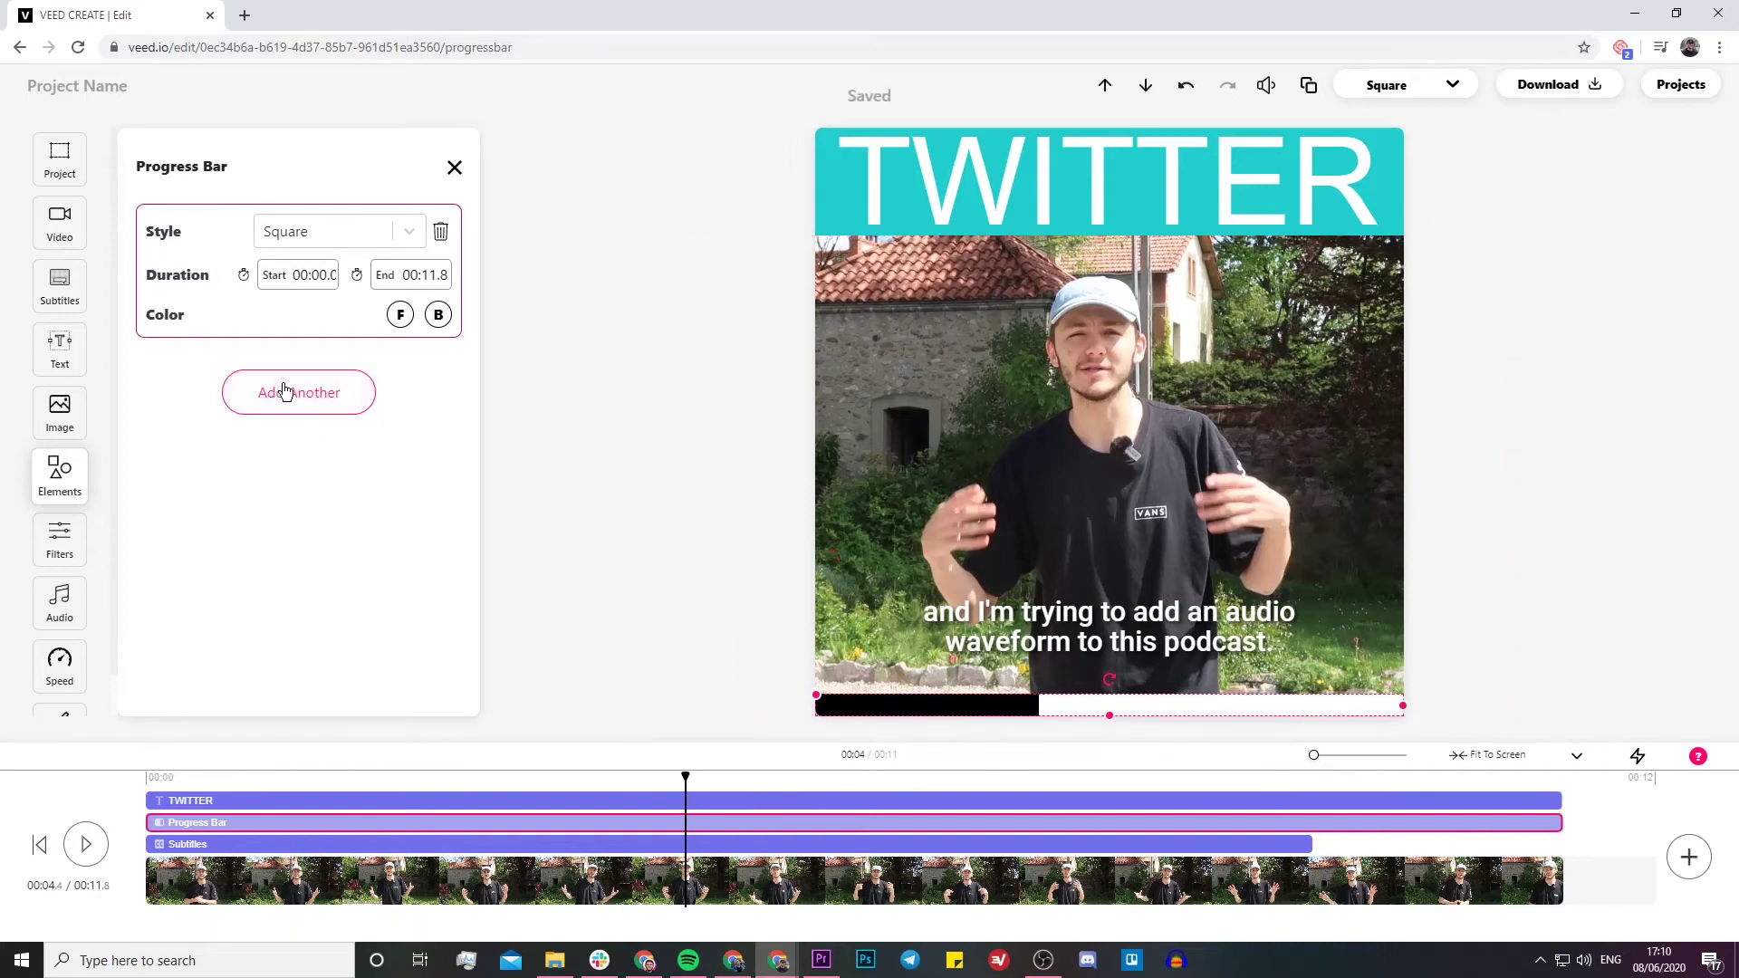
Step: Colour the progress bar teal #22CFCE
click(400, 314)
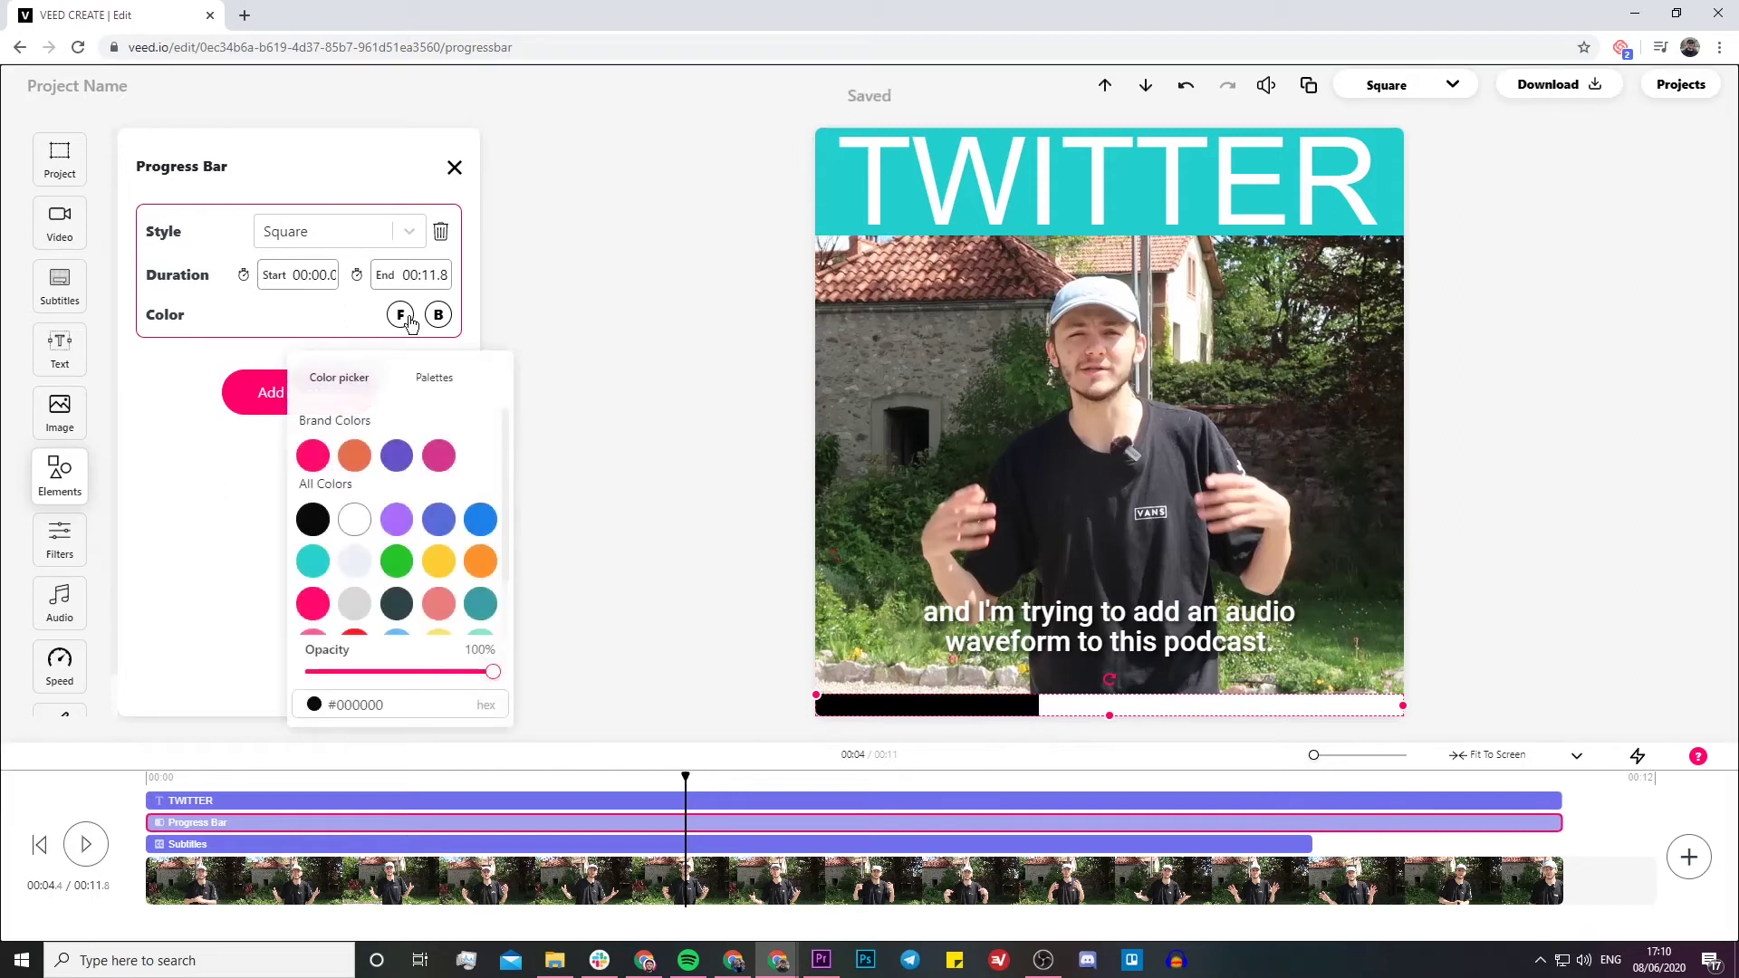
click(314, 561)
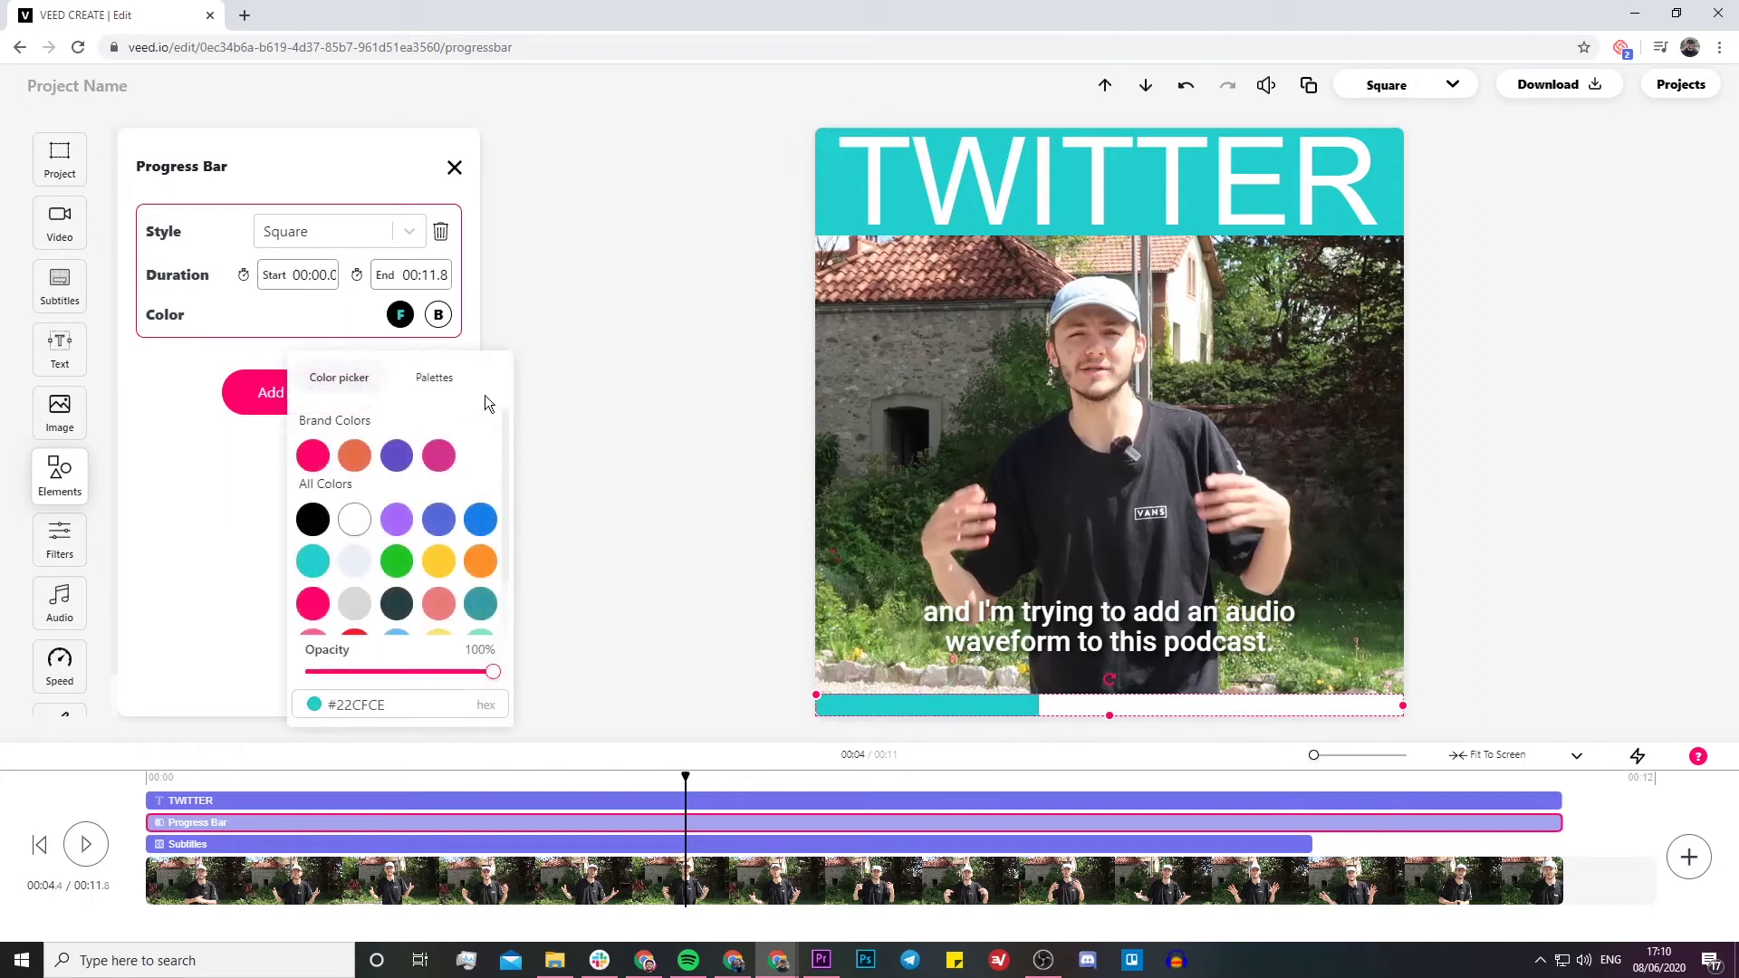
click(154, 782)
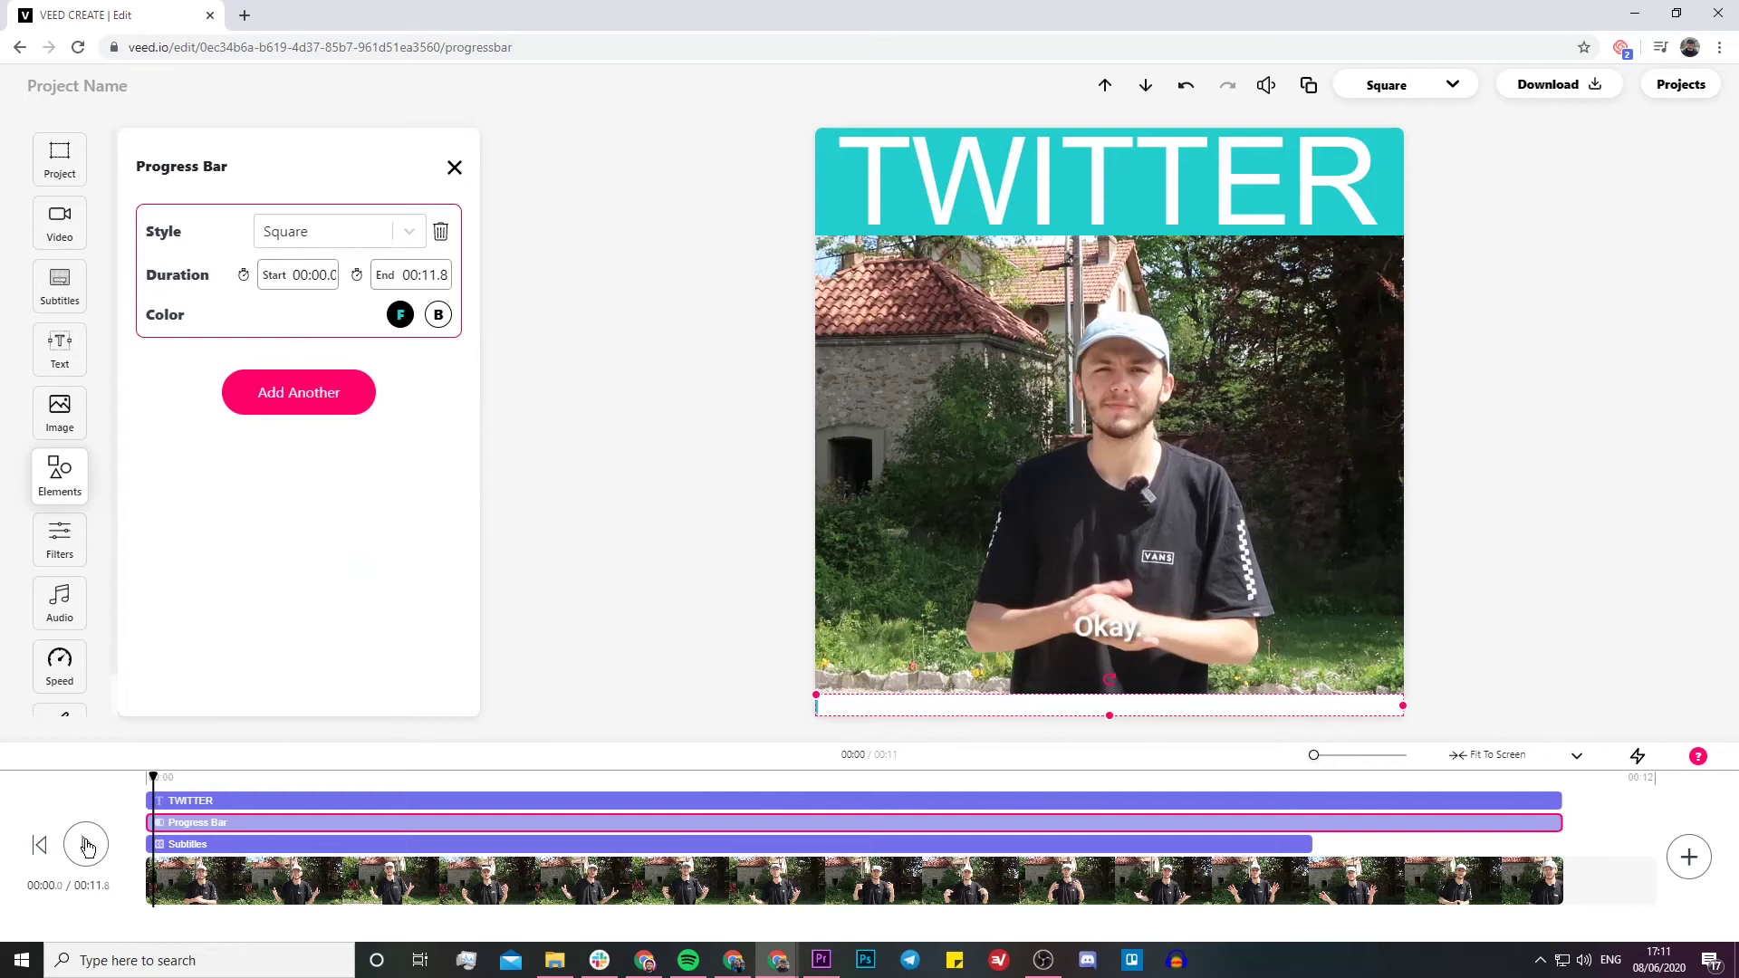
click(86, 846)
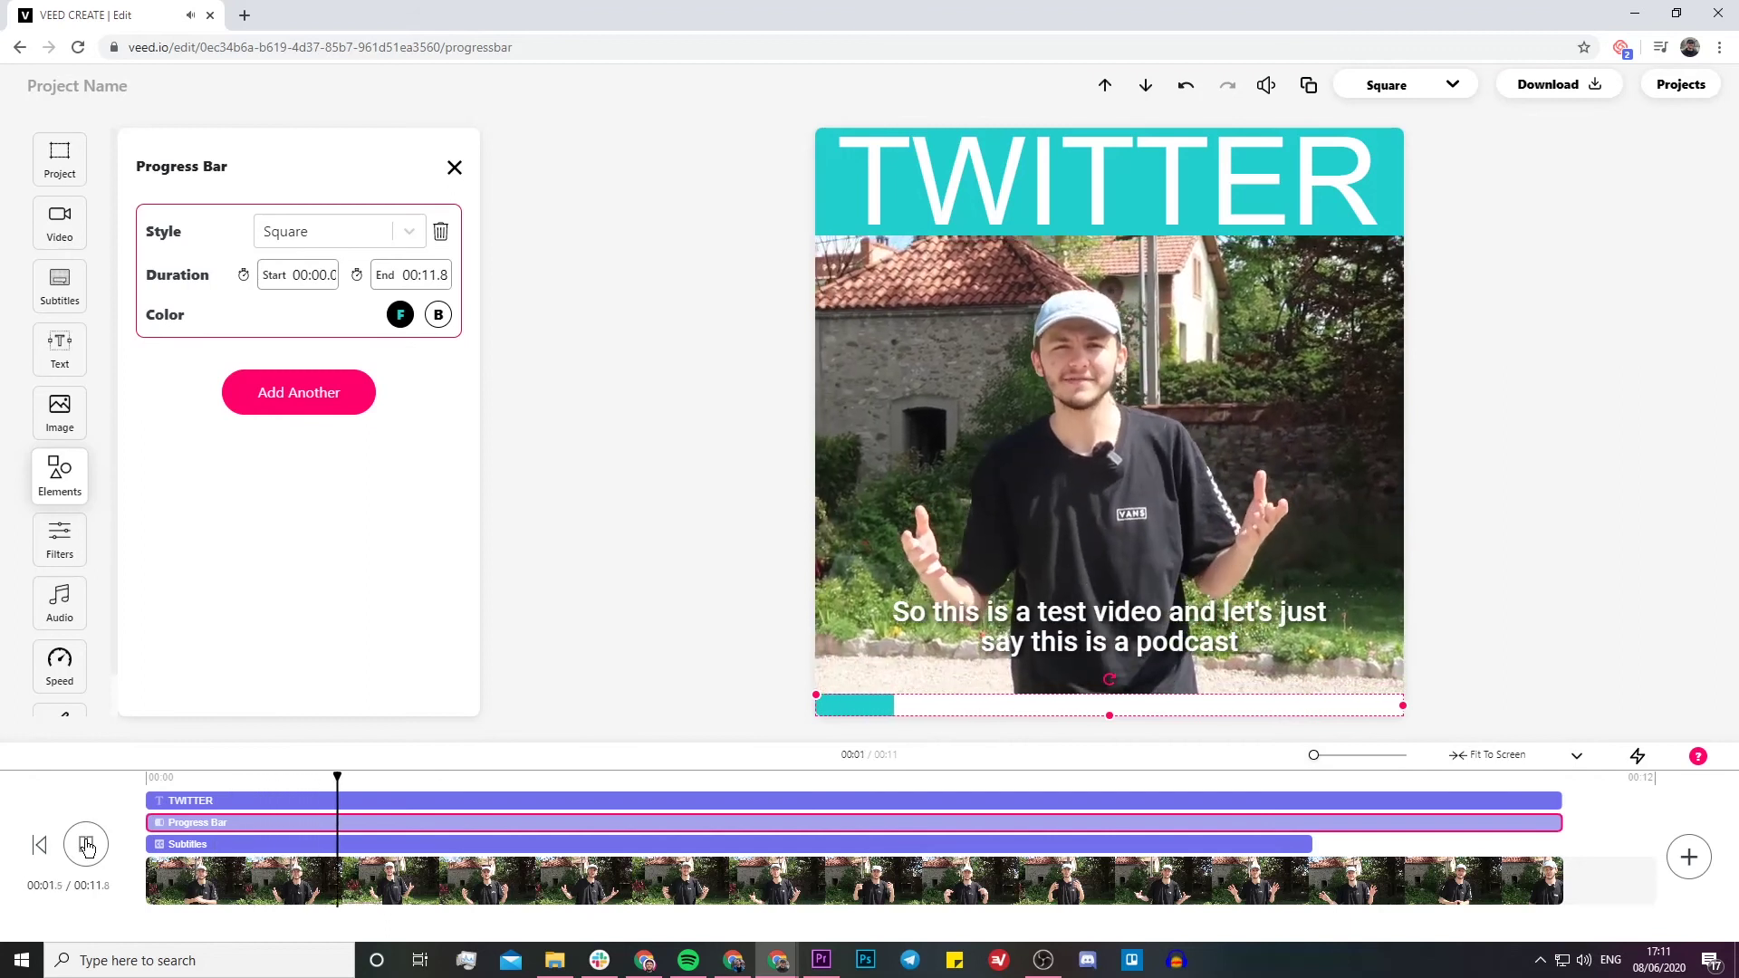
click(86, 846)
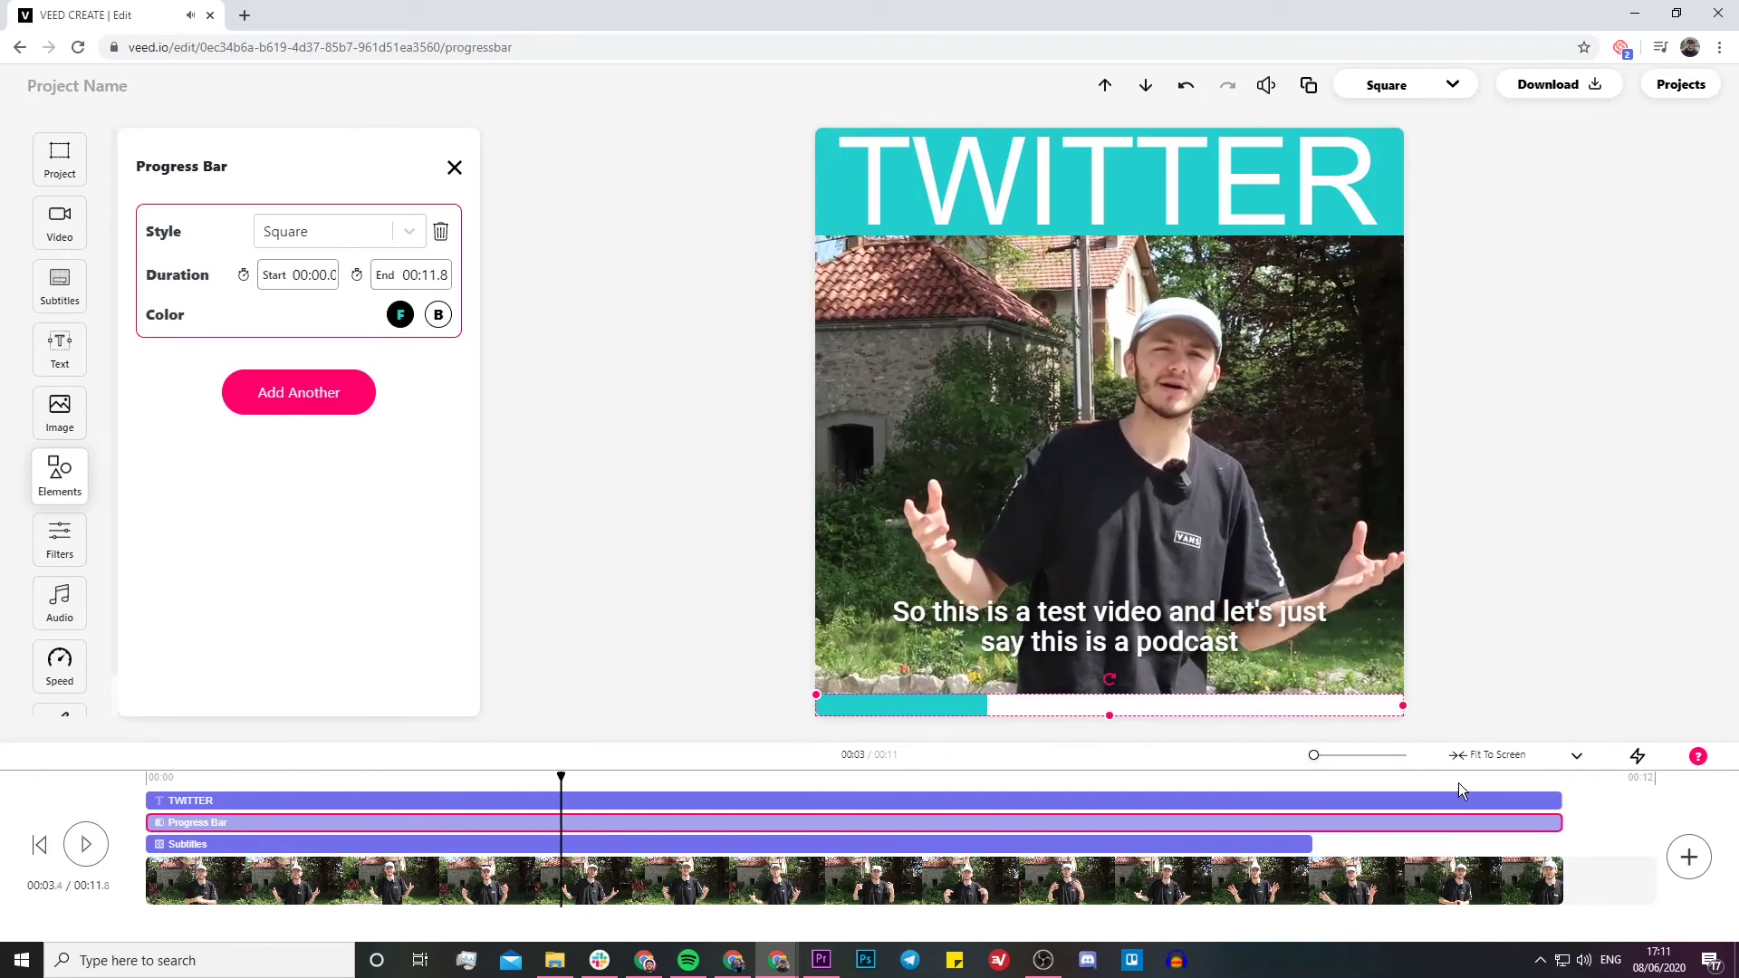
click(1495, 777)
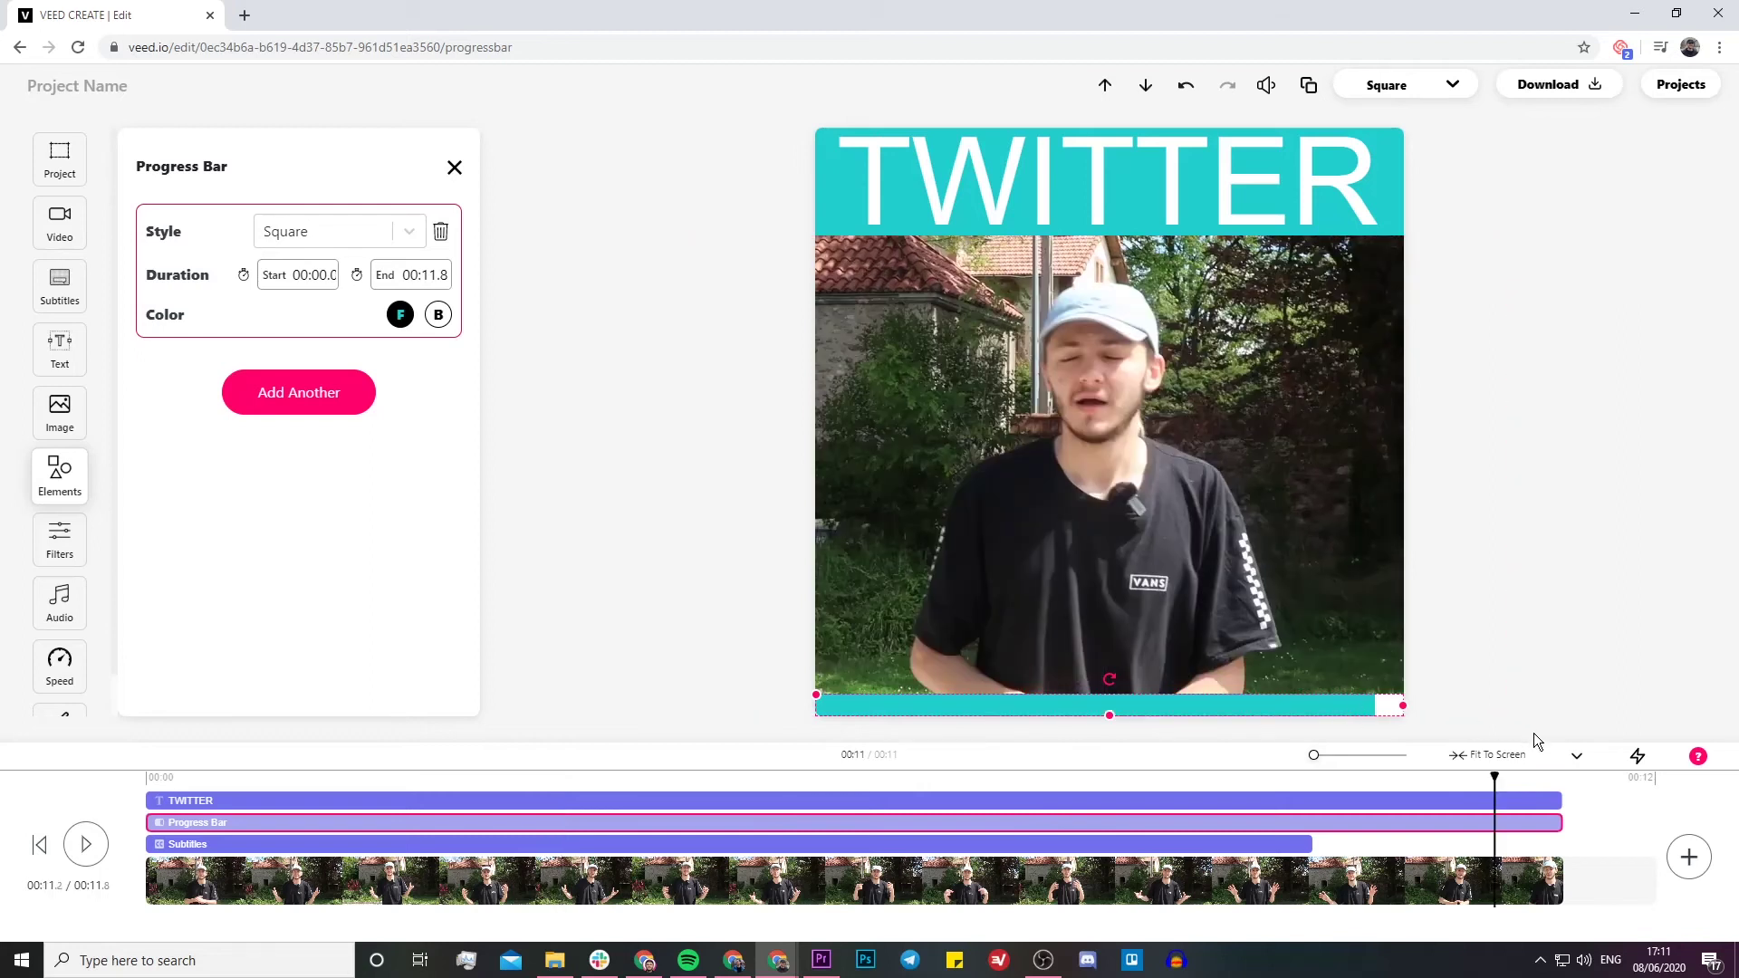
click(1547, 779)
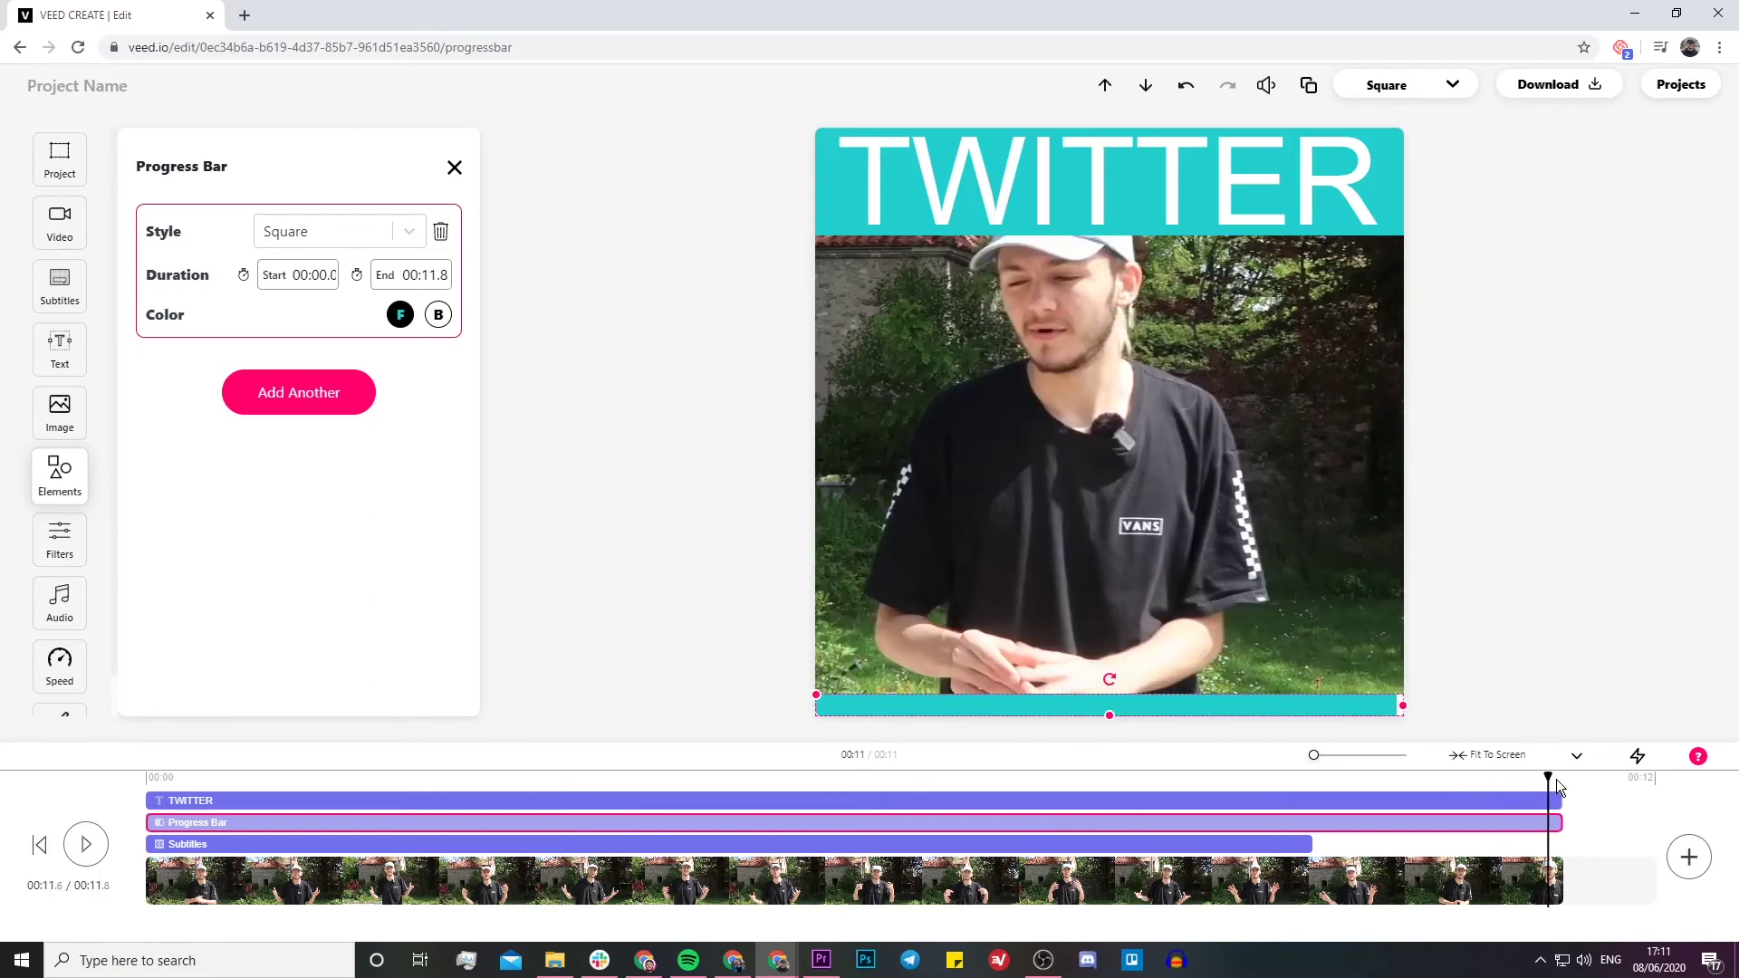
click(1054, 779)
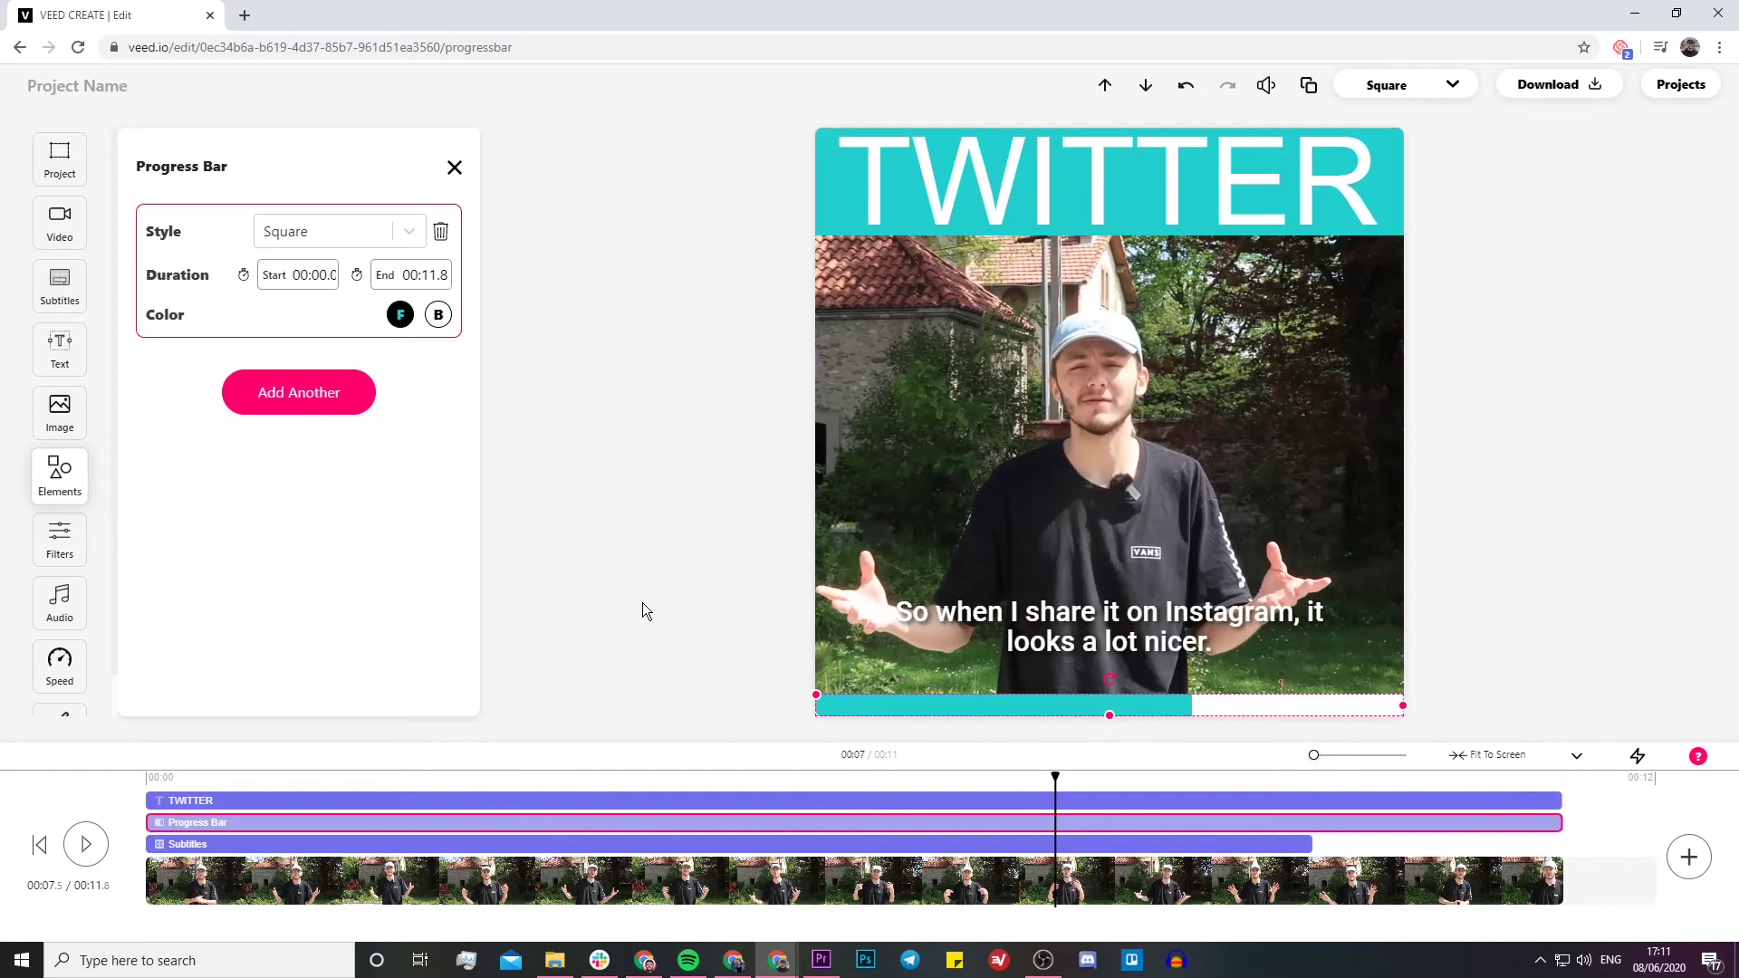
Step: Apply the Hopper filter to the video at 48% intensity
click(60, 601)
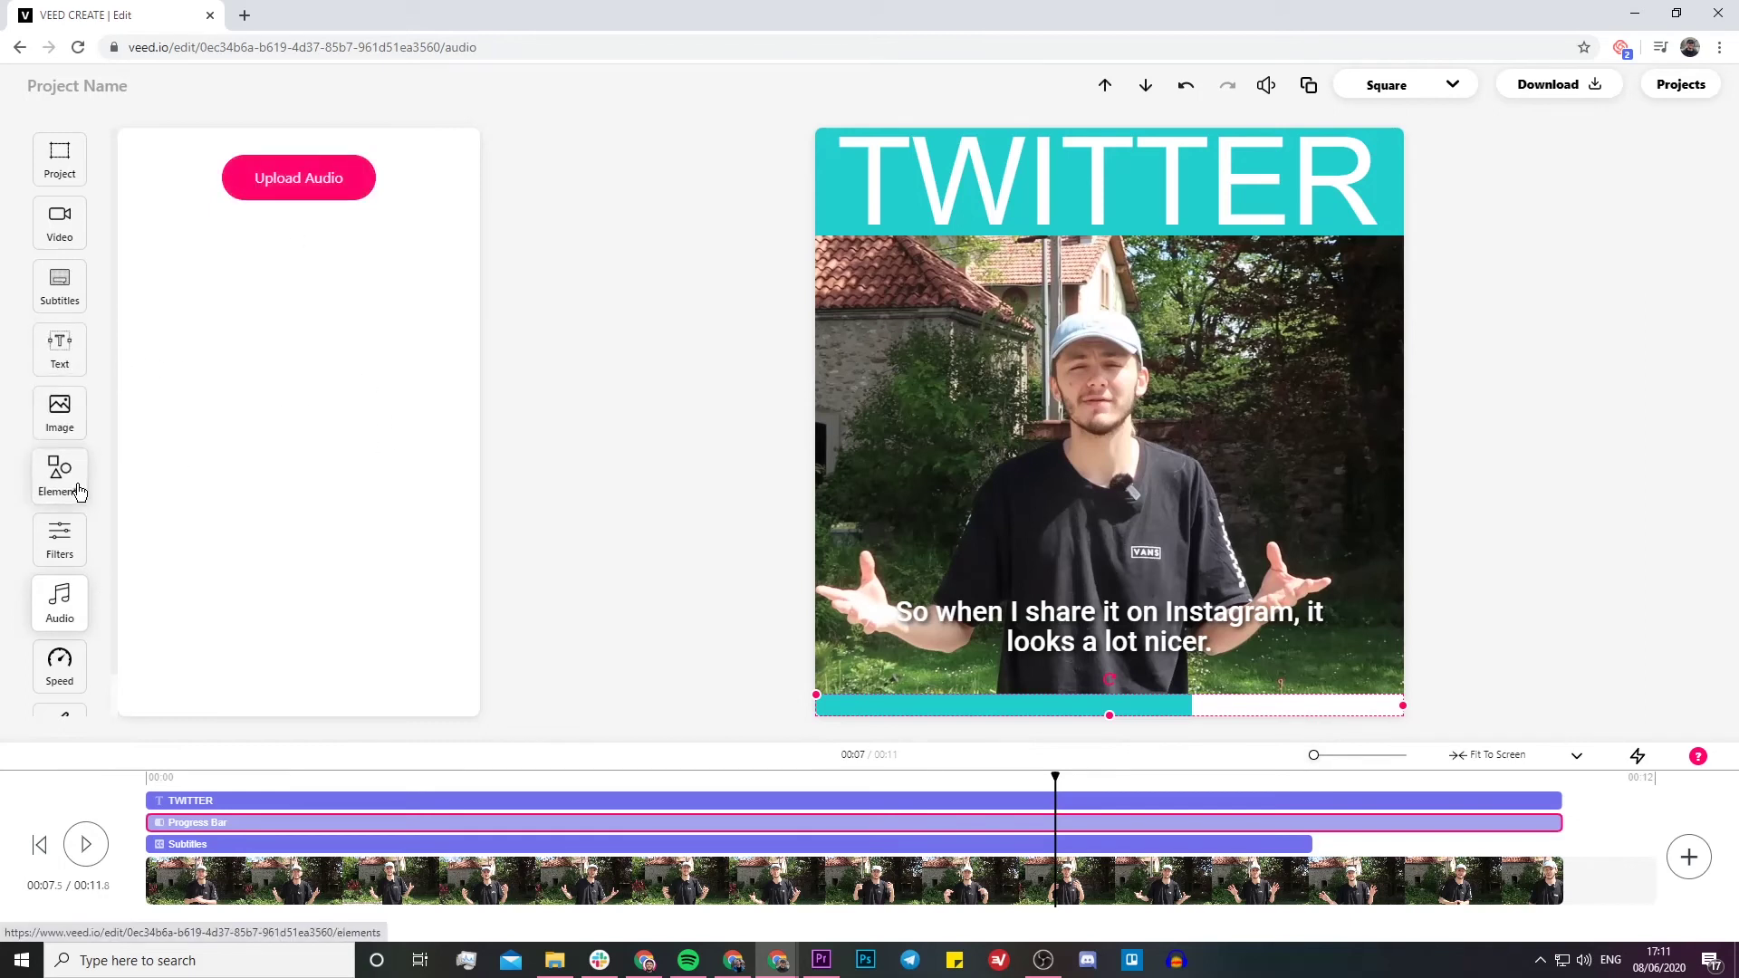
click(60, 539)
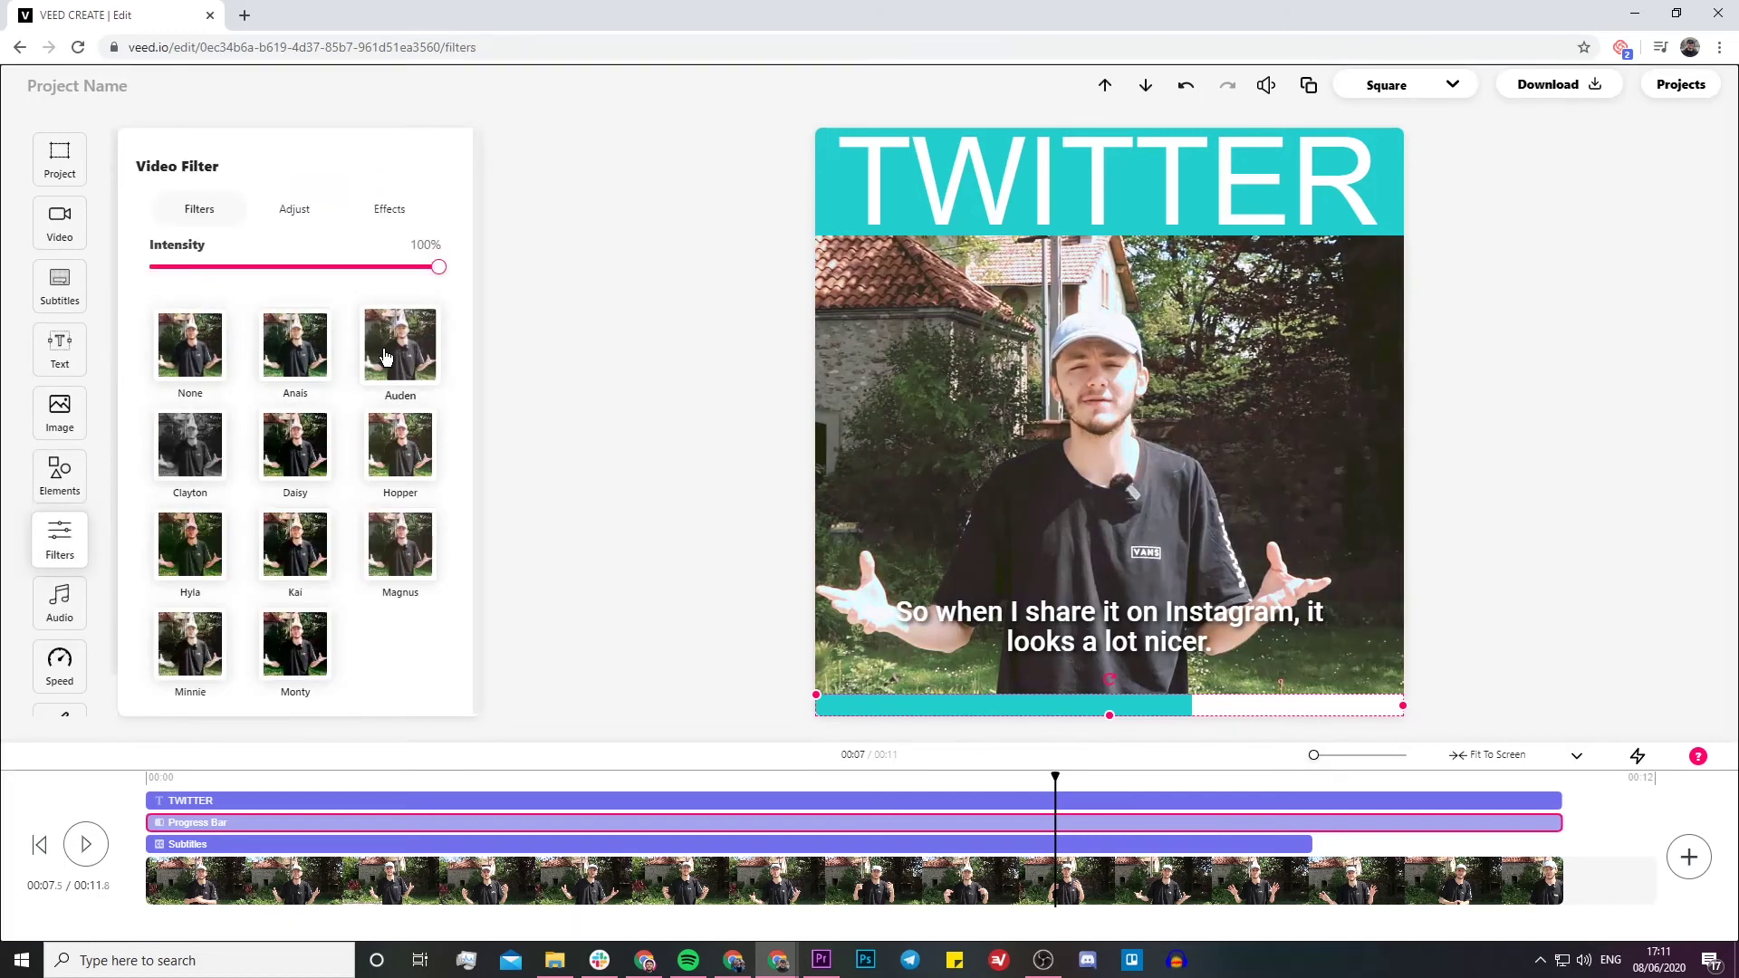
click(406, 418)
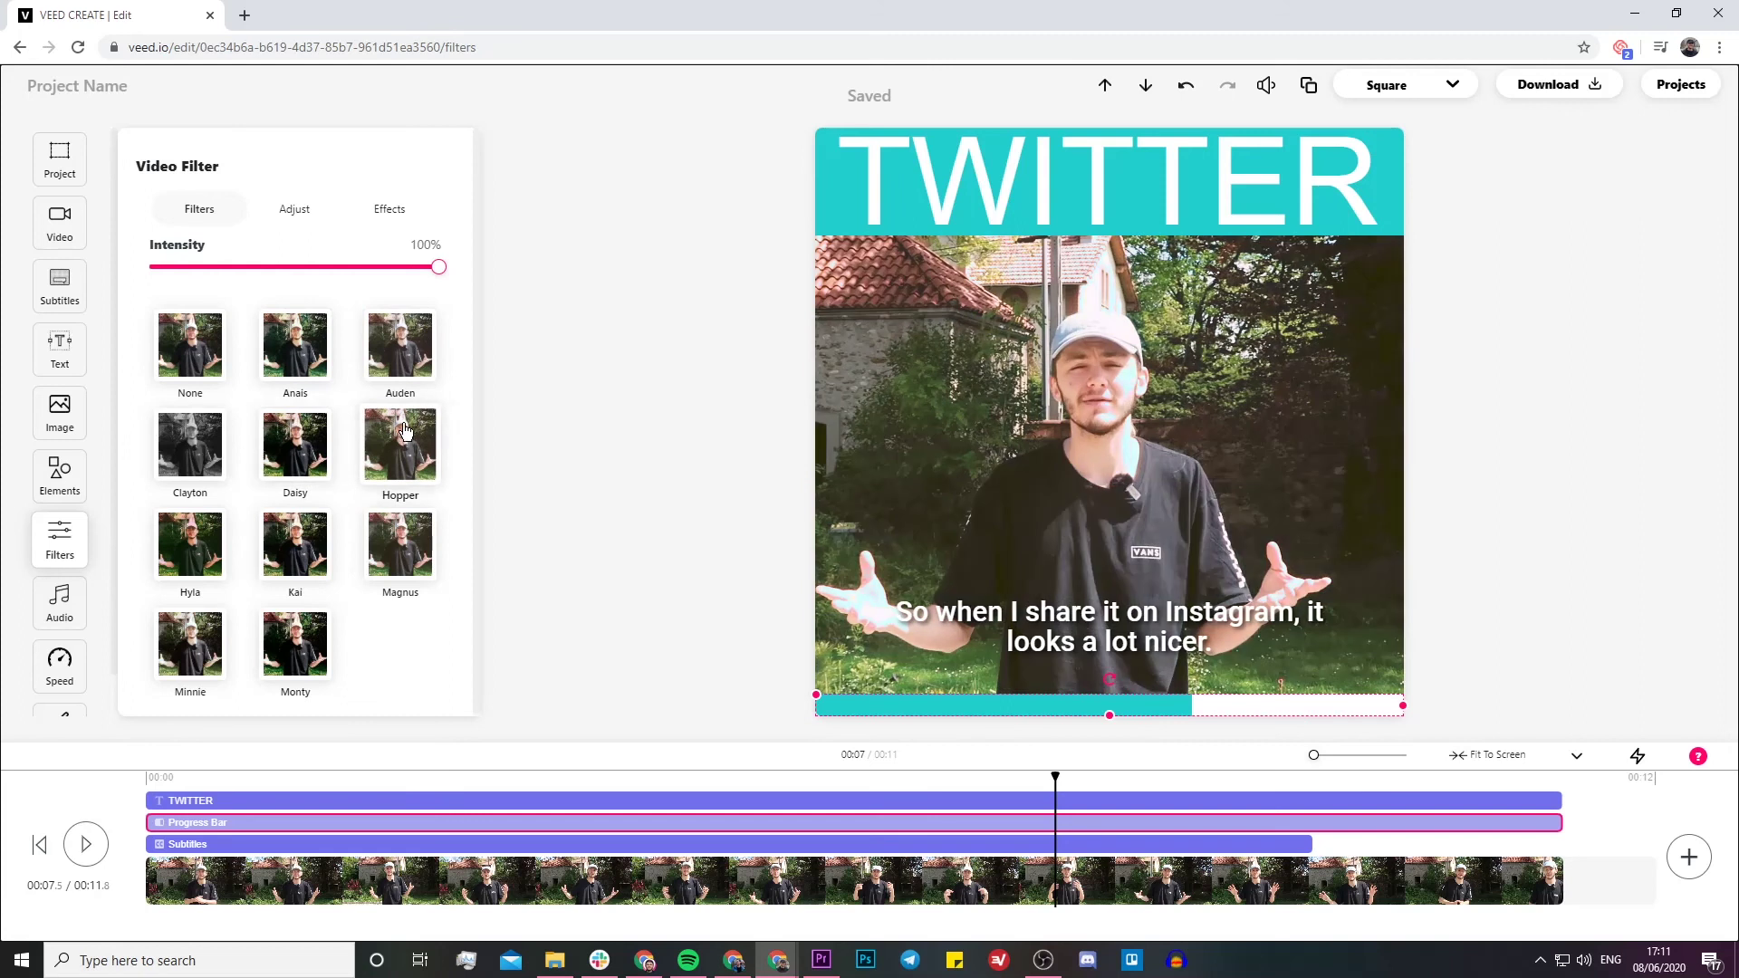
drag(375, 264, 290, 255)
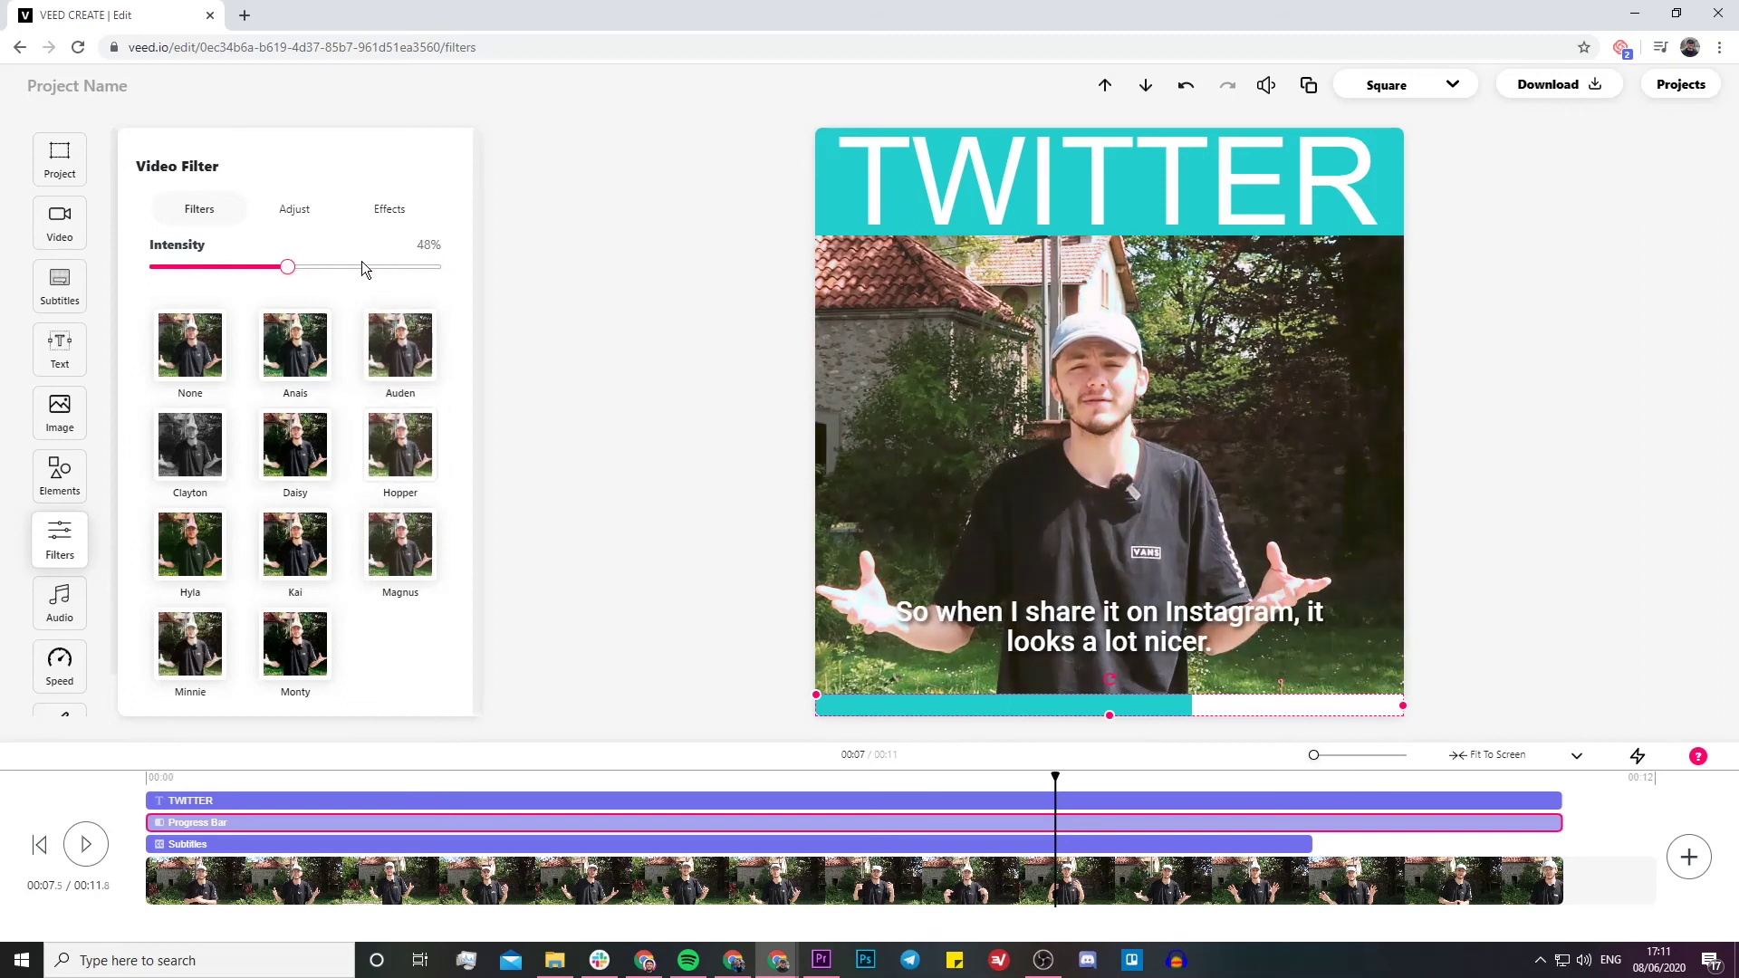
Step: Review the Adjust and Effects settings, then export the finished video
click(294, 210)
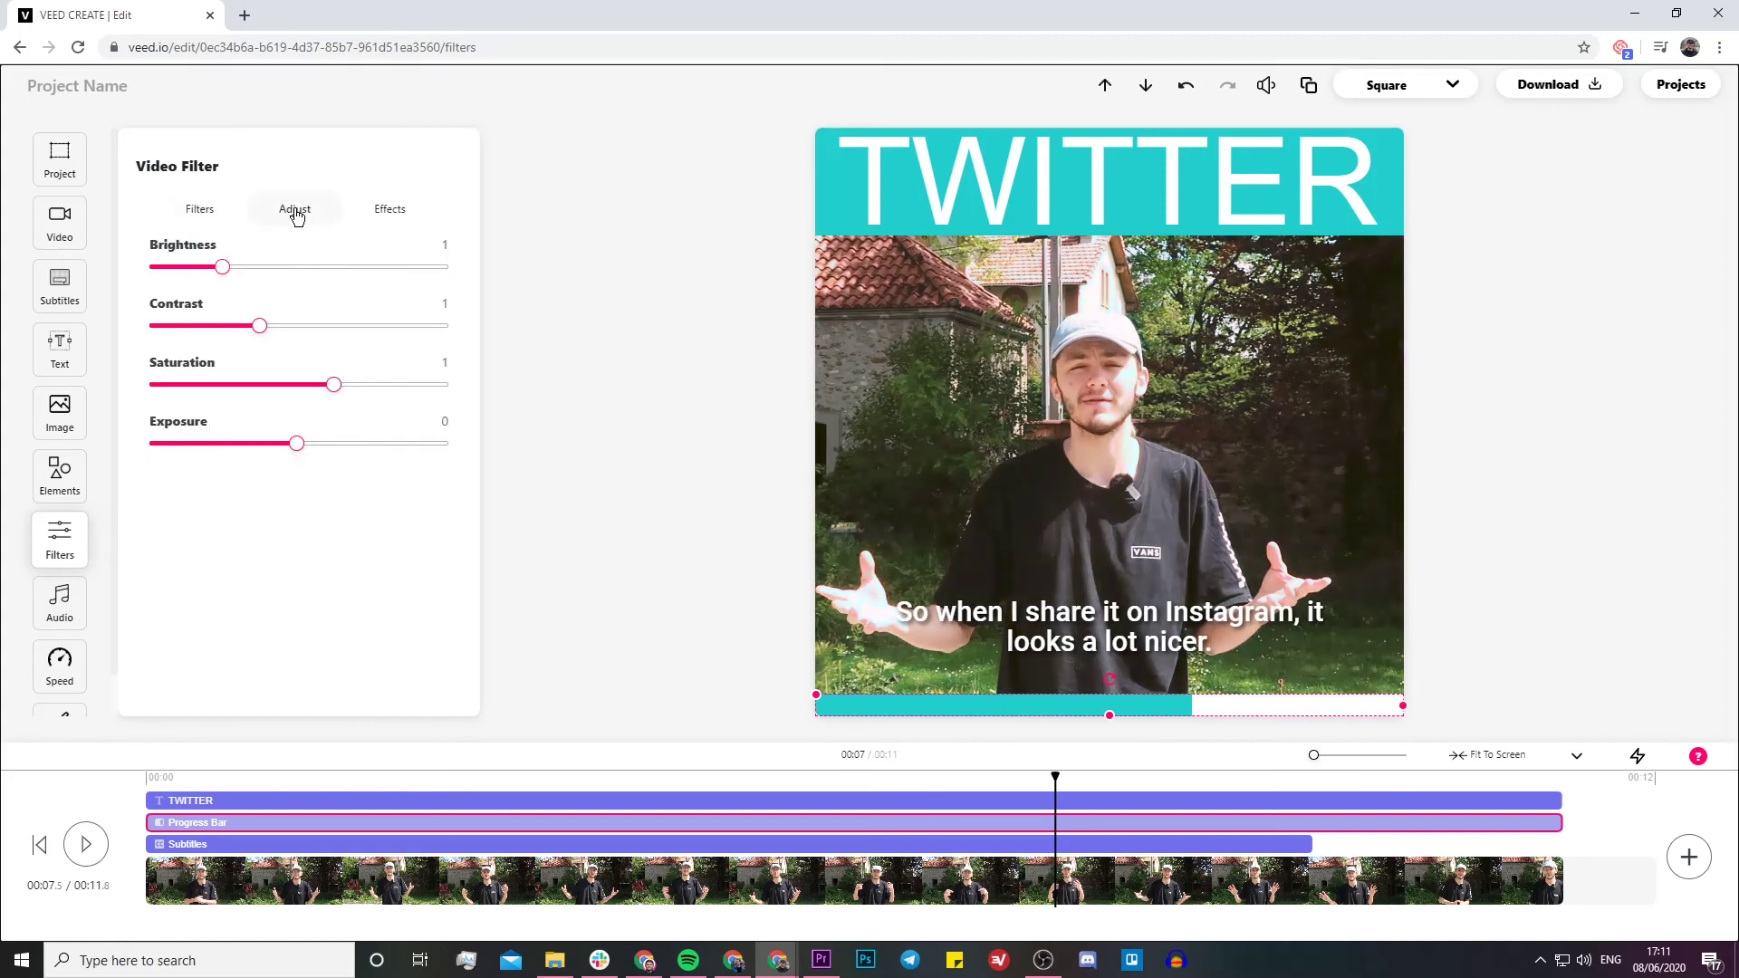
click(399, 212)
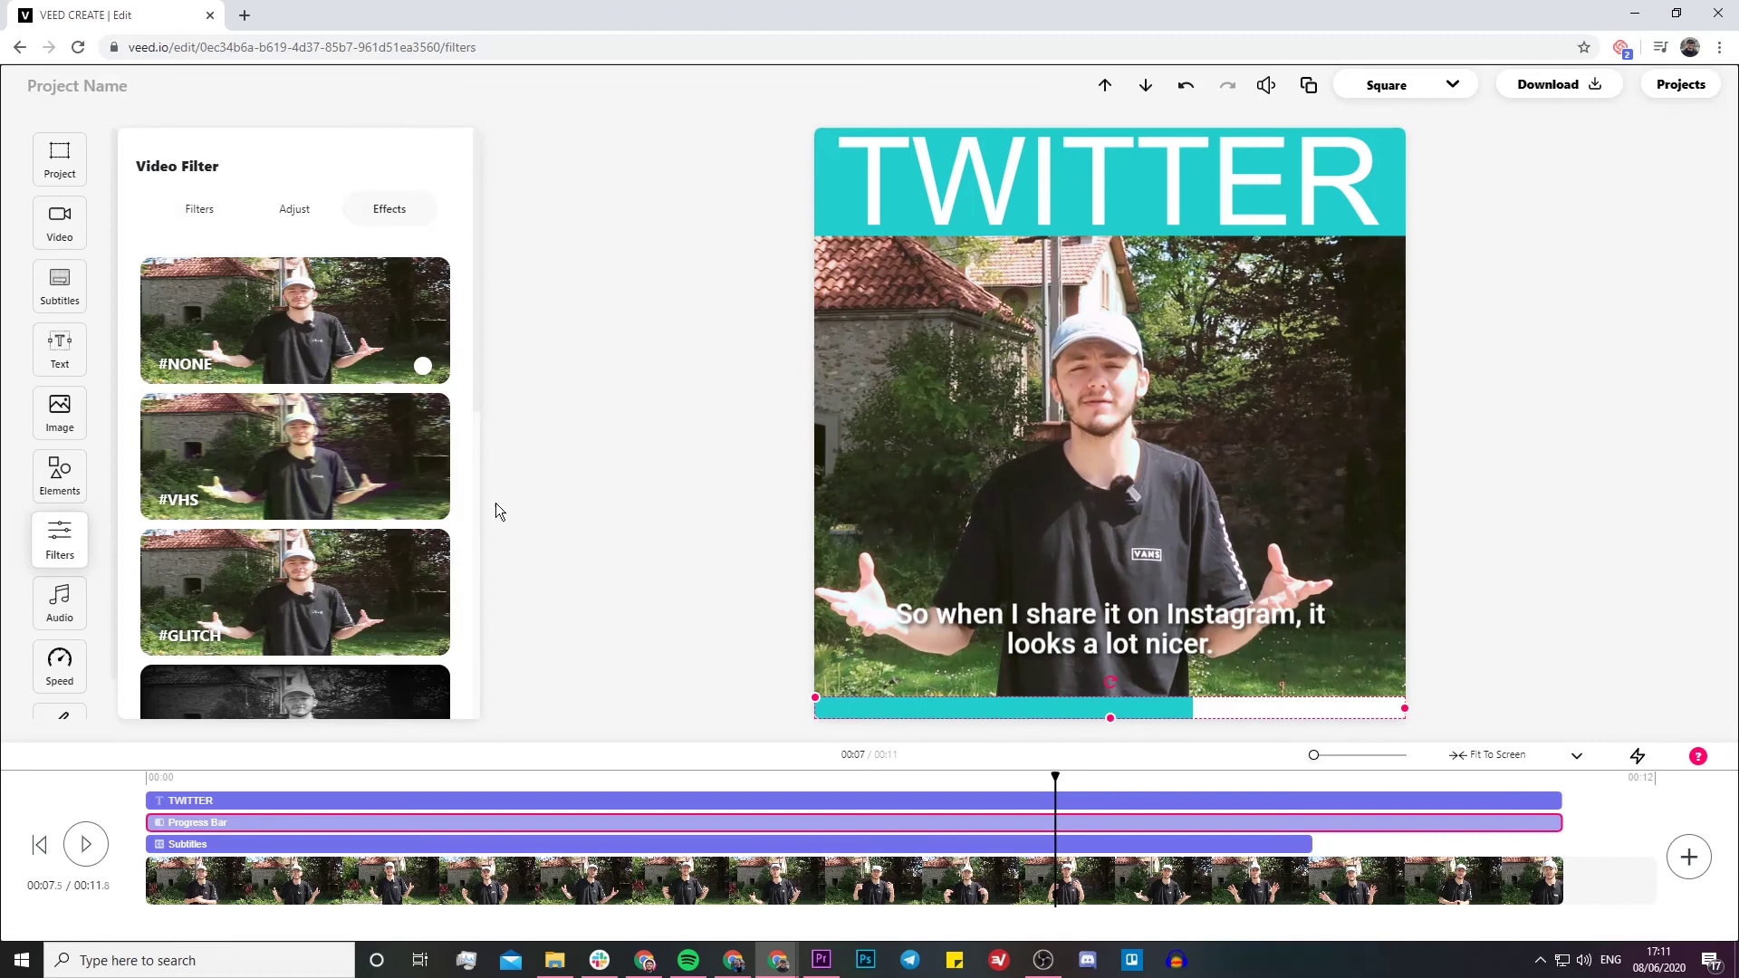
click(770, 774)
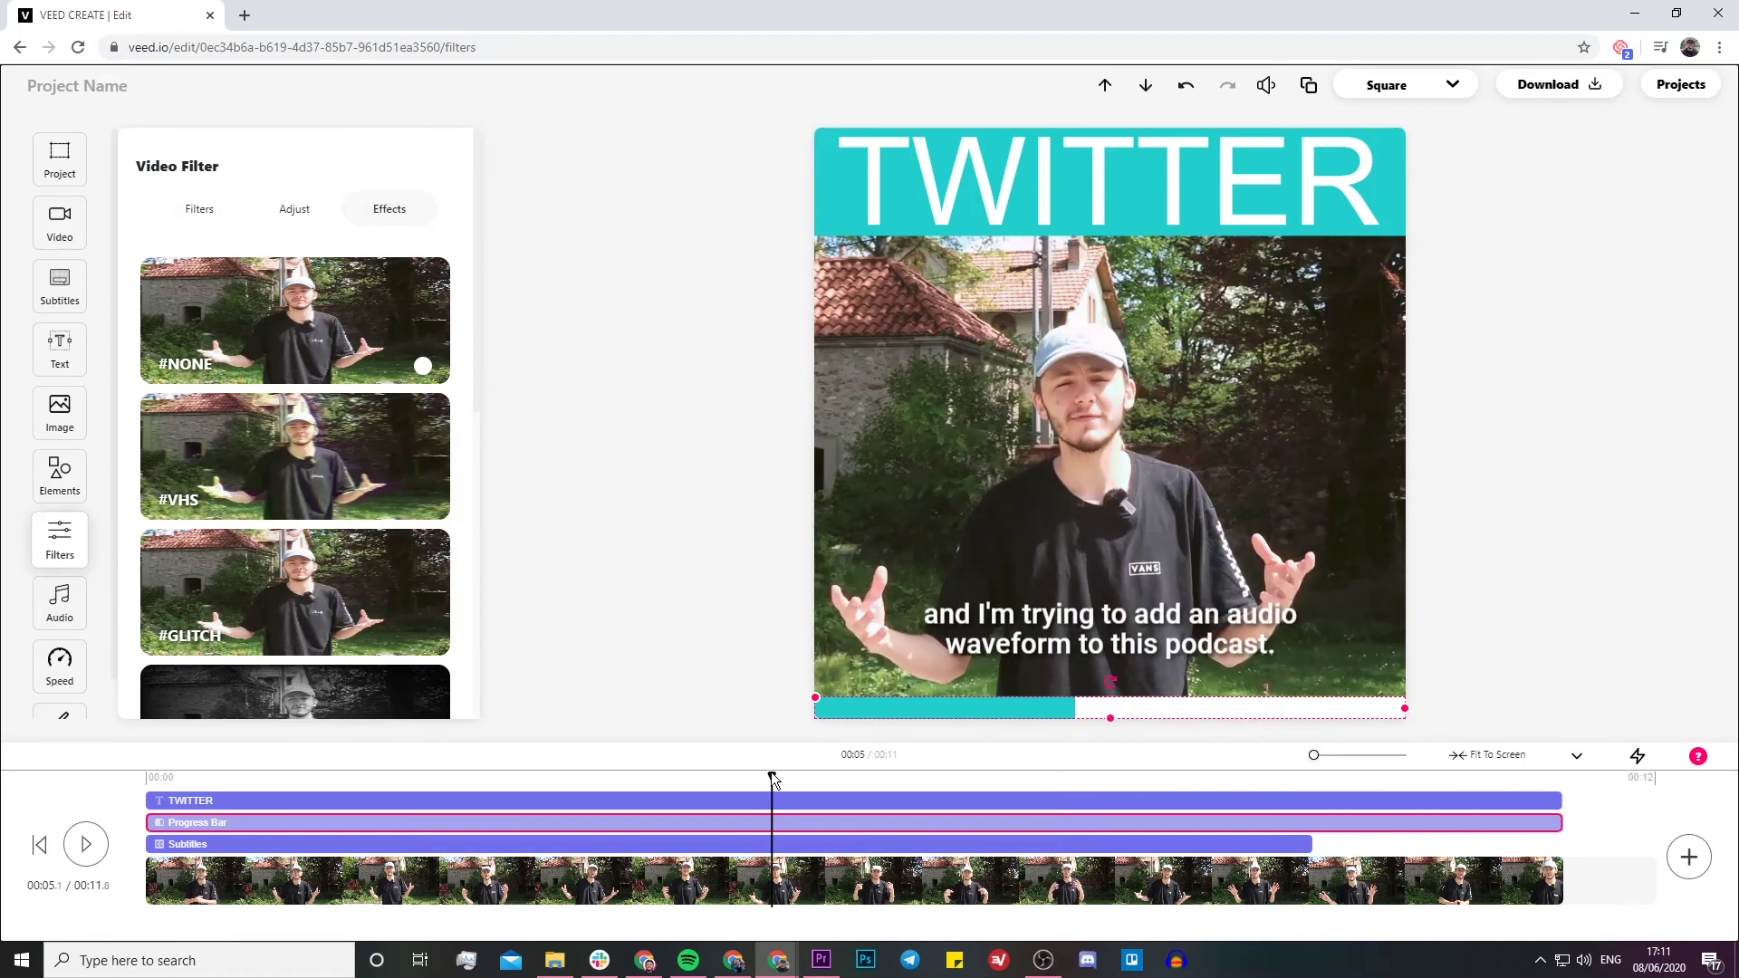
click(1567, 84)
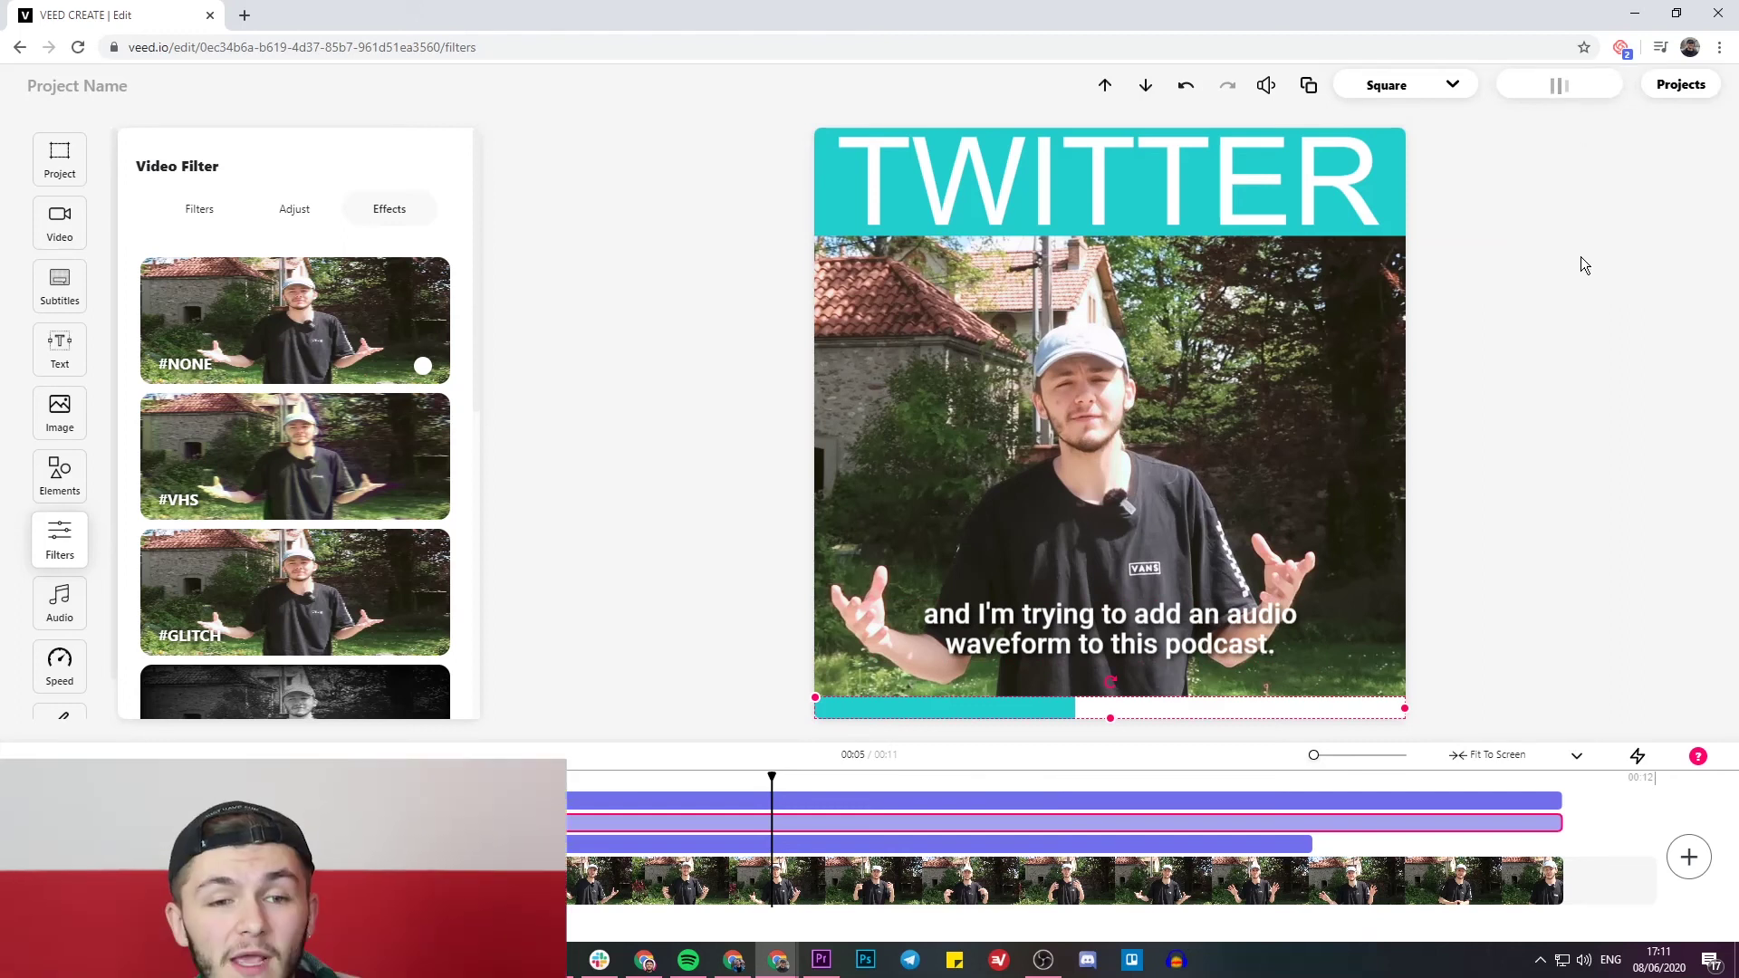